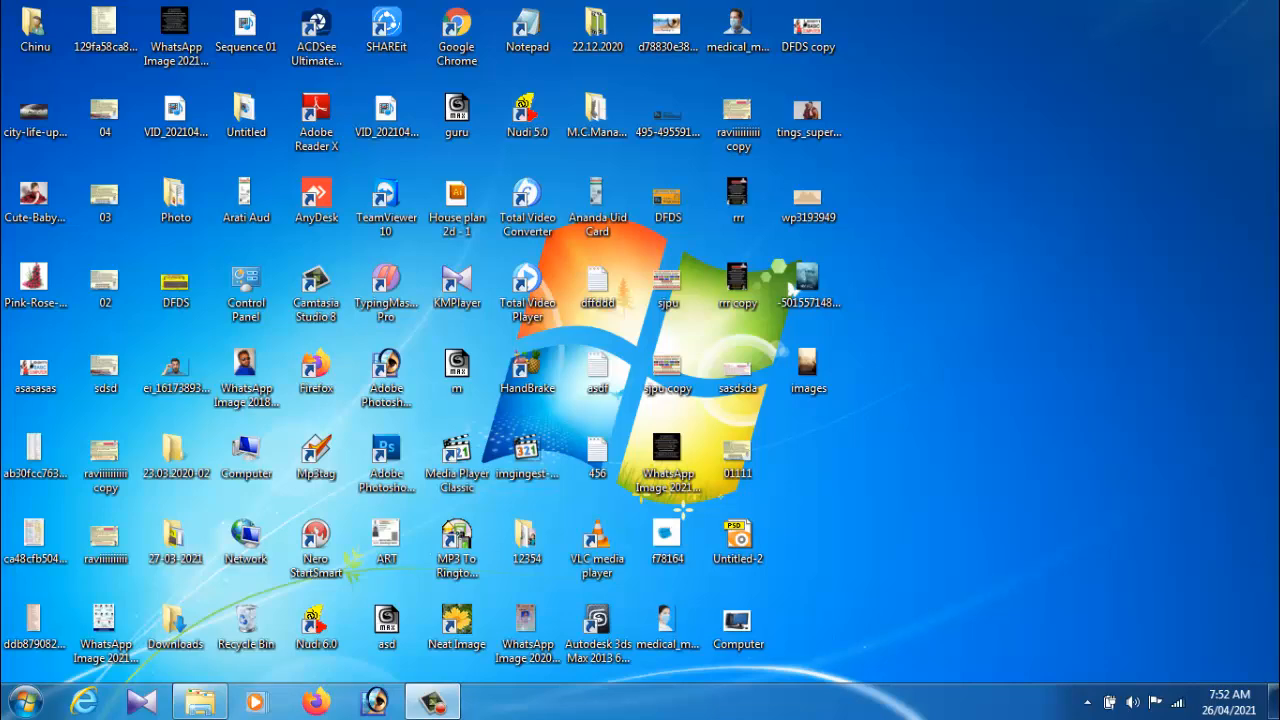
# Step: View the tings_superdry photo from the desktop and close the viewer
pyautogui.click(800, 138)
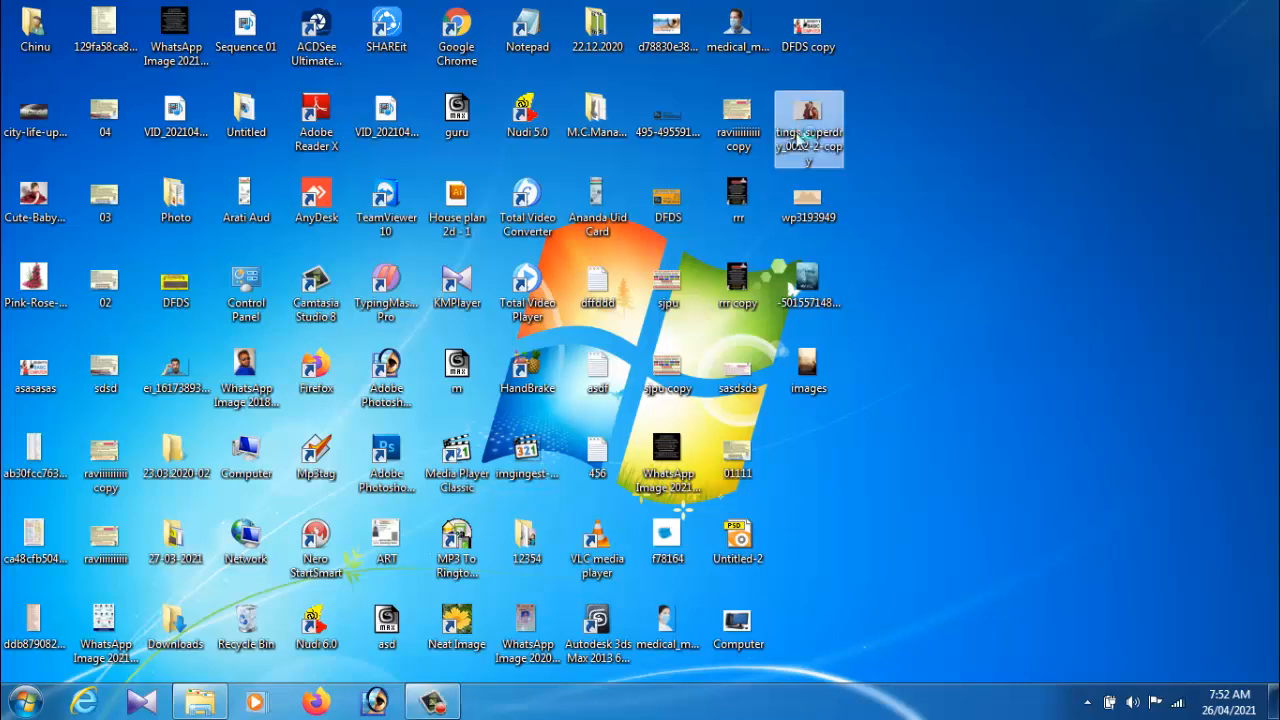
pyautogui.doubleClick(800, 136)
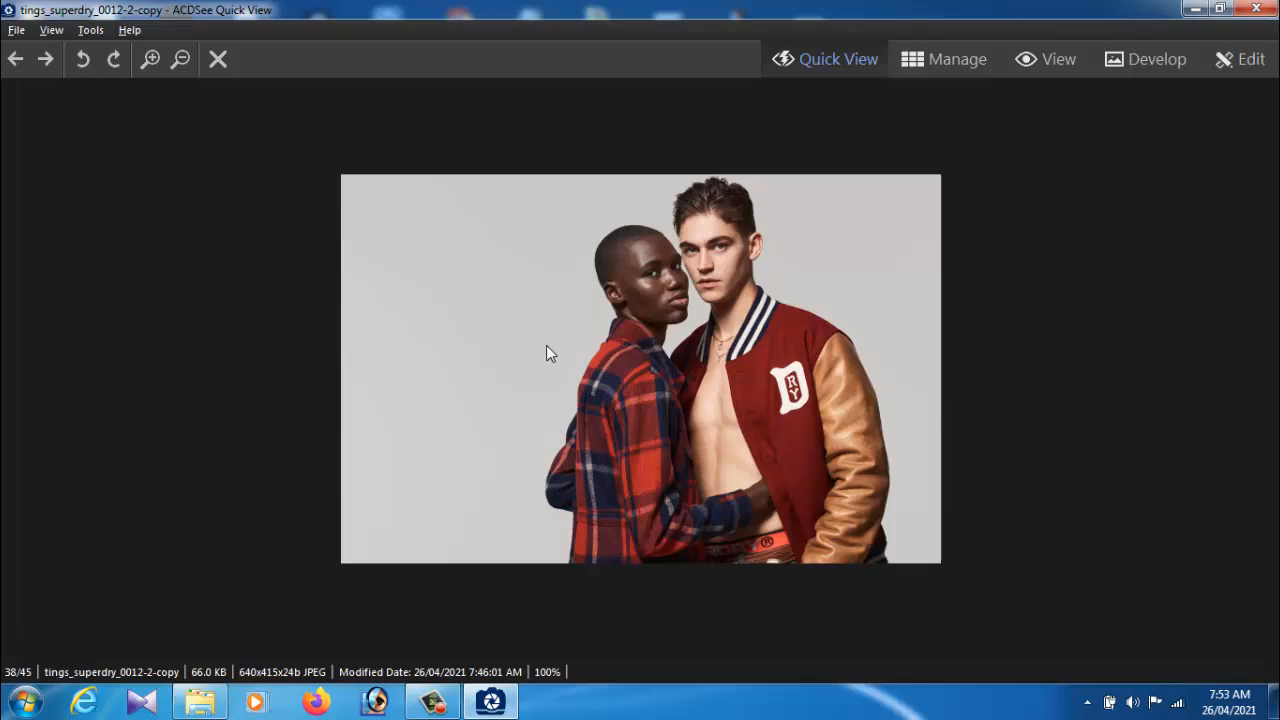
pyautogui.click(1262, 10)
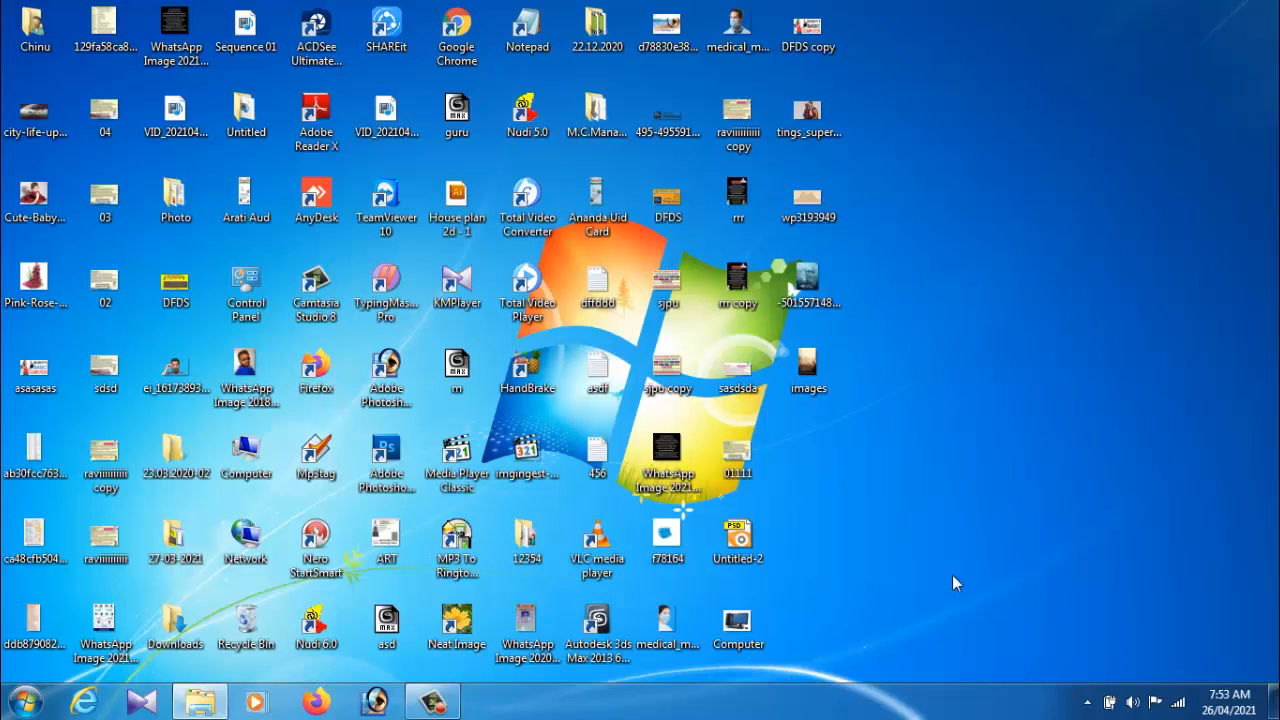
# Step: Launch Adobe Photoshop 7.0 from the list of installed programs
pyautogui.click(25, 705)
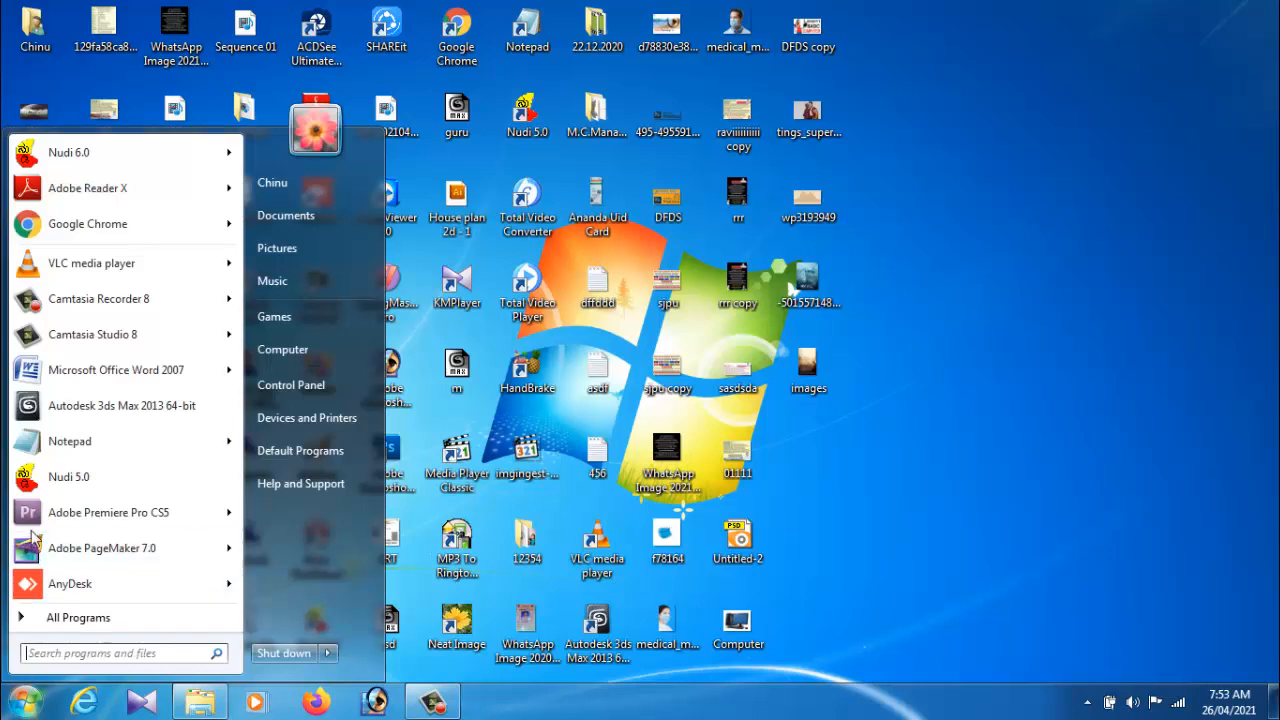
pyautogui.click(89, 621)
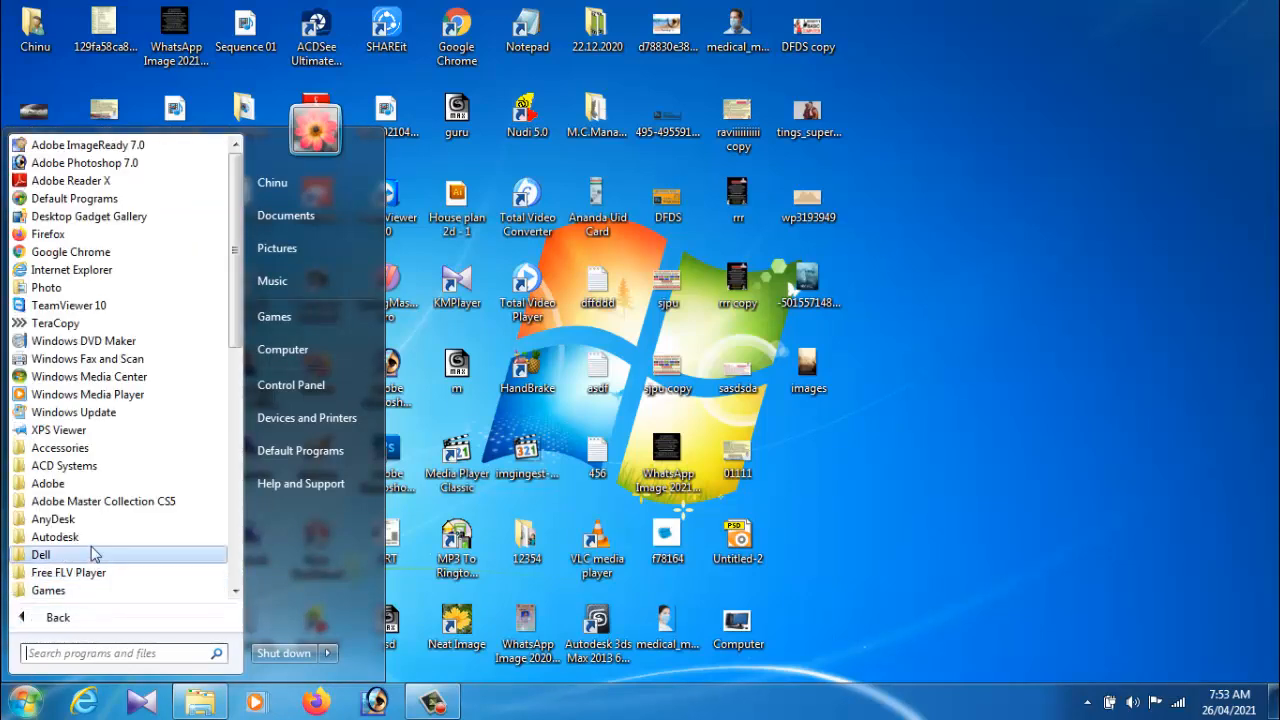
pyautogui.click(117, 165)
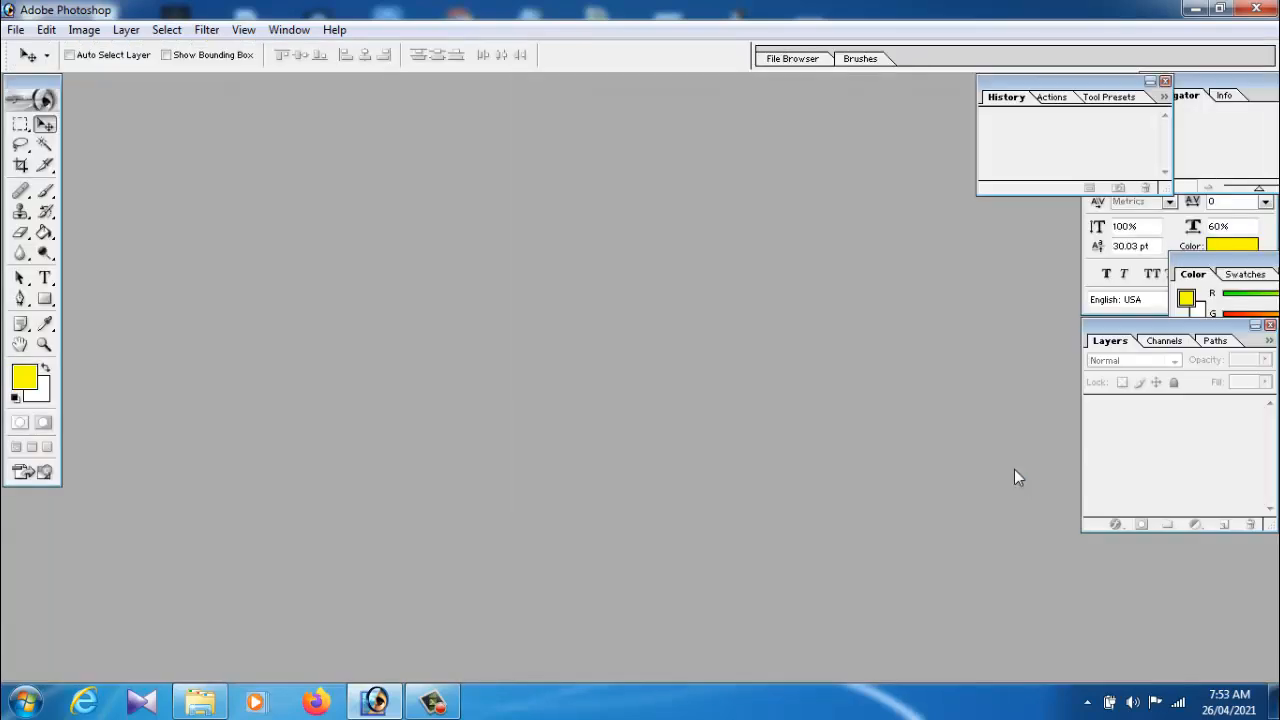
# Step: Close the Navigator and History palettes and rearrange the Character and Layers palettes along the edge of the workspace
pyautogui.moveTo(1076, 82); pyautogui.dragTo(882, 275)
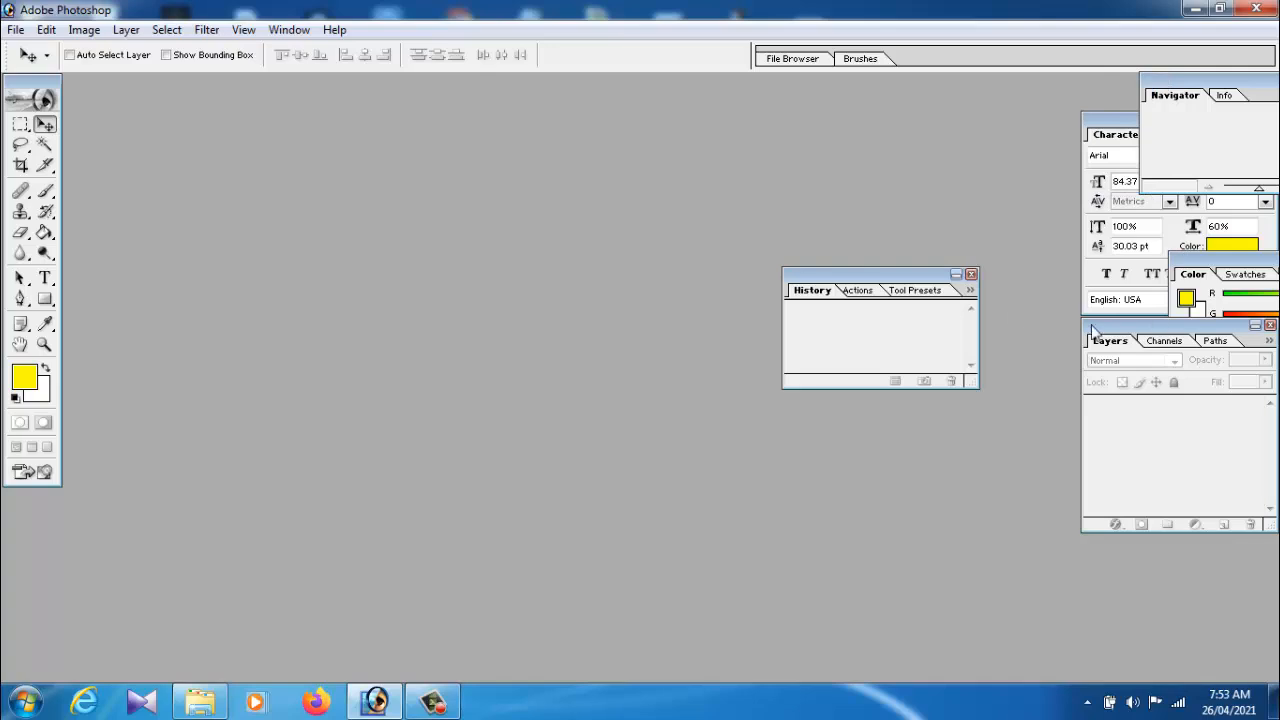
pyautogui.moveTo(877, 280); pyautogui.dragTo(1213, 549)
pyautogui.moveTo(1196, 82); pyautogui.dragTo(827, 135)
pyautogui.click(959, 133)
pyautogui.moveTo(1118, 121); pyautogui.dragTo(1134, 91)
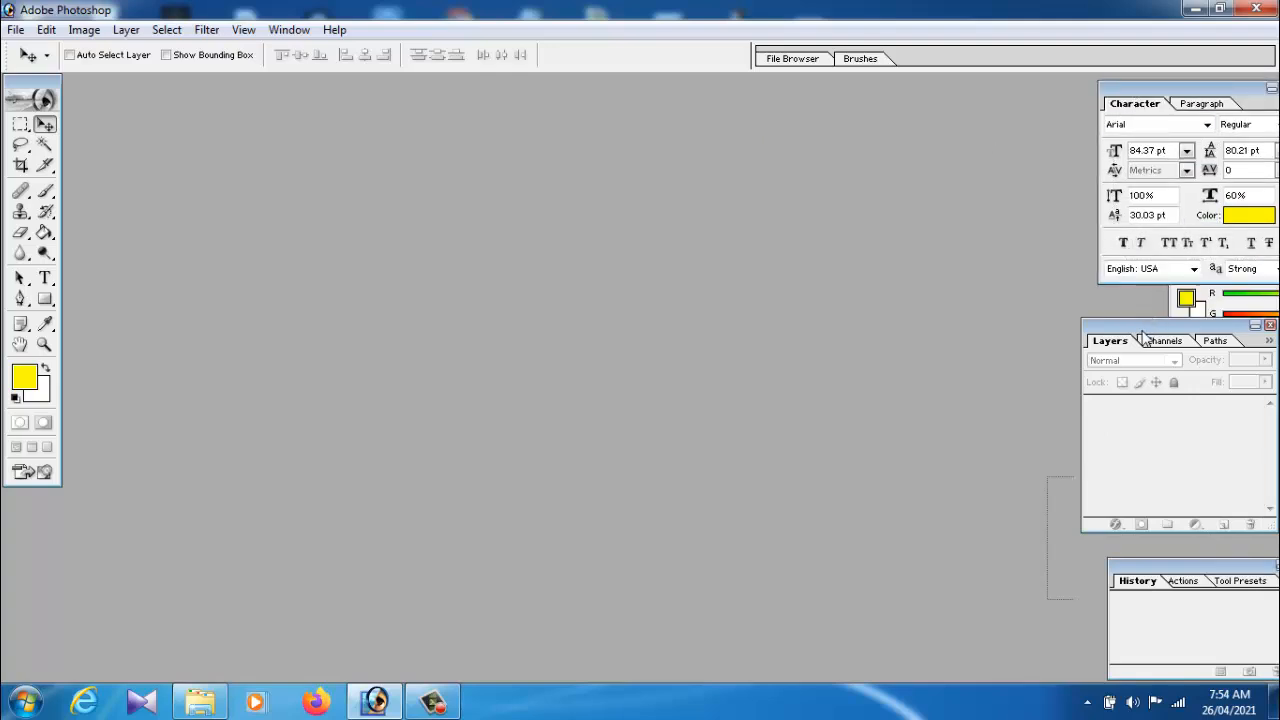
pyautogui.moveTo(1167, 576); pyautogui.dragTo(897, 576)
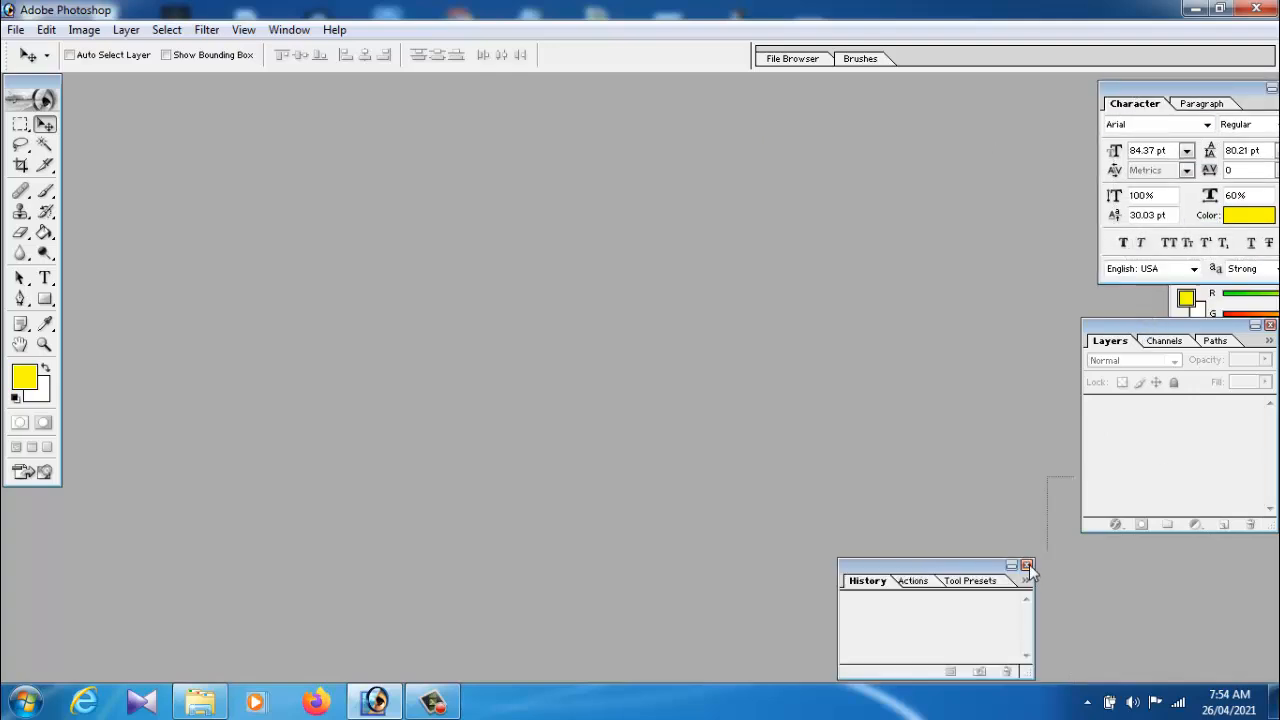
pyautogui.click(1027, 566)
pyautogui.moveTo(1124, 330); pyautogui.dragTo(1152, 330)
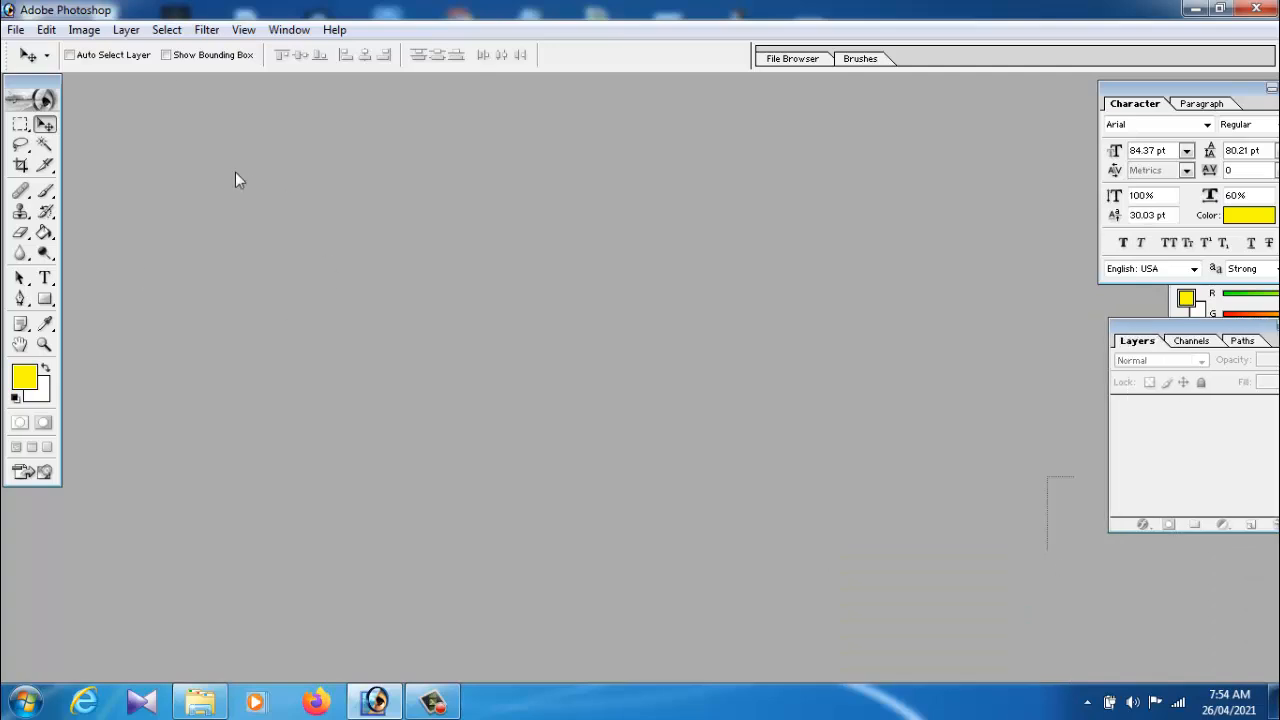
# Step: Hide the Tools palette and show it again
pyautogui.click(282, 29)
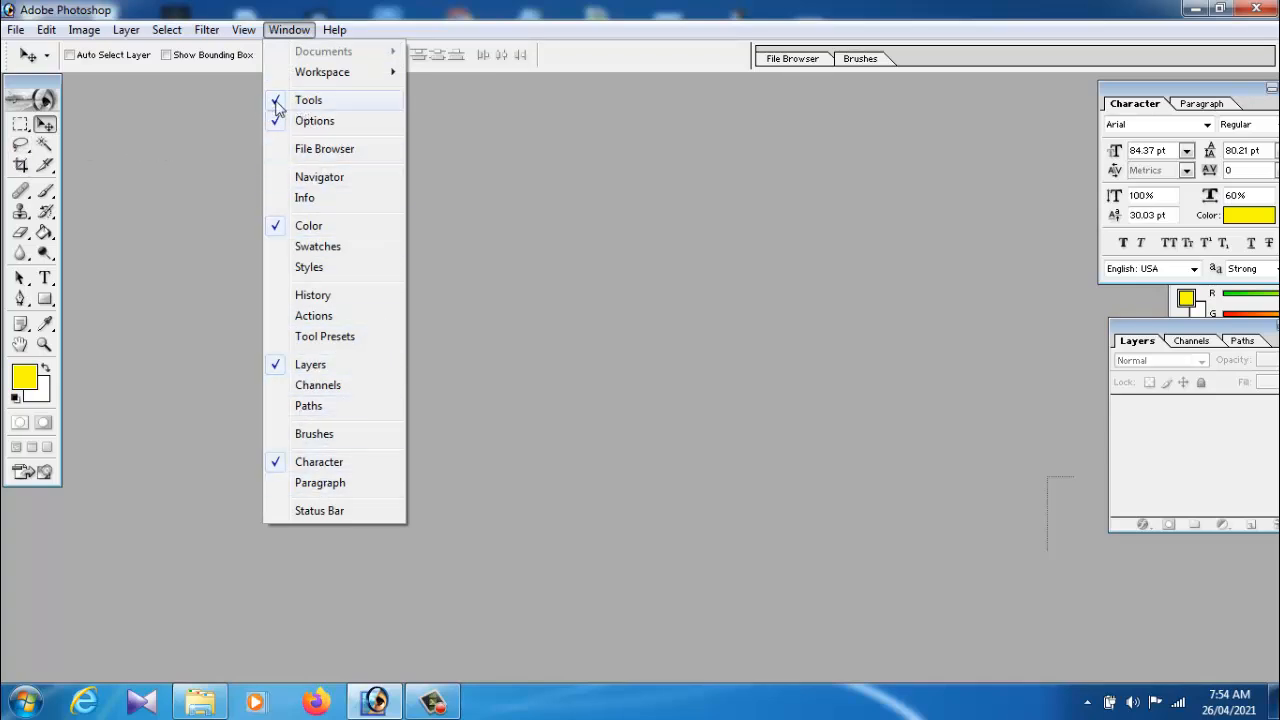
pyautogui.click(305, 100)
pyautogui.click(289, 29)
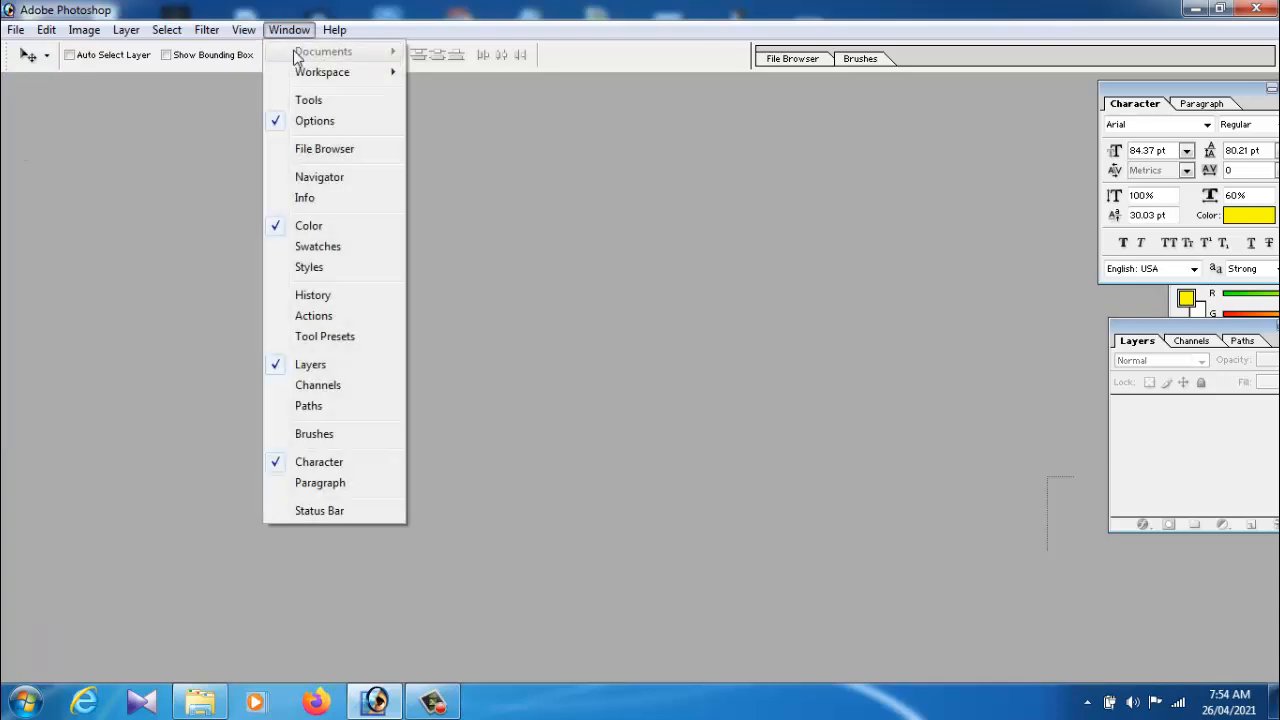
pyautogui.click(302, 95)
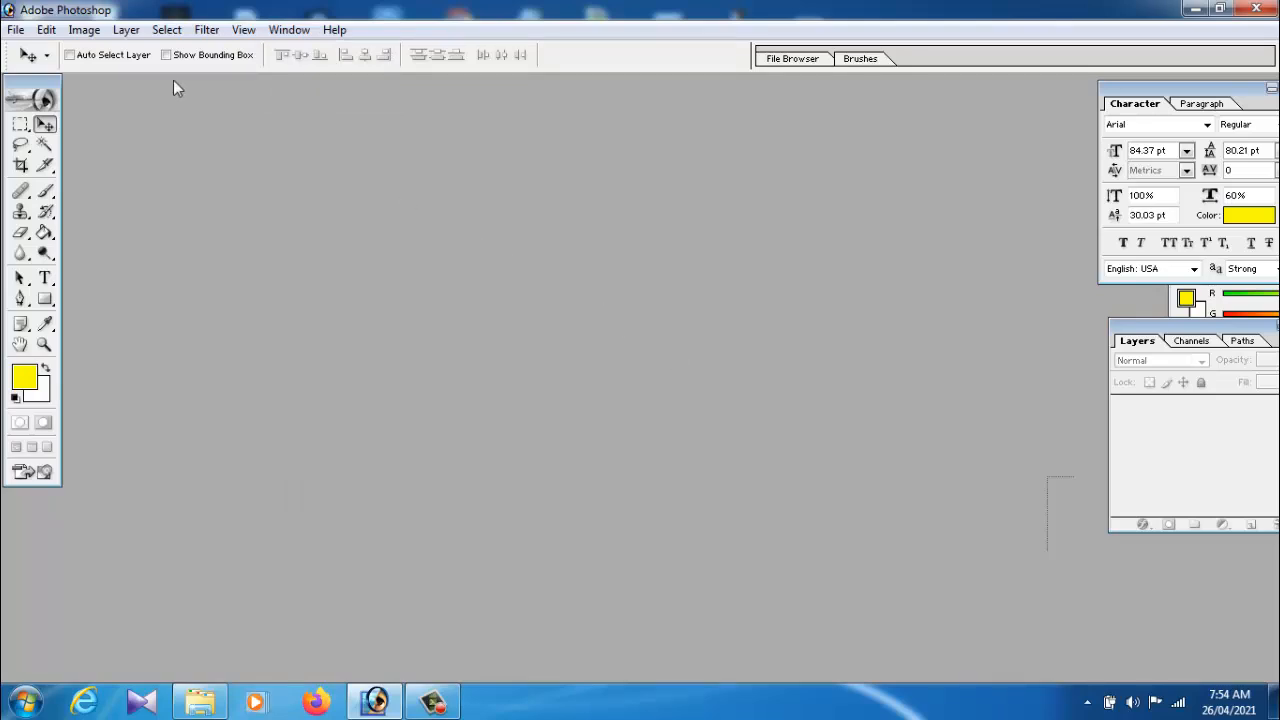
# Step: Start a new document and choose the Default Photoshop Size preset after looking through the preset sizes
pyautogui.click(16, 29)
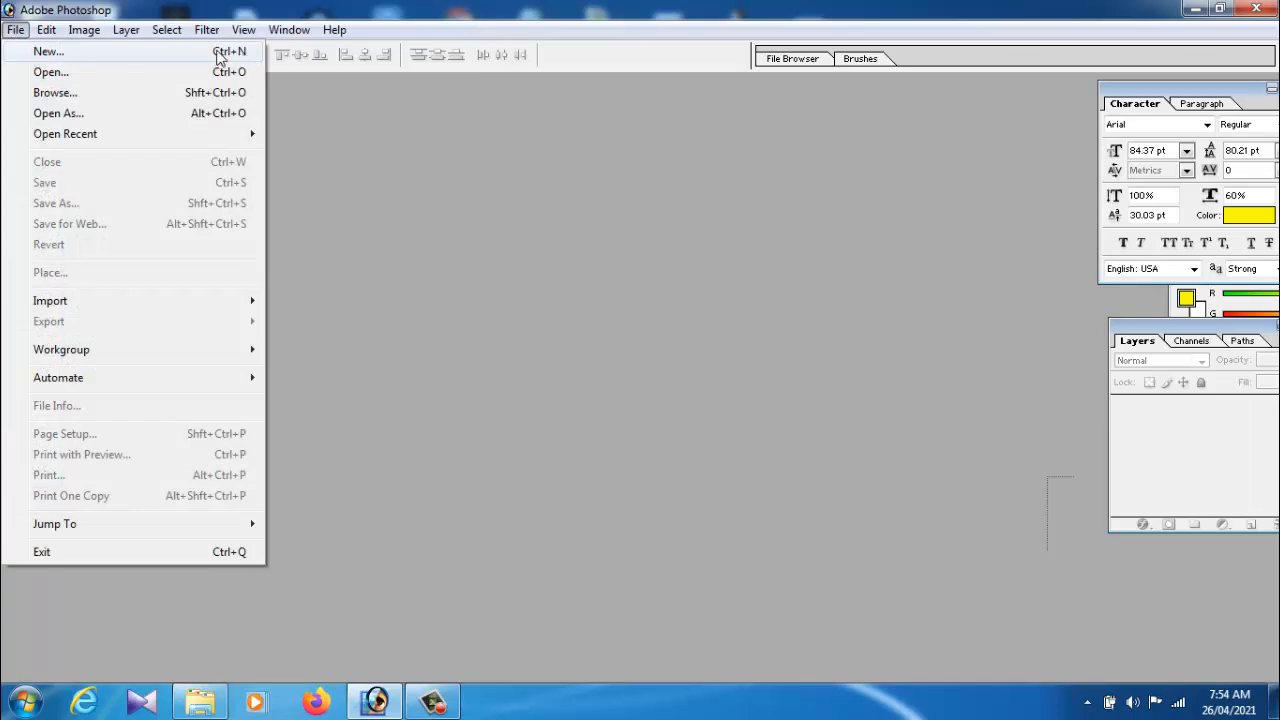
pyautogui.click(52, 54)
pyautogui.moveTo(672, 216); pyautogui.dragTo(566, 162)
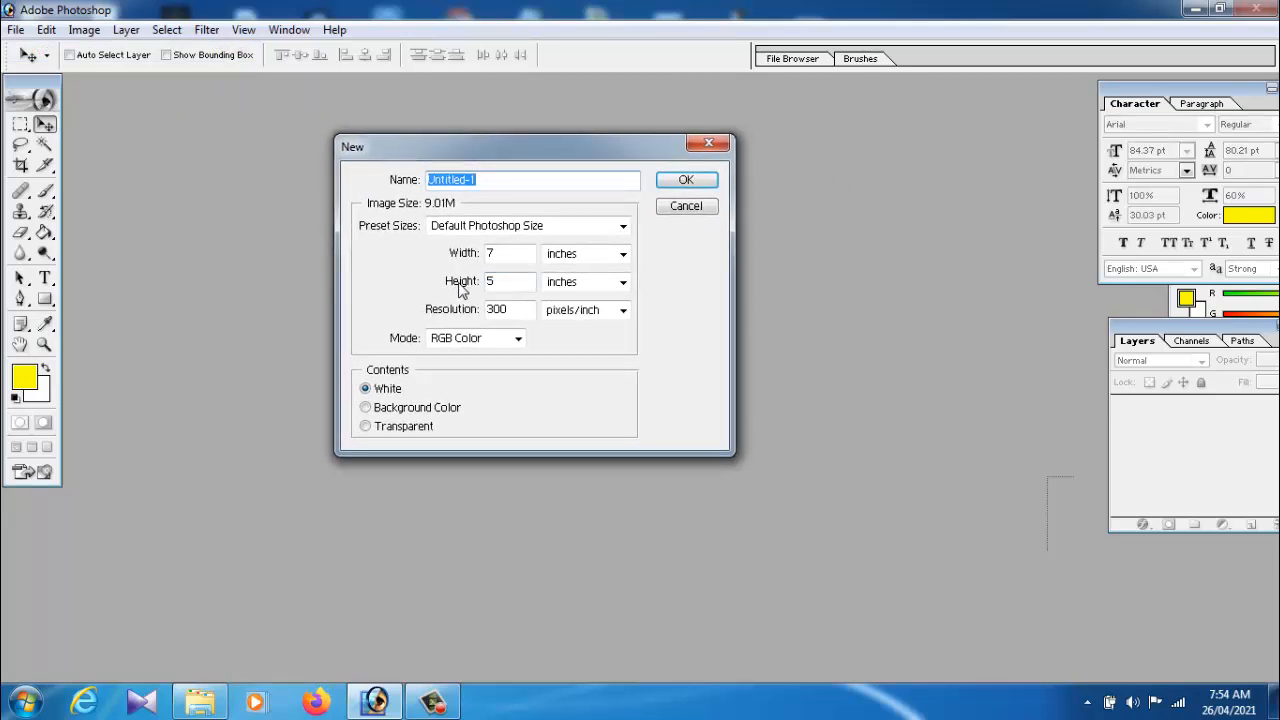
pyautogui.click(551, 226)
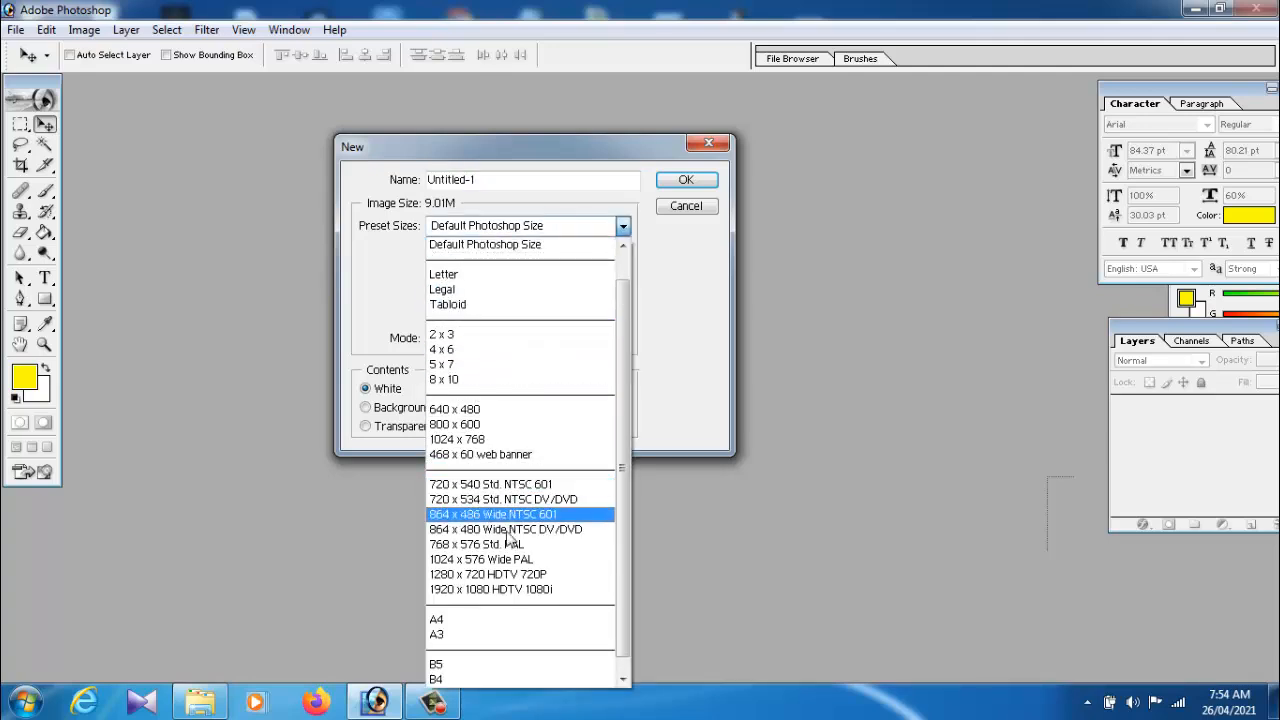
pyautogui.moveTo(621, 416); pyautogui.dragTo(622, 352)
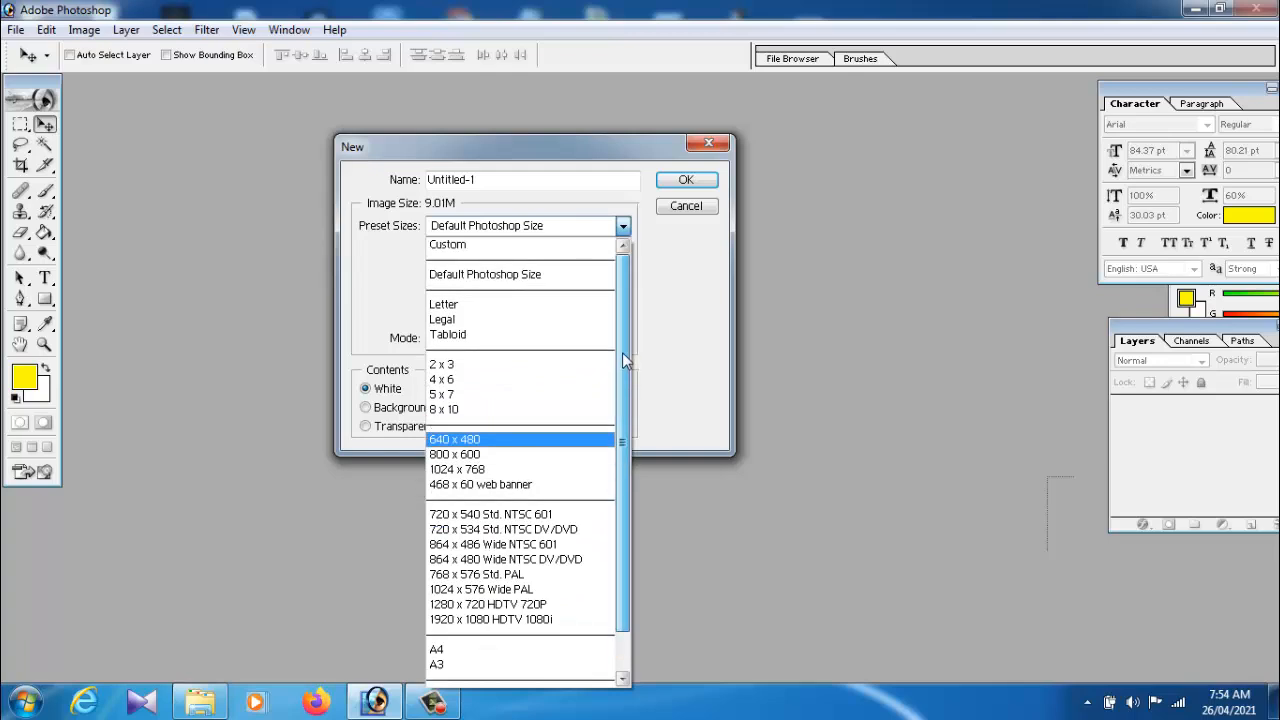
pyautogui.click(706, 337)
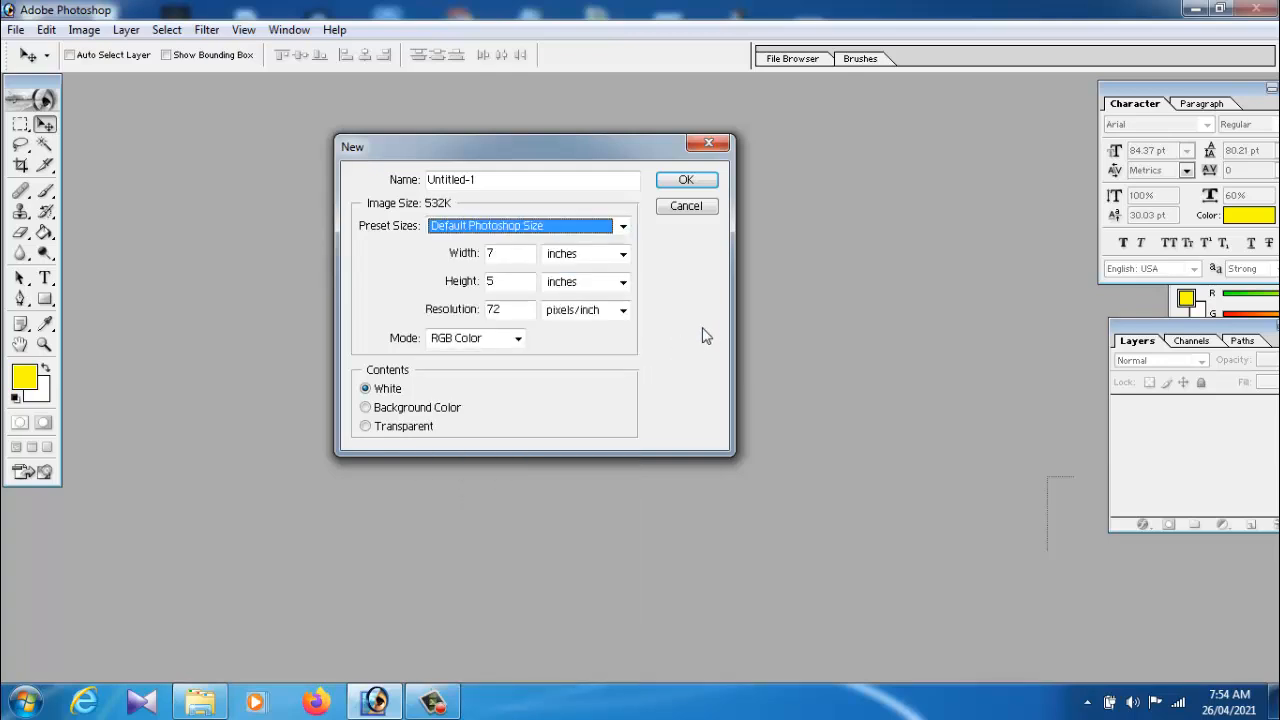
# Step: Try custom dimensions for the new document, starting with a width of 8 inches and a height of 12 inches
pyautogui.doubleClick(523, 258)
pyautogui.click(519, 289)
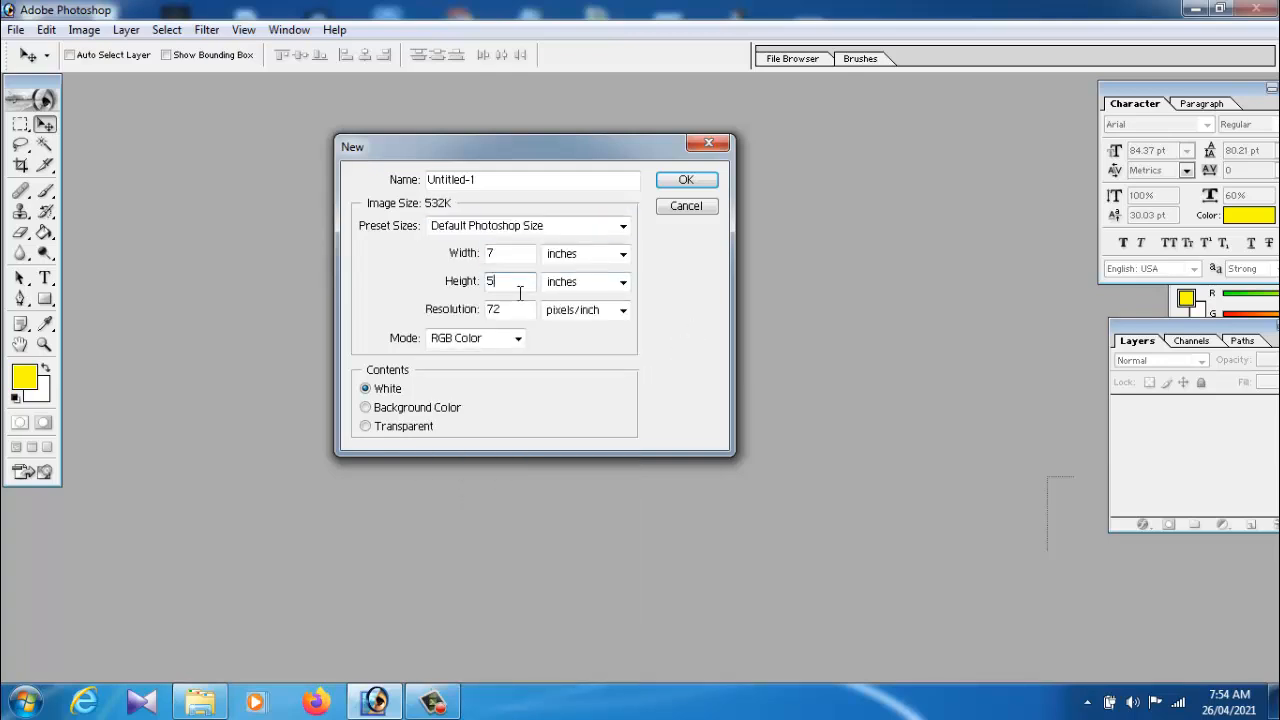
pyautogui.click(516, 260)
pyautogui.moveTo(504, 264); pyautogui.dragTo(477, 292)
pyautogui.write('8')
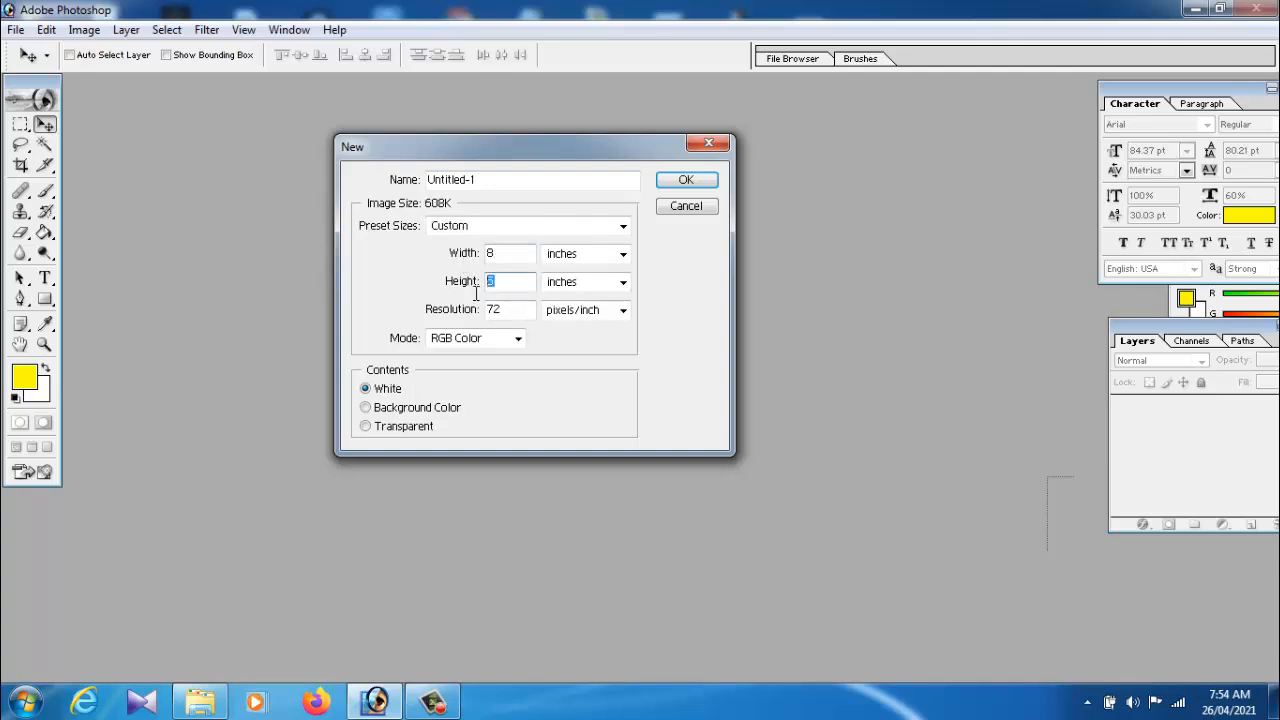
pyautogui.write('12')
pyautogui.moveTo(524, 262); pyautogui.dragTo(481, 287)
pyautogui.write('16')
pyautogui.write('1')
pyautogui.write('0')
# Step: Set the new document to 6 inches wide and 8 inches high with a resolution of 300 pixels/inch
pyautogui.moveTo(515, 260); pyautogui.dragTo(455, 257)
pyautogui.write('8')
pyautogui.moveTo(512, 260); pyautogui.dragTo(480, 262)
pyautogui.write('7')
pyautogui.press('Tab')
pyautogui.moveTo(512, 254); pyautogui.dragTo(473, 292)
pyautogui.write('68')
pyautogui.moveTo(508, 312); pyautogui.dragTo(459, 328)
pyautogui.write('300')
# Step: Create the document with its width set to 7 pixels, view it maximised and close it
pyautogui.click(594, 258)
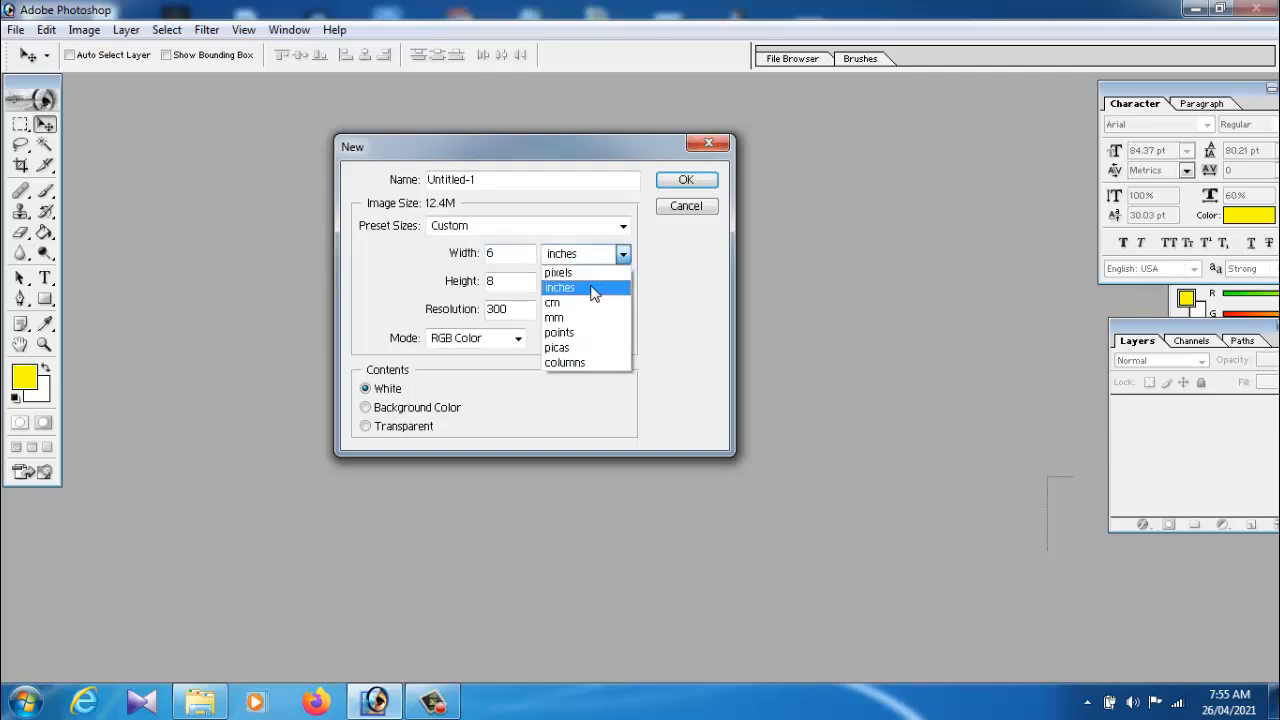
pyautogui.click(558, 272)
pyautogui.moveTo(534, 257); pyautogui.dragTo(487, 257)
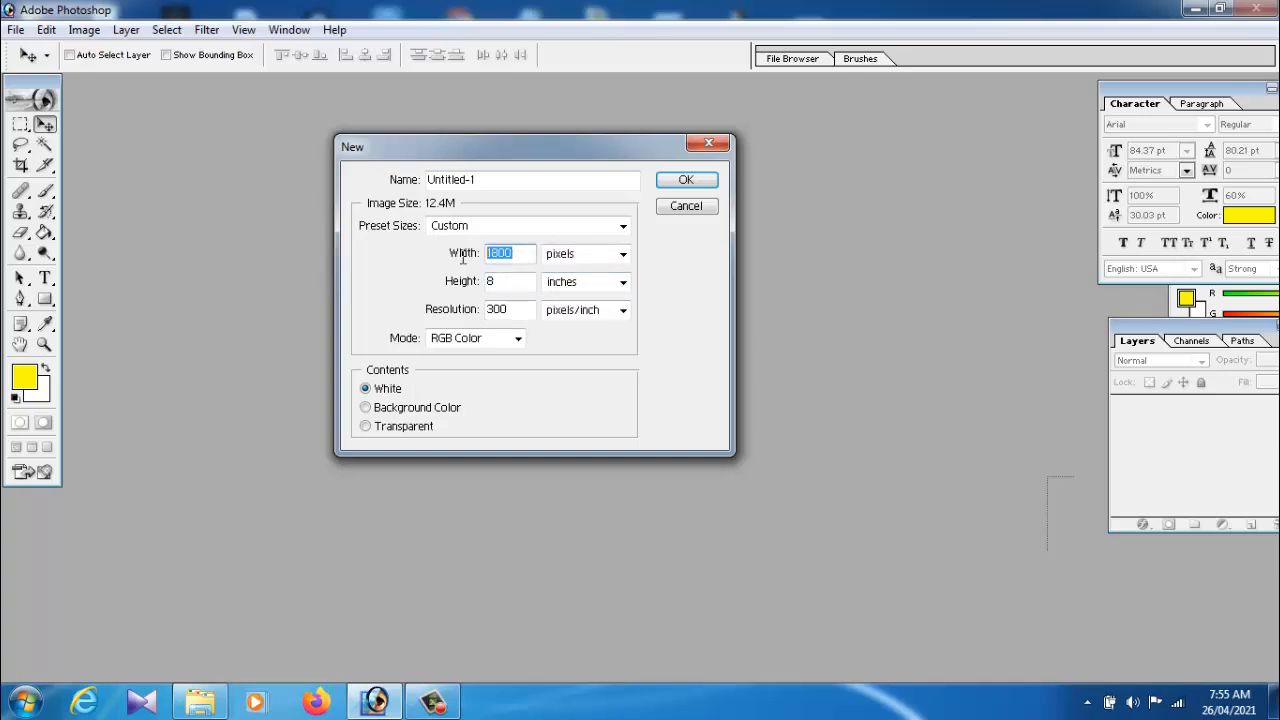
pyautogui.write('87')
pyautogui.click(686, 180)
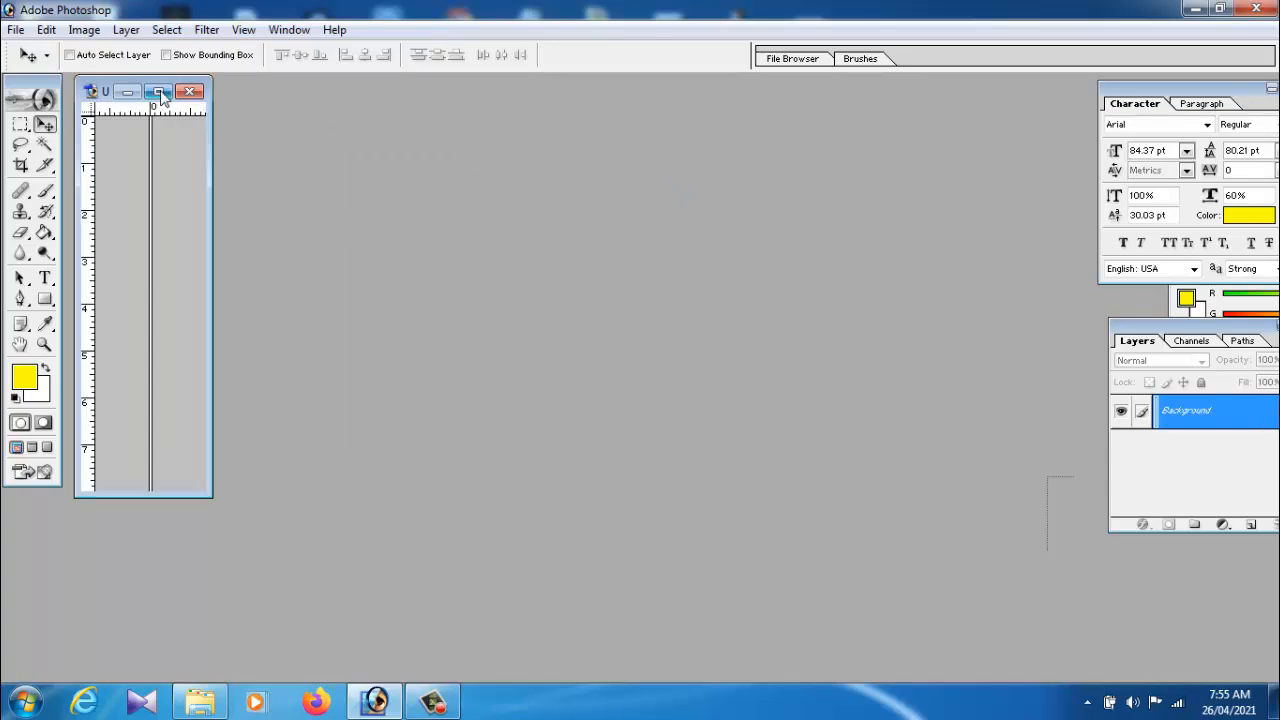
pyautogui.click(158, 92)
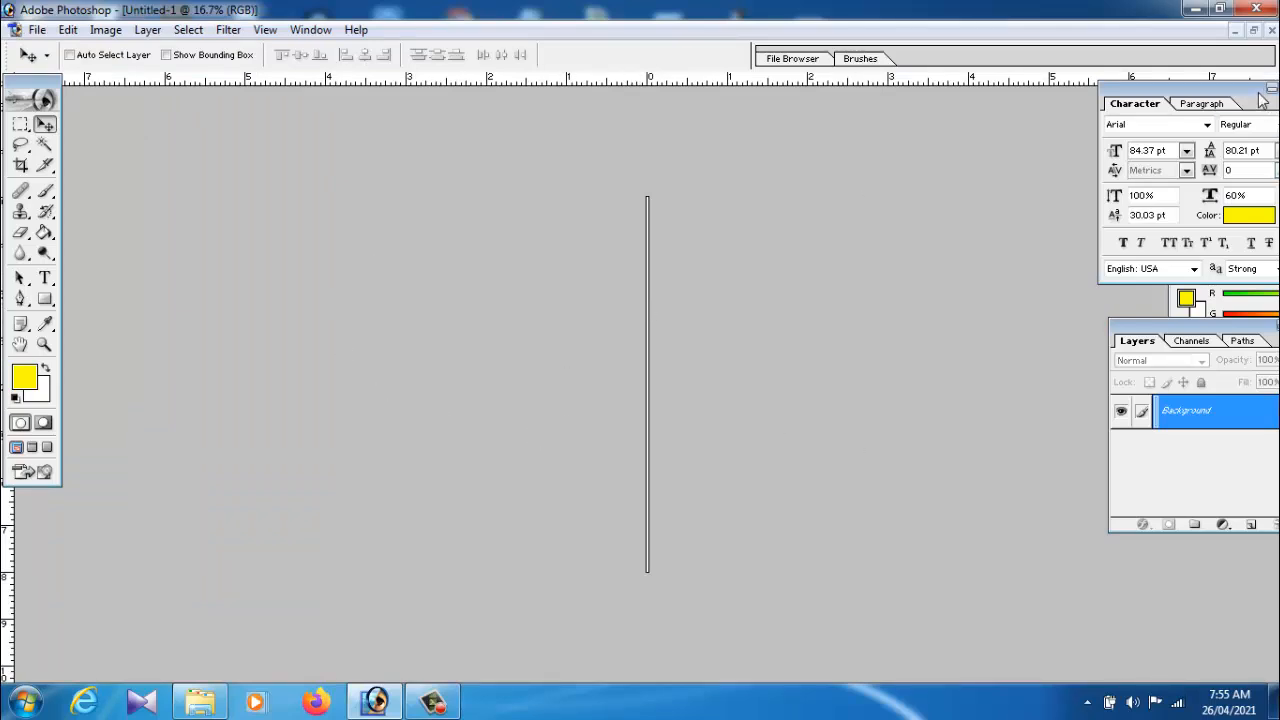
pyautogui.click(1272, 31)
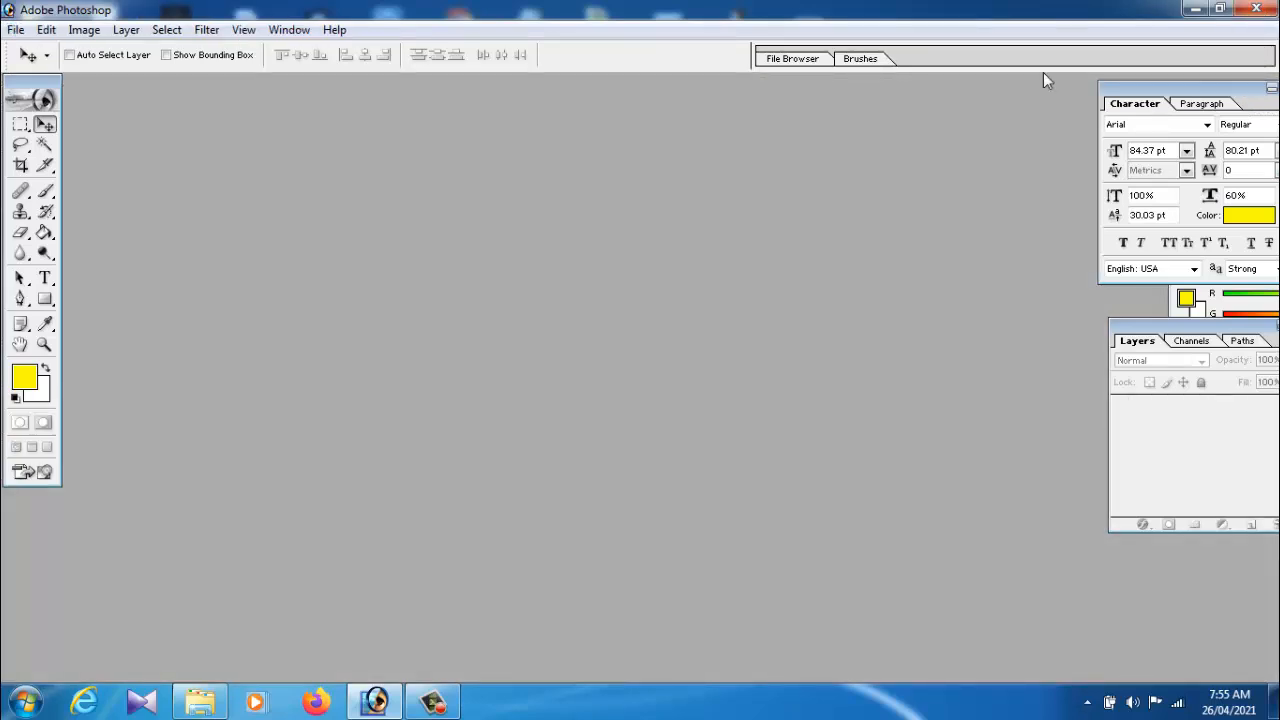
# Step: Create a new document with the width unit changed to inches and the width set to 6
pyautogui.click(15, 30)
pyautogui.click(30, 50)
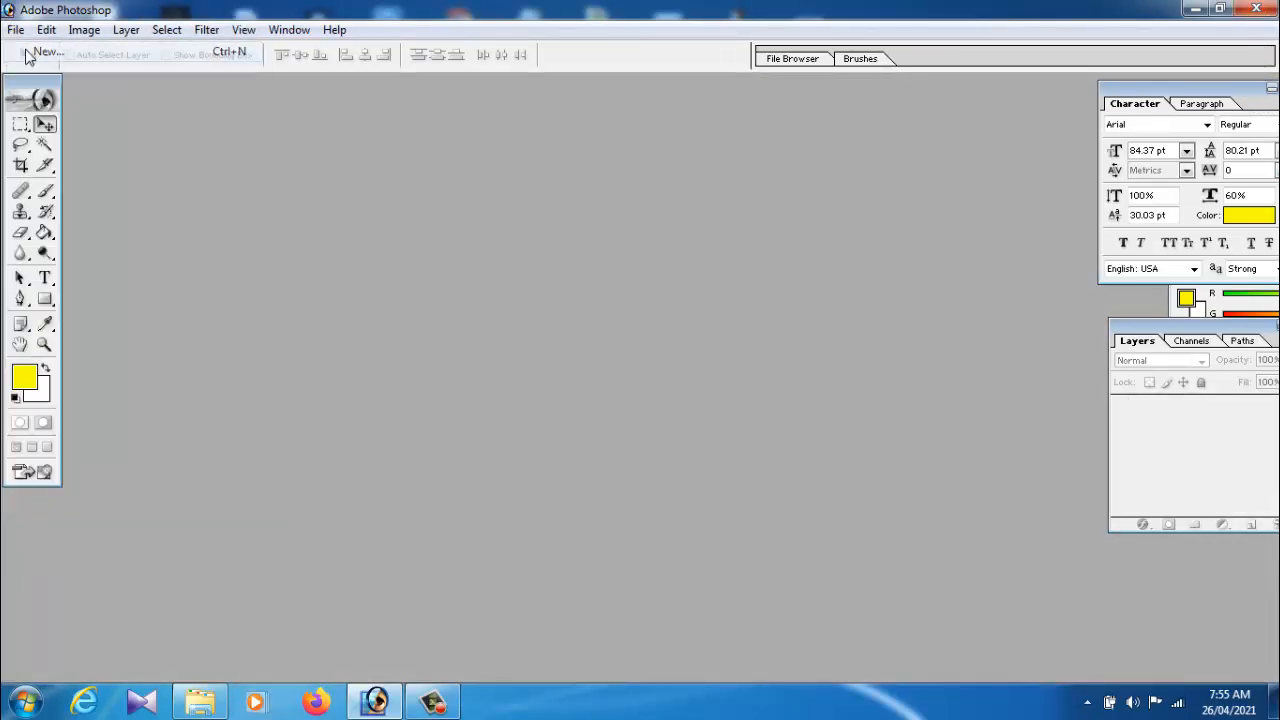
pyautogui.click(562, 255)
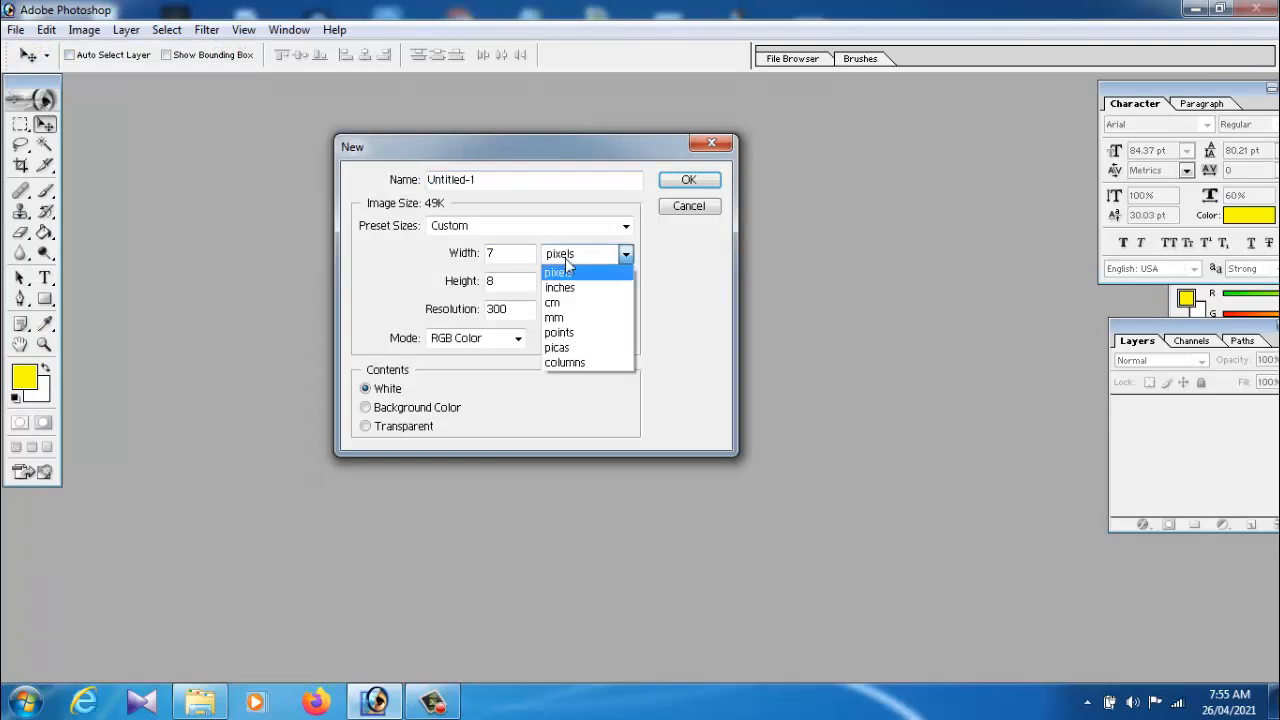
pyautogui.click(567, 288)
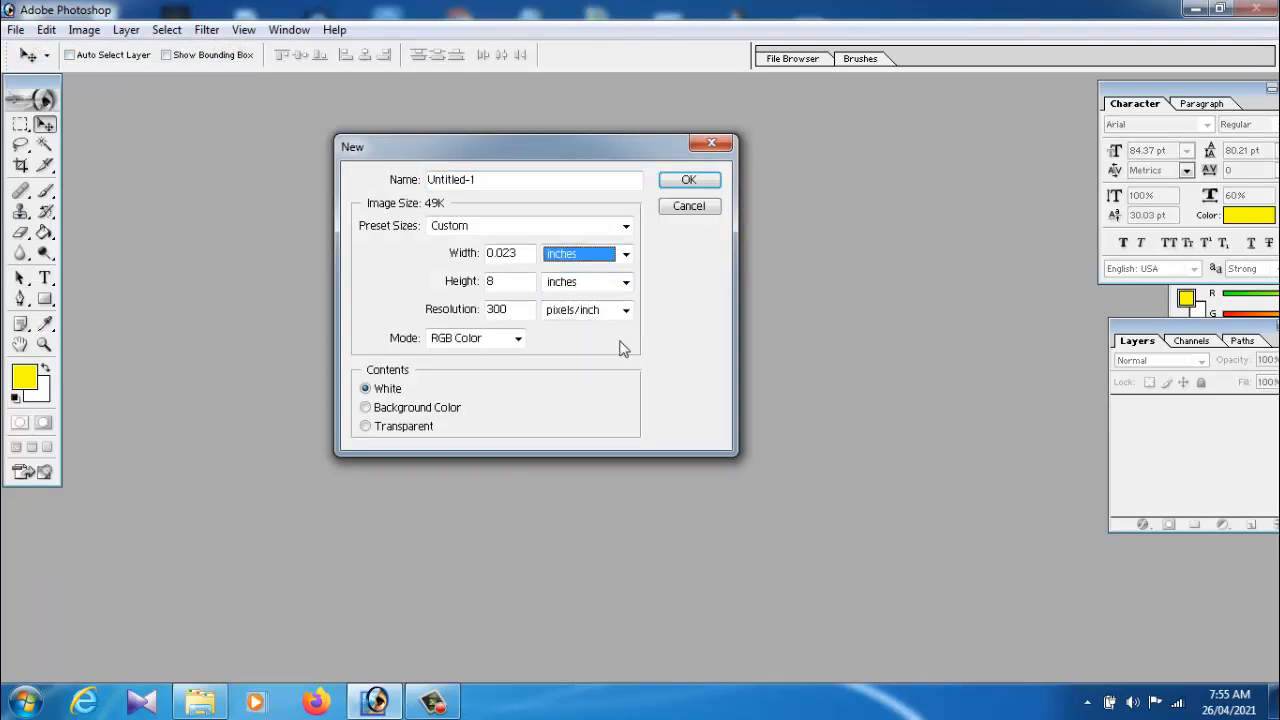
pyautogui.click(531, 260)
pyautogui.press('BackSpace')
pyautogui.moveTo(531, 260); pyautogui.dragTo(457, 262)
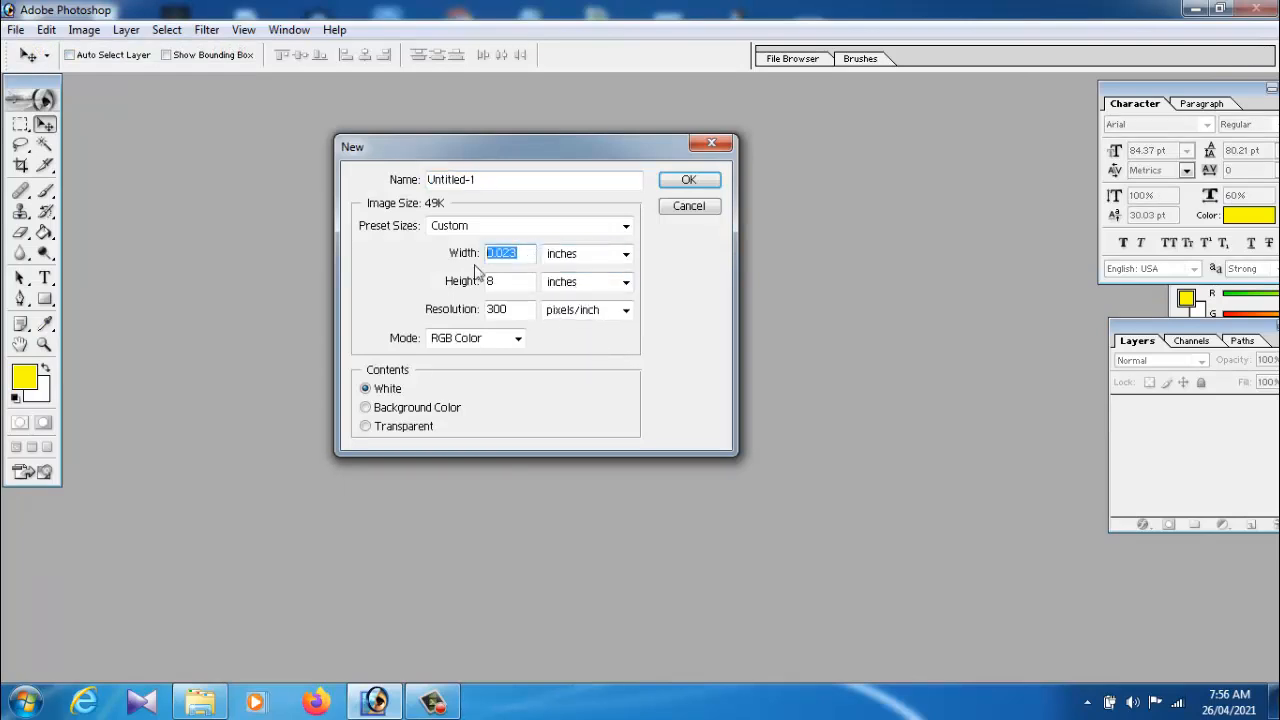
pyautogui.write('6')
pyautogui.click(688, 180)
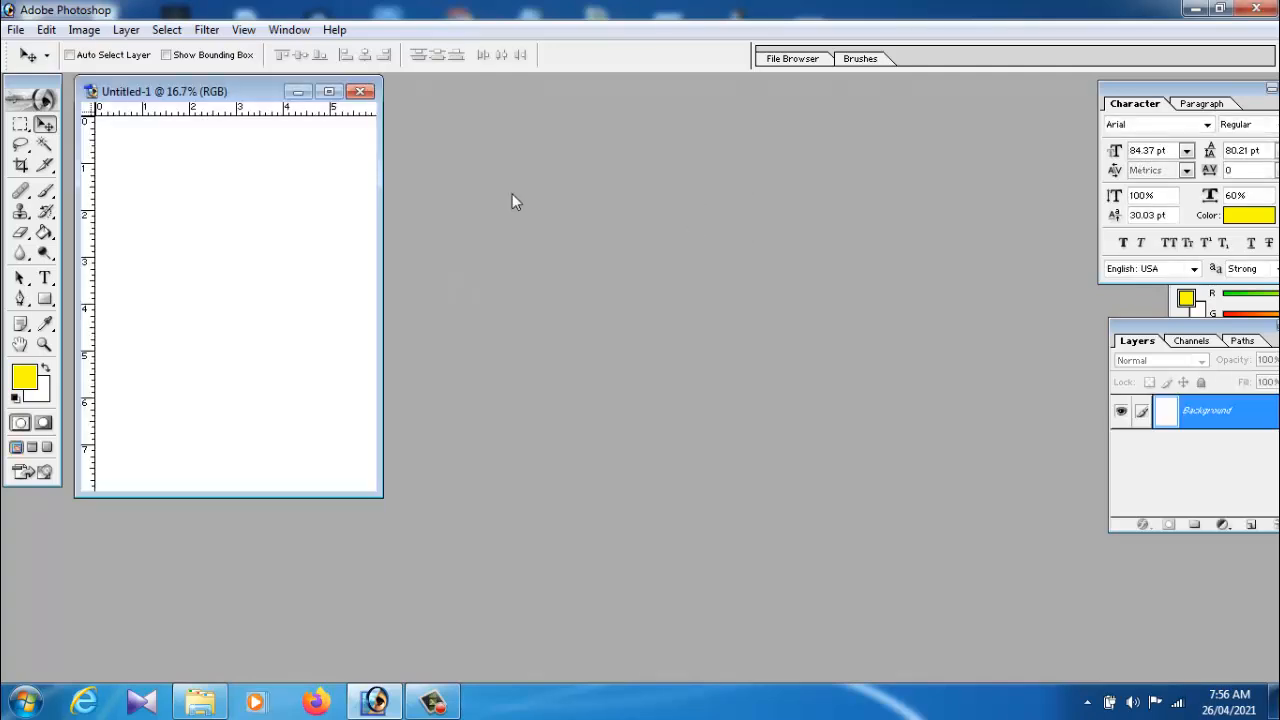
# Step: Maximise the blank document's window and zoom in on the page to 25%
pyautogui.click(329, 91)
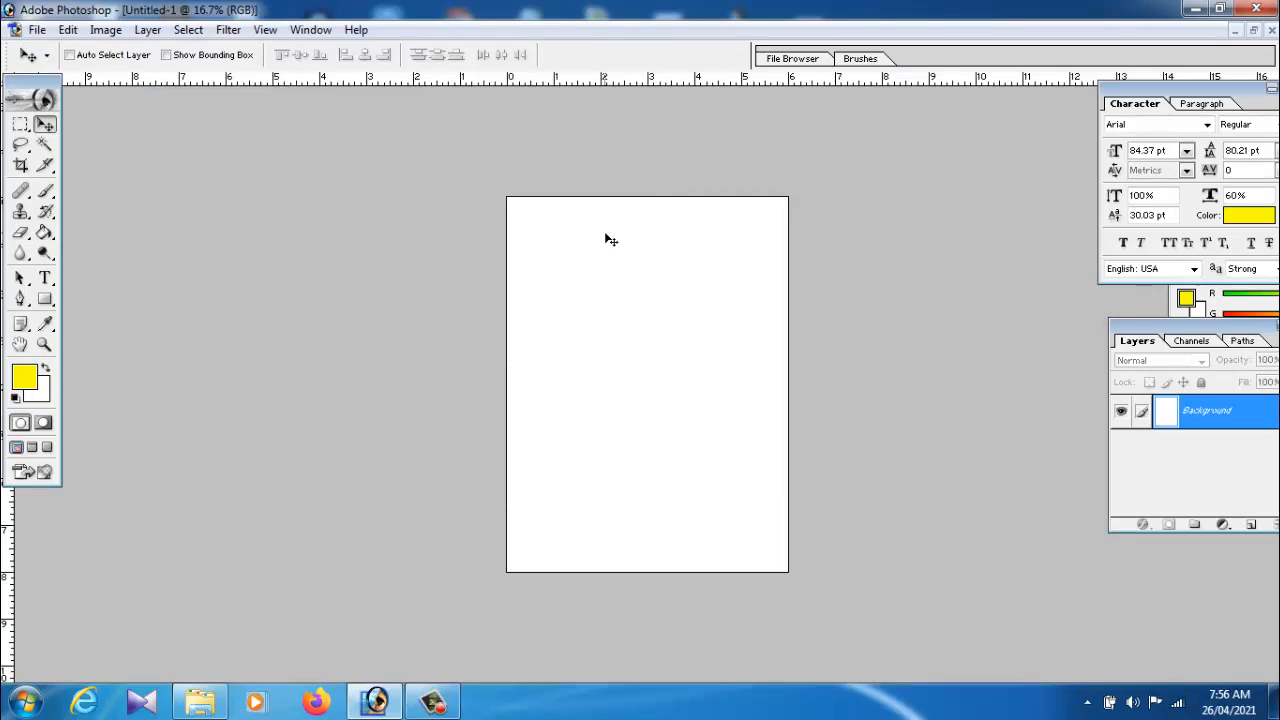
pyautogui.click(44, 345)
pyautogui.click(644, 391)
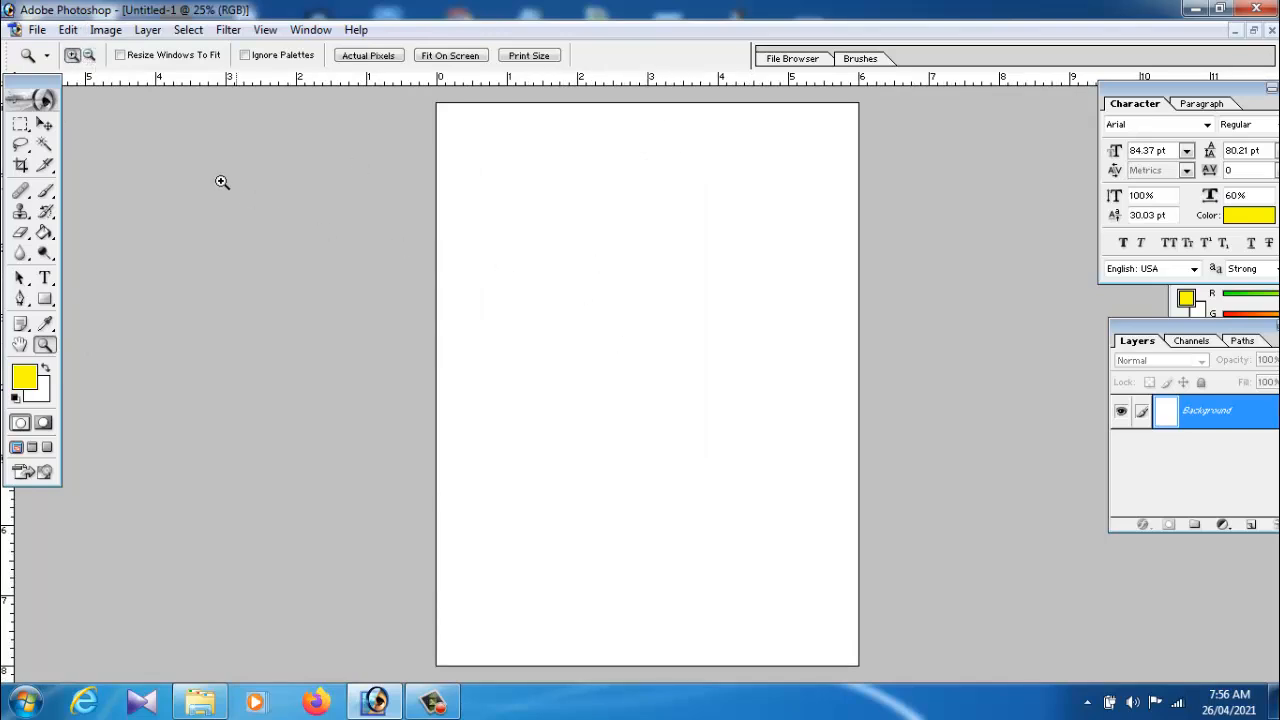
# Step: Open the tings_superdry_0012-2-copy image from the Desktop
pyautogui.click(35, 31)
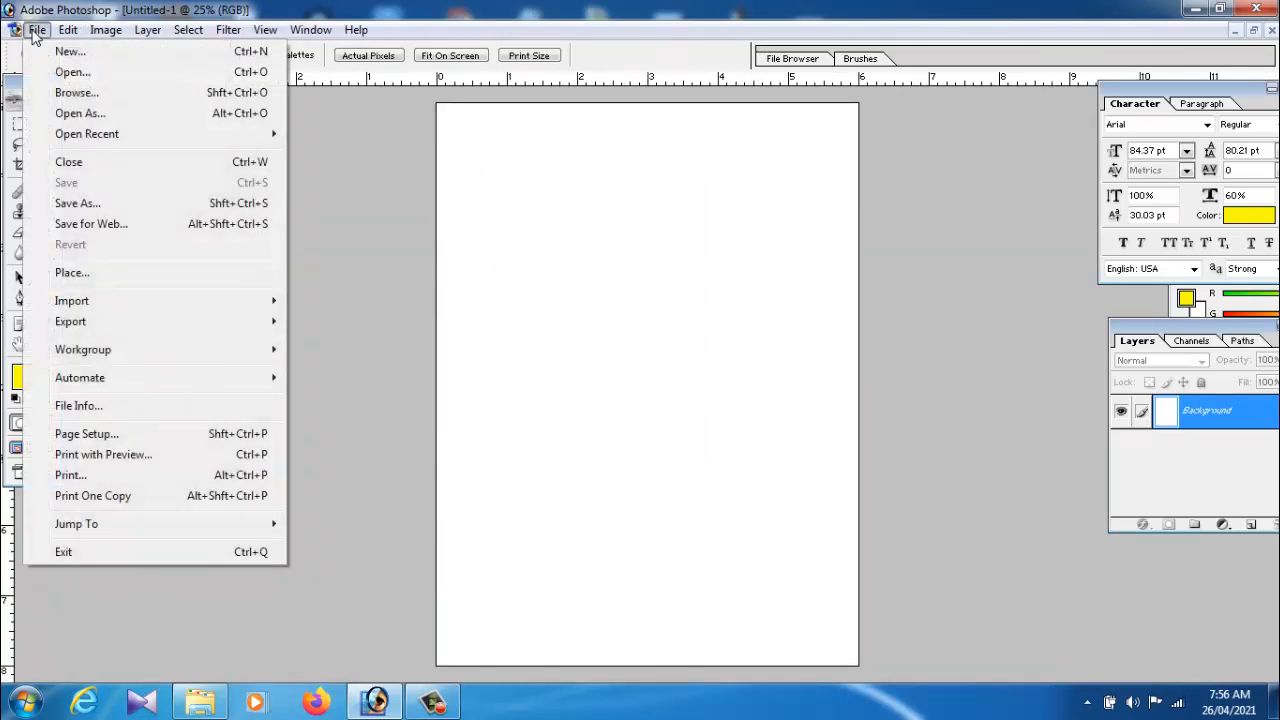
pyautogui.click(60, 76)
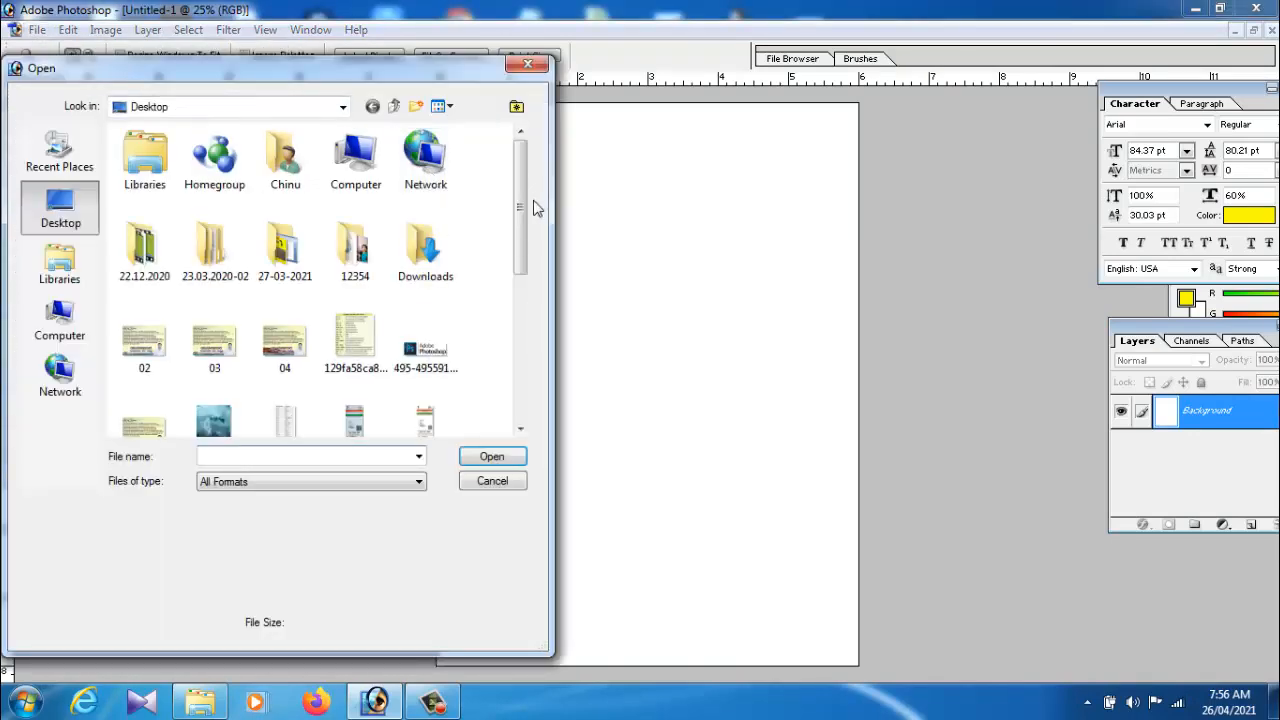
pyautogui.moveTo(528, 193); pyautogui.dragTo(519, 400)
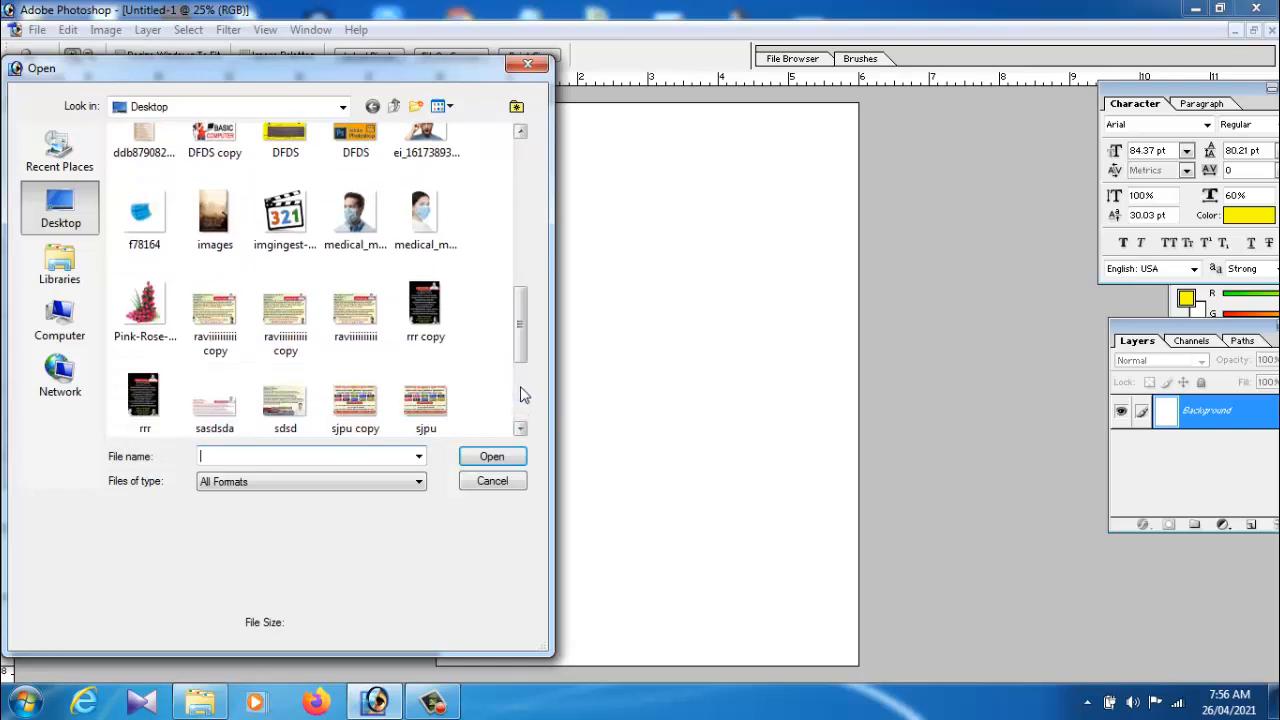
pyautogui.moveTo(520, 352); pyautogui.dragTo(509, 400)
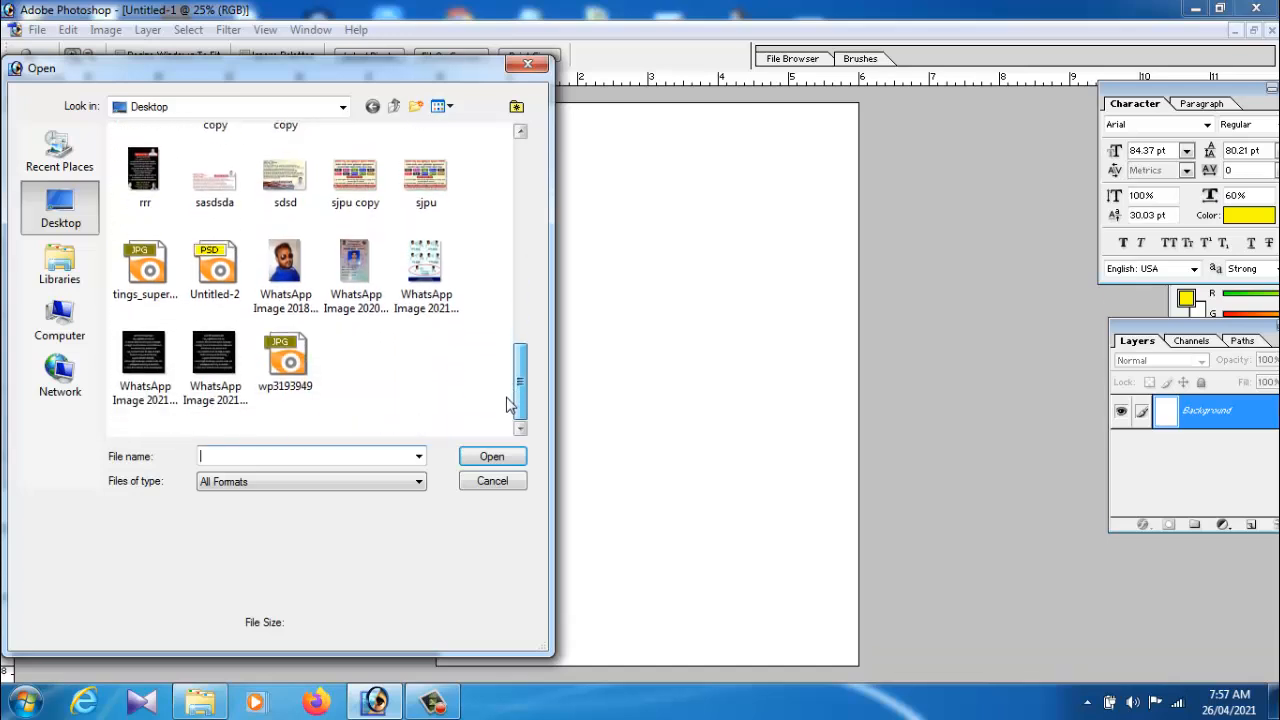
pyautogui.click(145, 285)
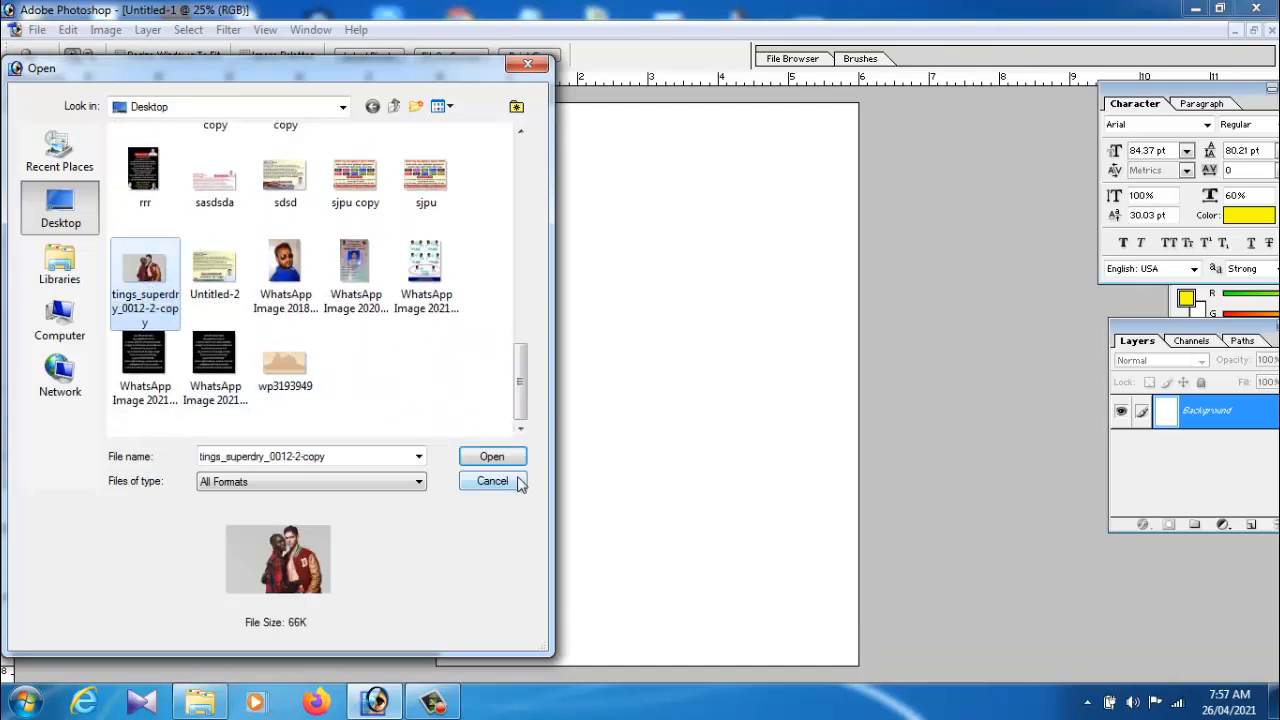
pyautogui.click(492, 458)
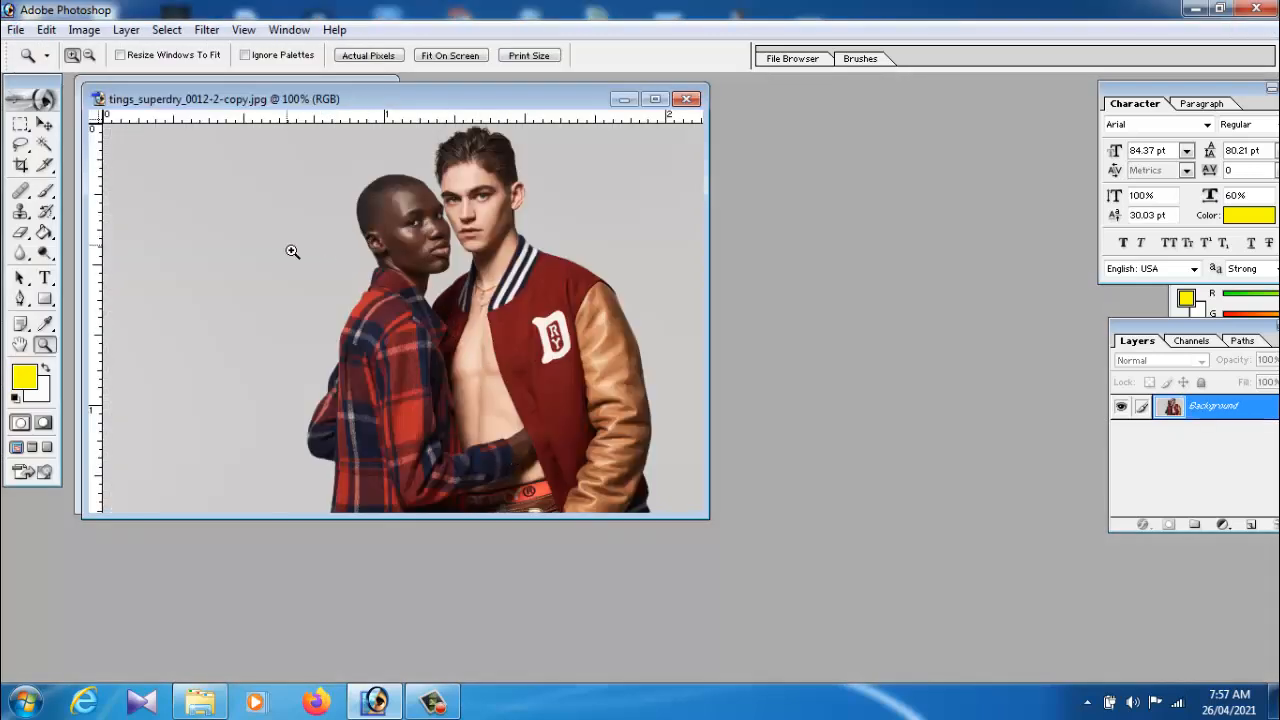
# Step: Move the photo's window clear of the blank document's window and maximise the photo
pyautogui.moveTo(255, 97); pyautogui.dragTo(519, 160)
pyautogui.click(215, 92)
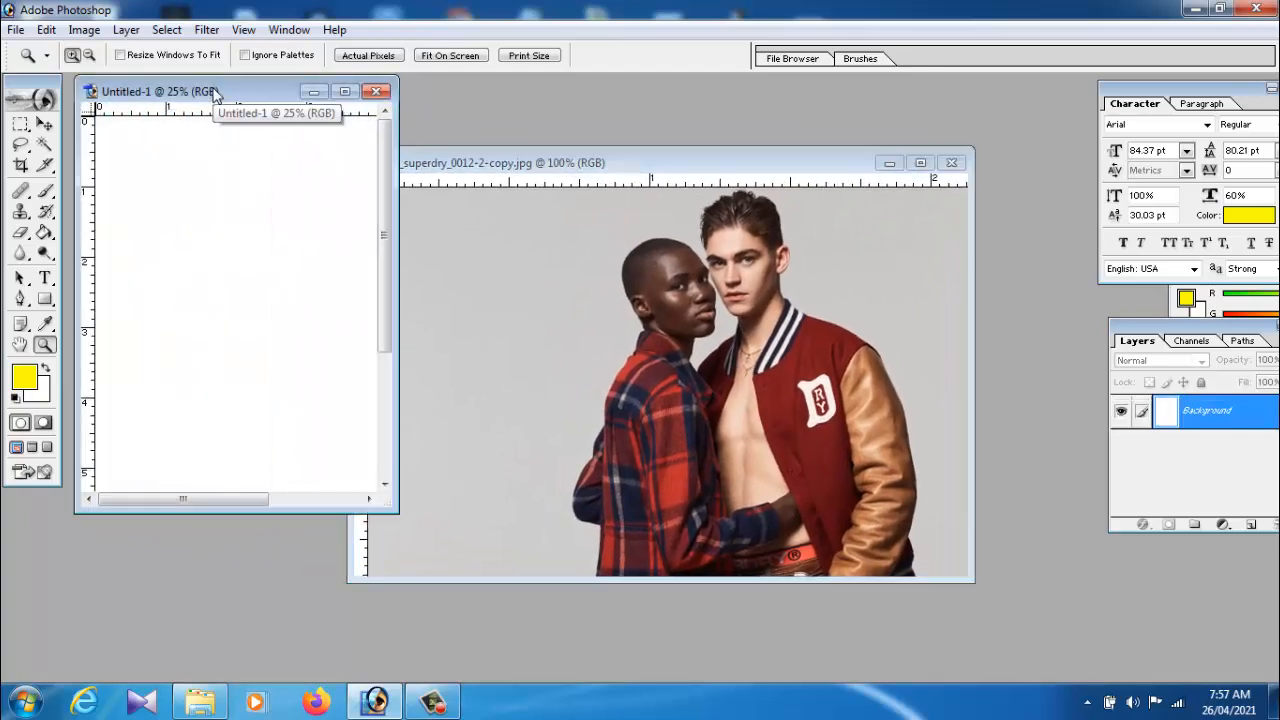
pyautogui.click(597, 170)
pyautogui.moveTo(597, 170); pyautogui.dragTo(514, 174)
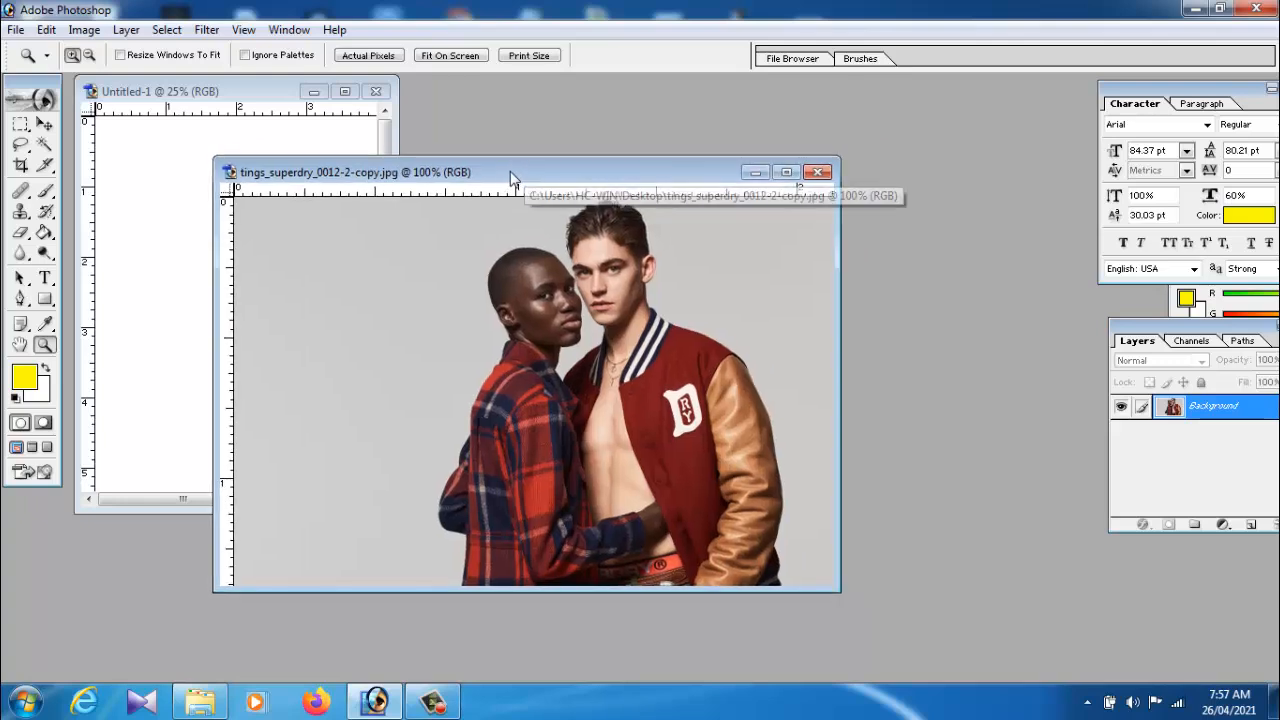
pyautogui.click(200, 172)
pyautogui.click(440, 173)
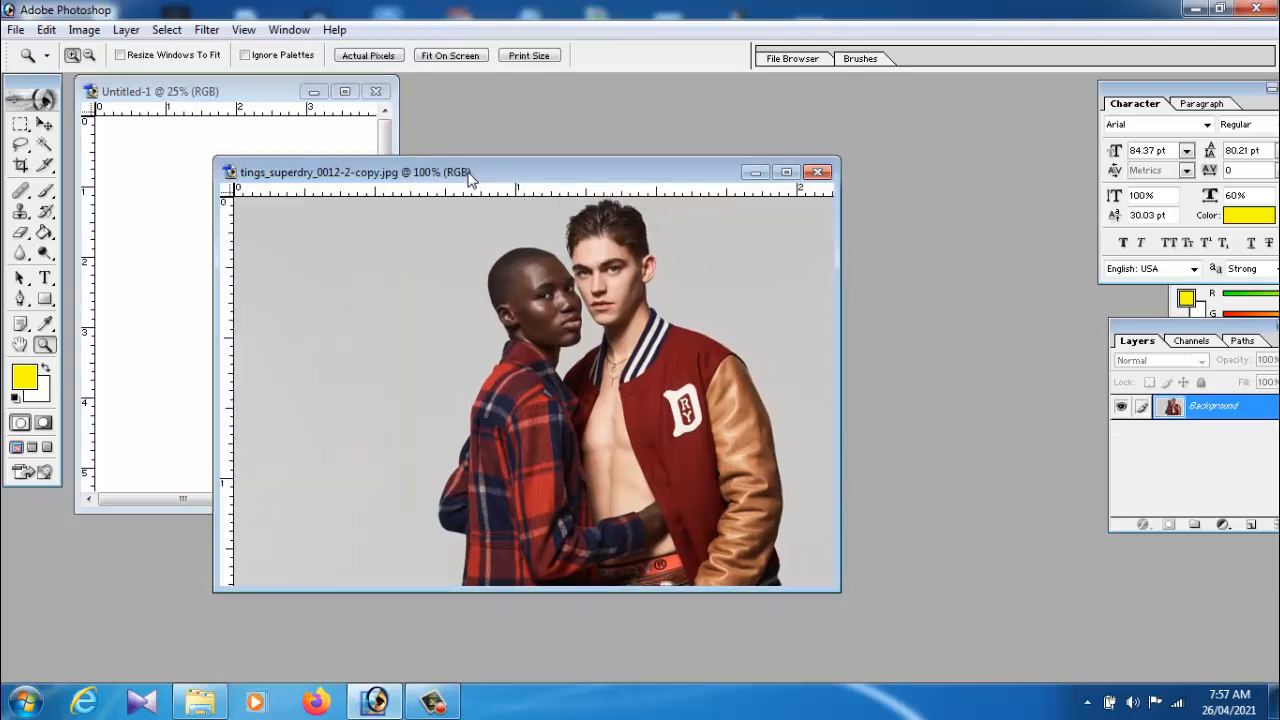
pyautogui.click(786, 172)
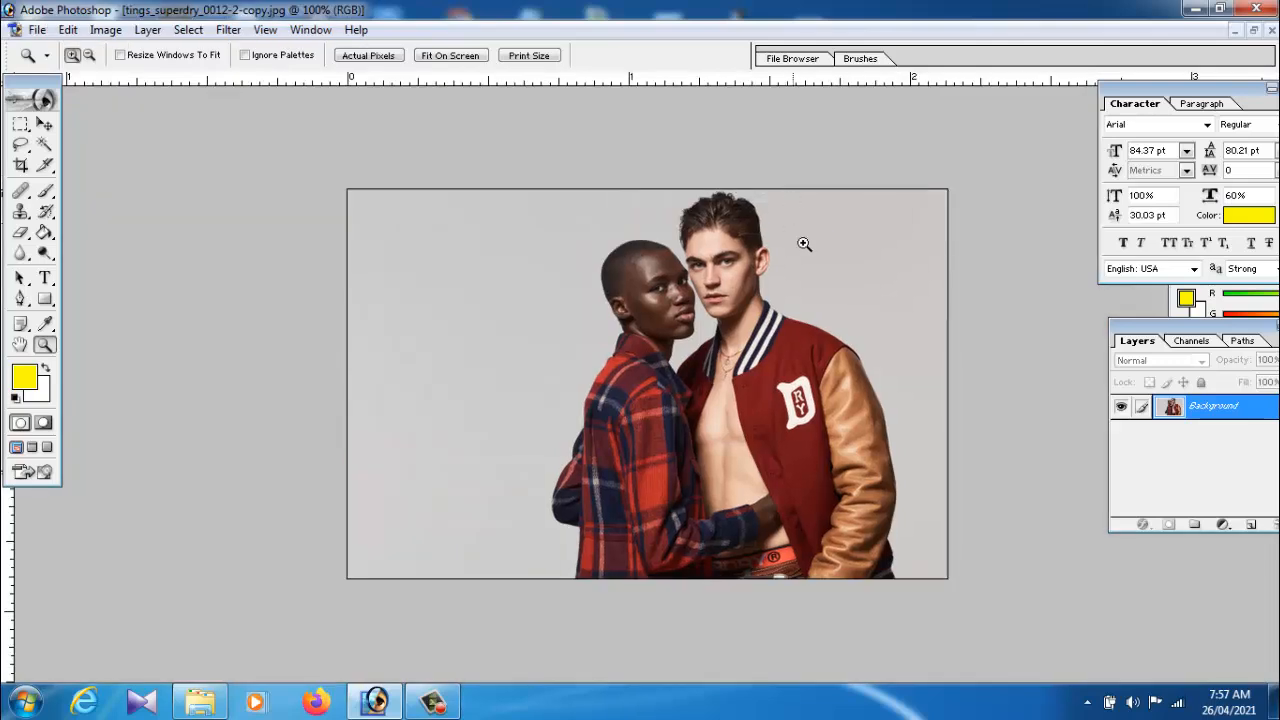
# Step: Zoom in on the photo to 200% and zoom back out to 100%
pyautogui.click(854, 373)
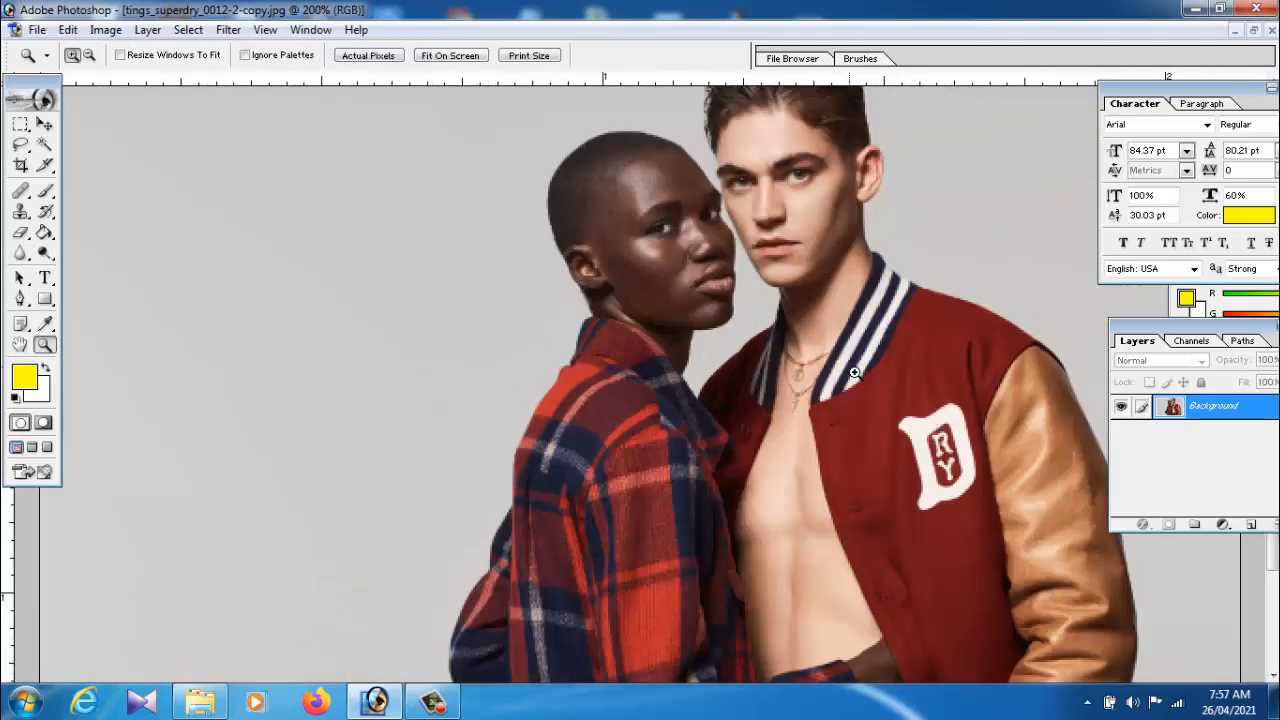
pyautogui.click(89, 55)
pyautogui.click(560, 266)
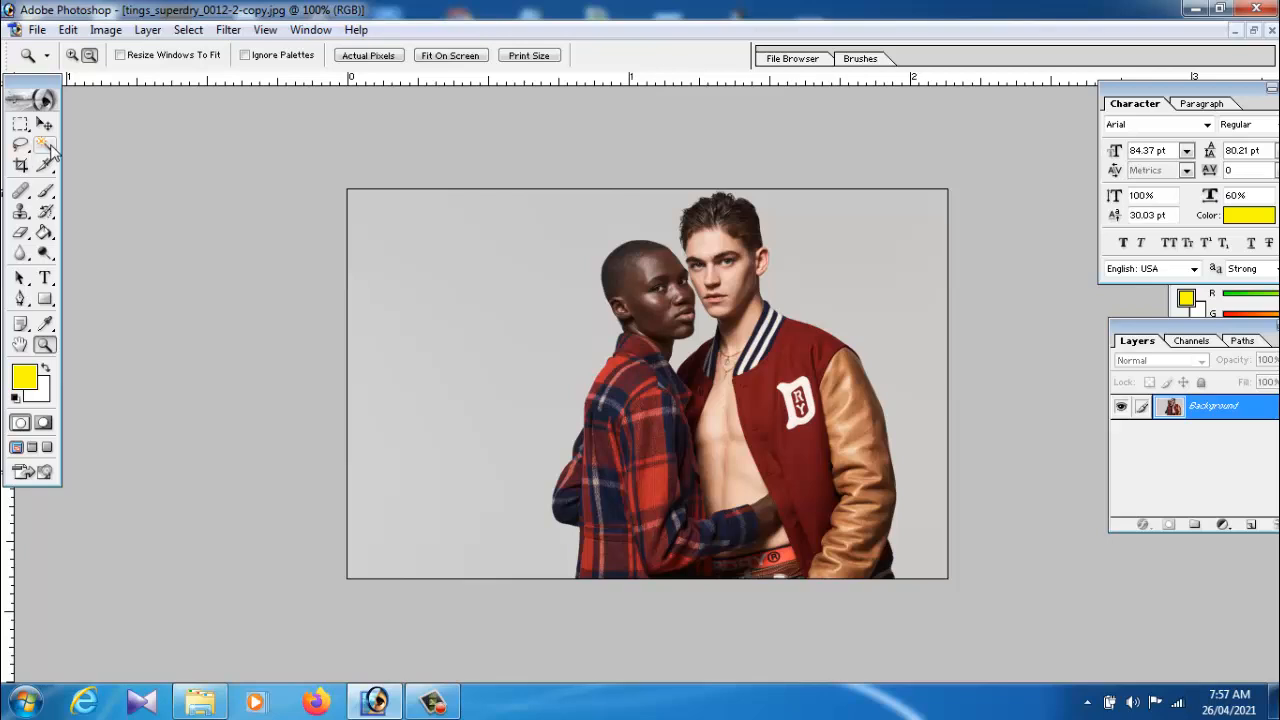
# Step: Select the photo's grey background with the Magic Wand at tolerance 32 and undo the selection
pyautogui.click(44, 146)
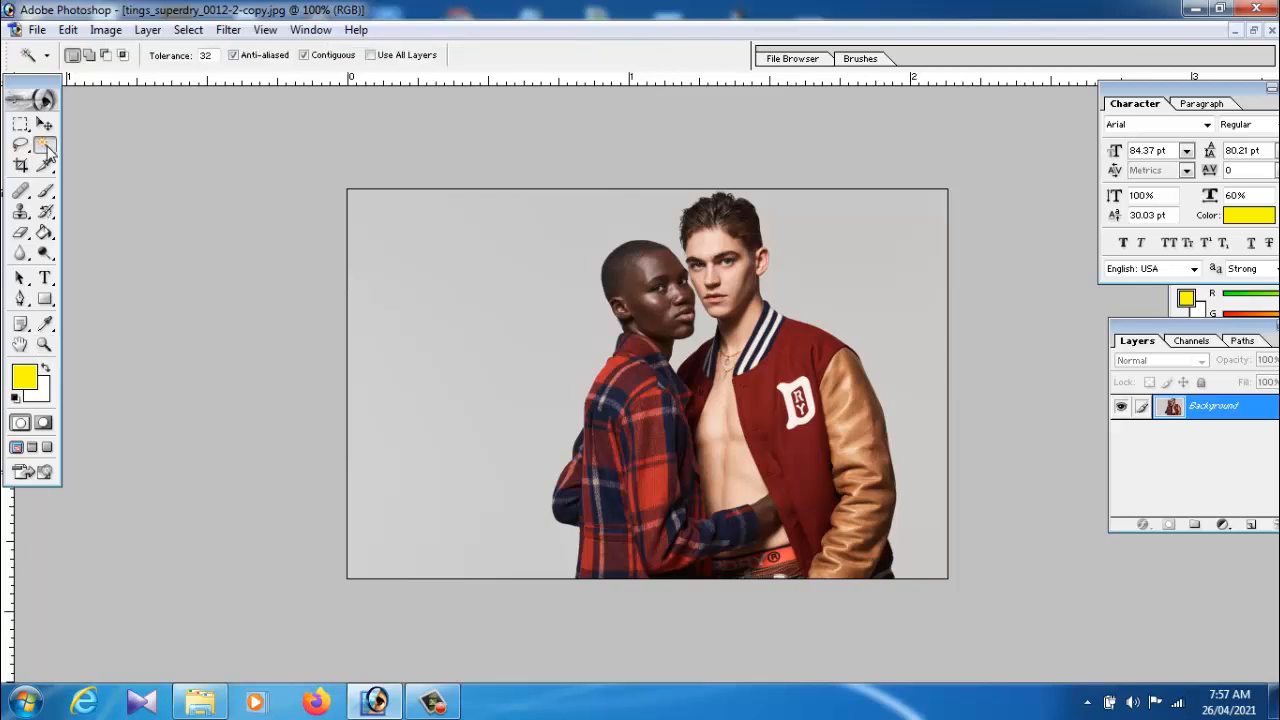
pyautogui.click(463, 273)
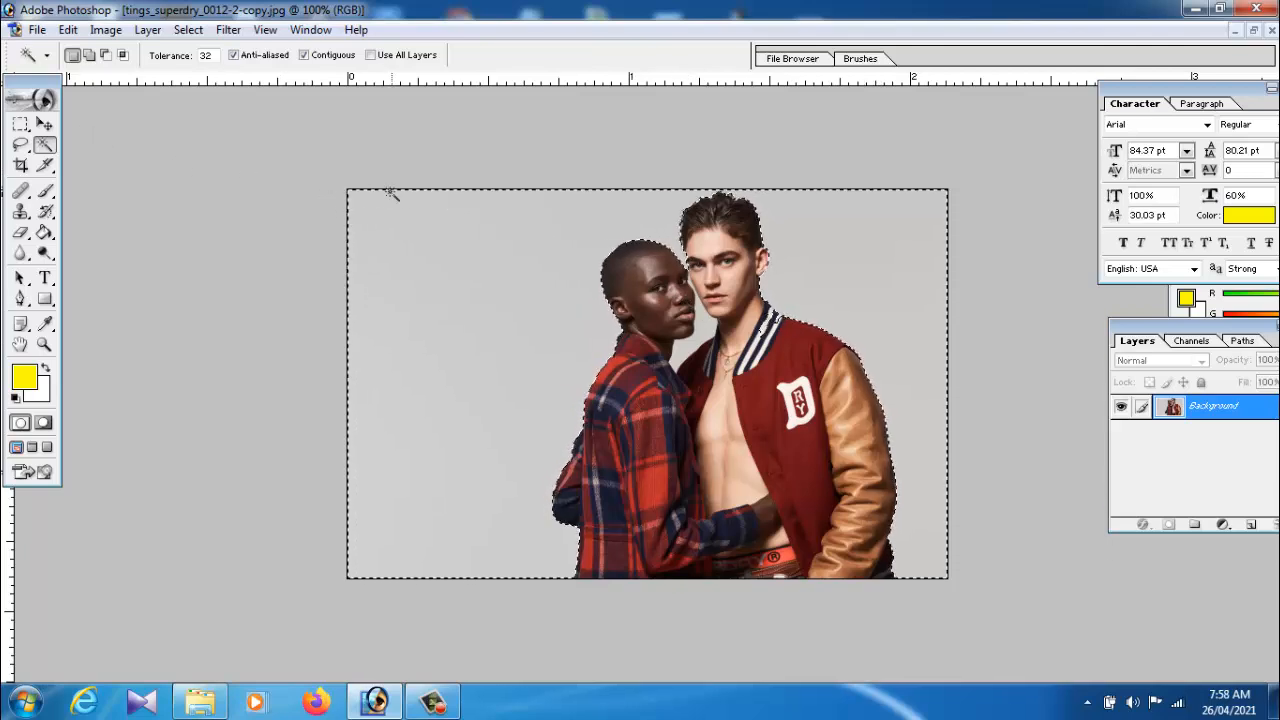
pyautogui.click(70, 31)
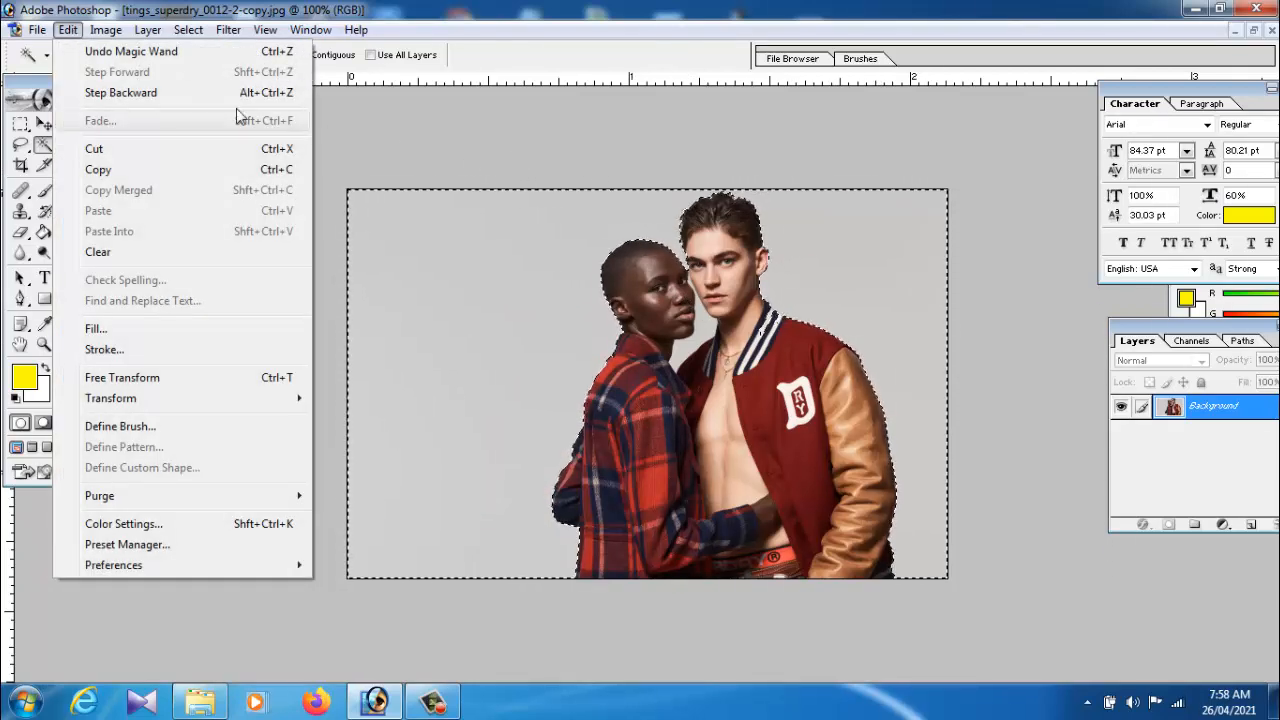
pyautogui.click(92, 52)
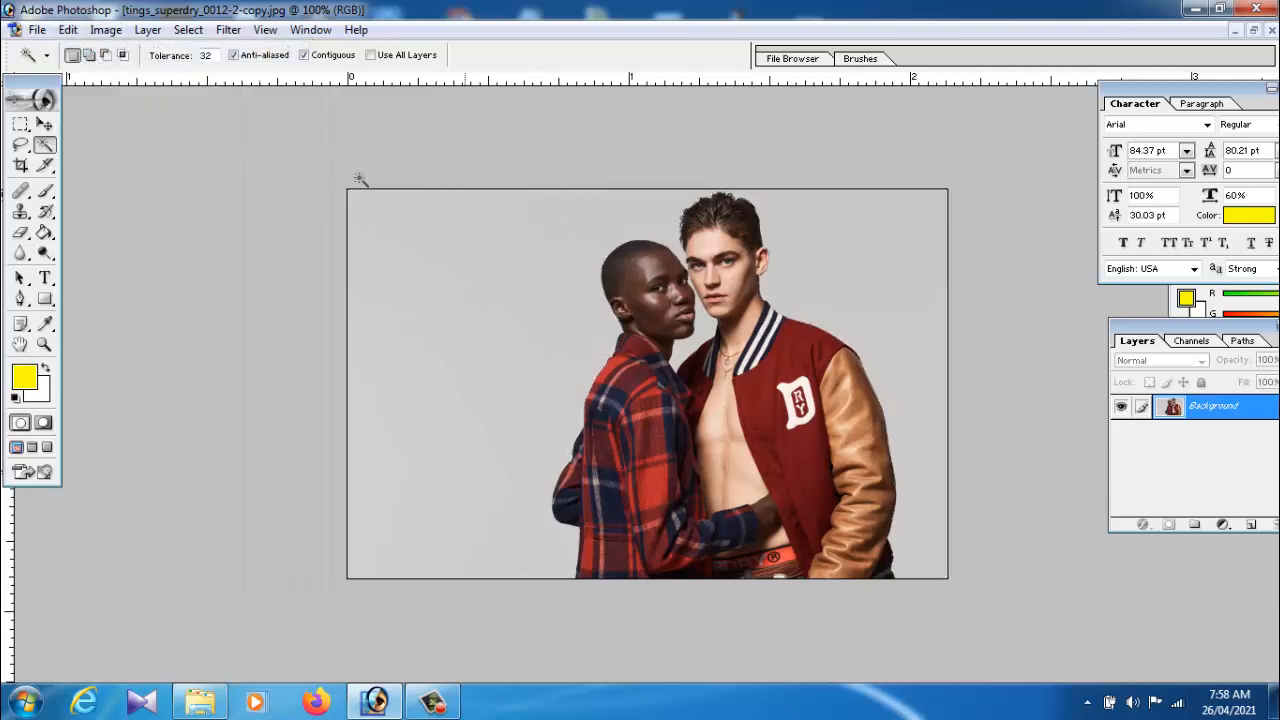
# Step: Paint yellow blocks over the grey background on both sides of the two people with the size 125 square brush
pyautogui.click(44, 191)
pyautogui.moveTo(451, 276)
pyautogui.mouseDown()
pyautogui.moveTo(374, 280)
pyautogui.moveTo(447, 362)
pyautogui.moveTo(453, 307)
pyautogui.moveTo(549, 370)
pyautogui.mouseUp()
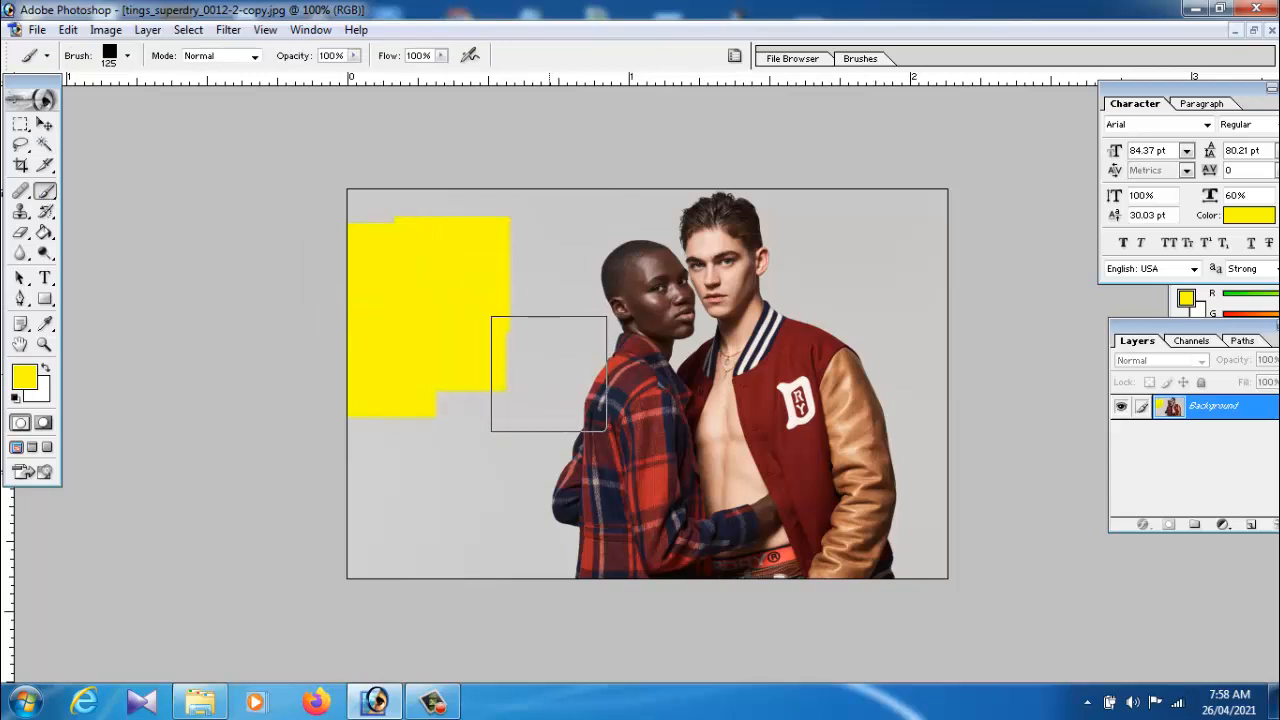
pyautogui.click(431, 483)
pyautogui.moveTo(883, 250)
pyautogui.mouseDown()
pyautogui.moveTo(865, 214)
pyautogui.moveTo(974, 329)
pyautogui.mouseUp()
# Step: Change the foreground colour to a dark olive grey and paint two overlapping blocks over the upper-left yellow area
pyautogui.click(26, 378)
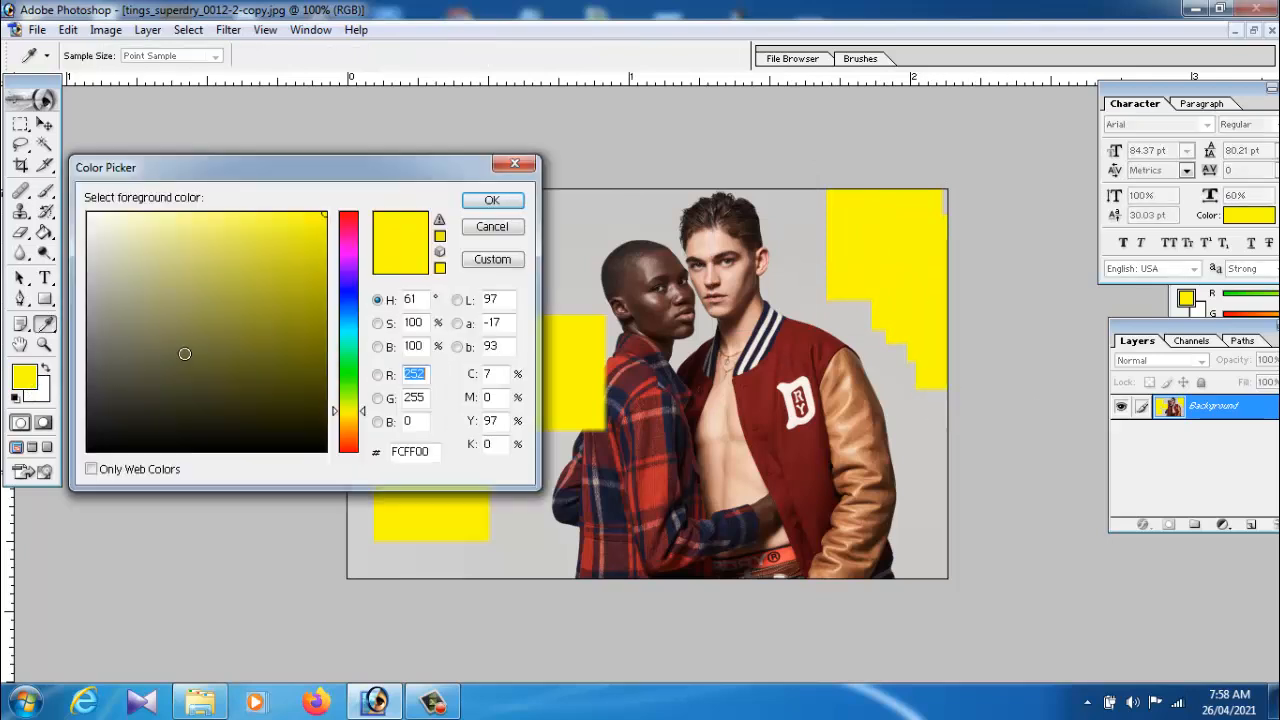
pyautogui.click(143, 398)
pyautogui.click(467, 203)
pyautogui.click(452, 308)
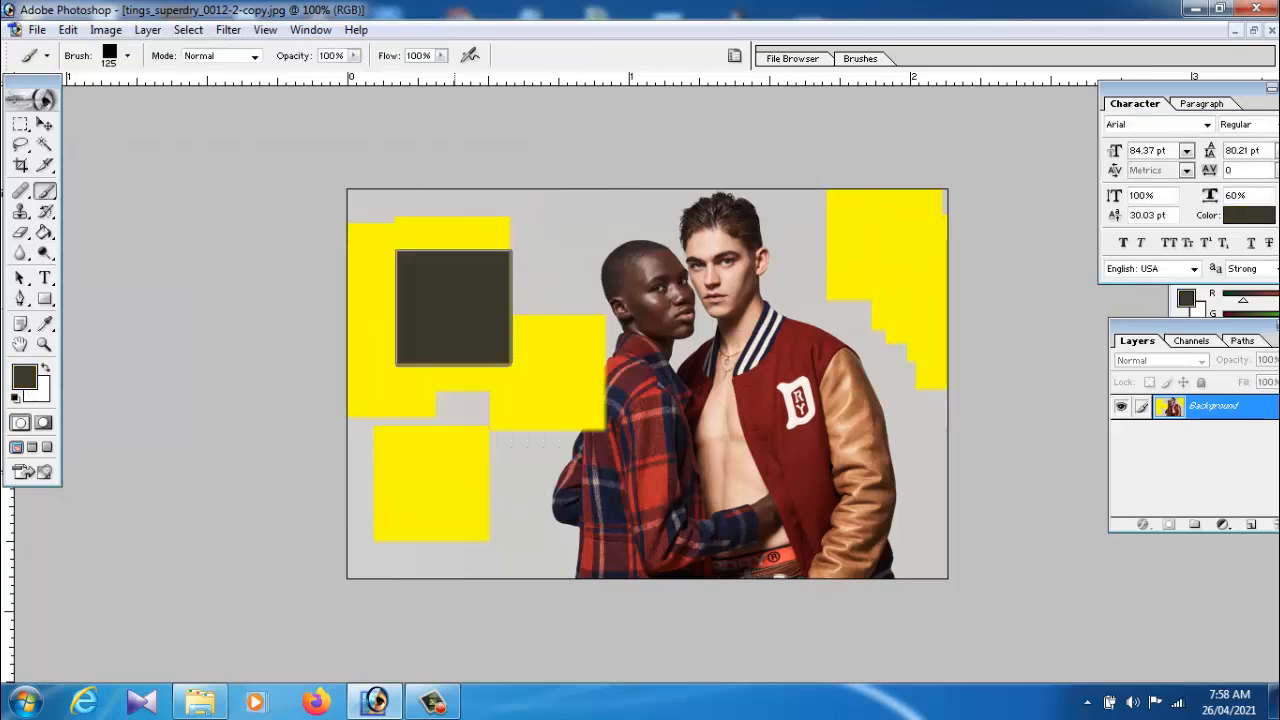
pyautogui.click(496, 254)
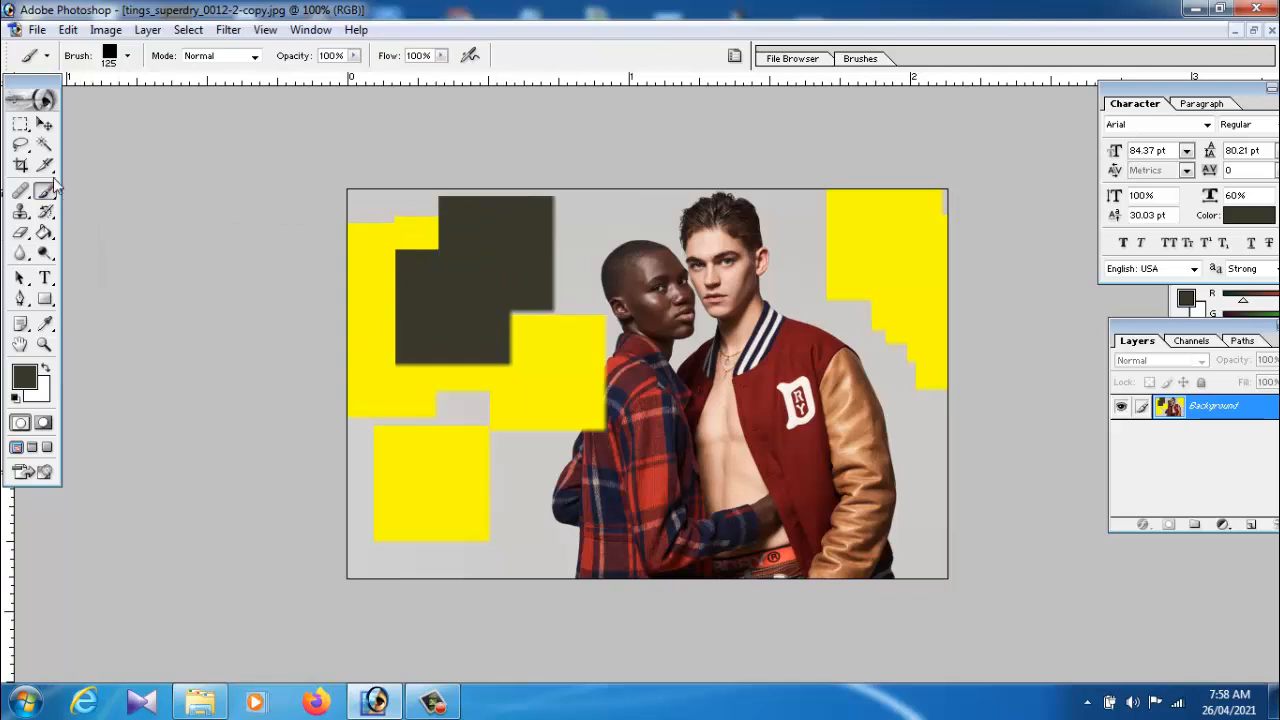
# Step: Select the grey background areas, the dark blocks and the connected yellow area one after another with the Magic Wand at tolerance 32
pyautogui.click(45, 126)
pyautogui.click(45, 146)
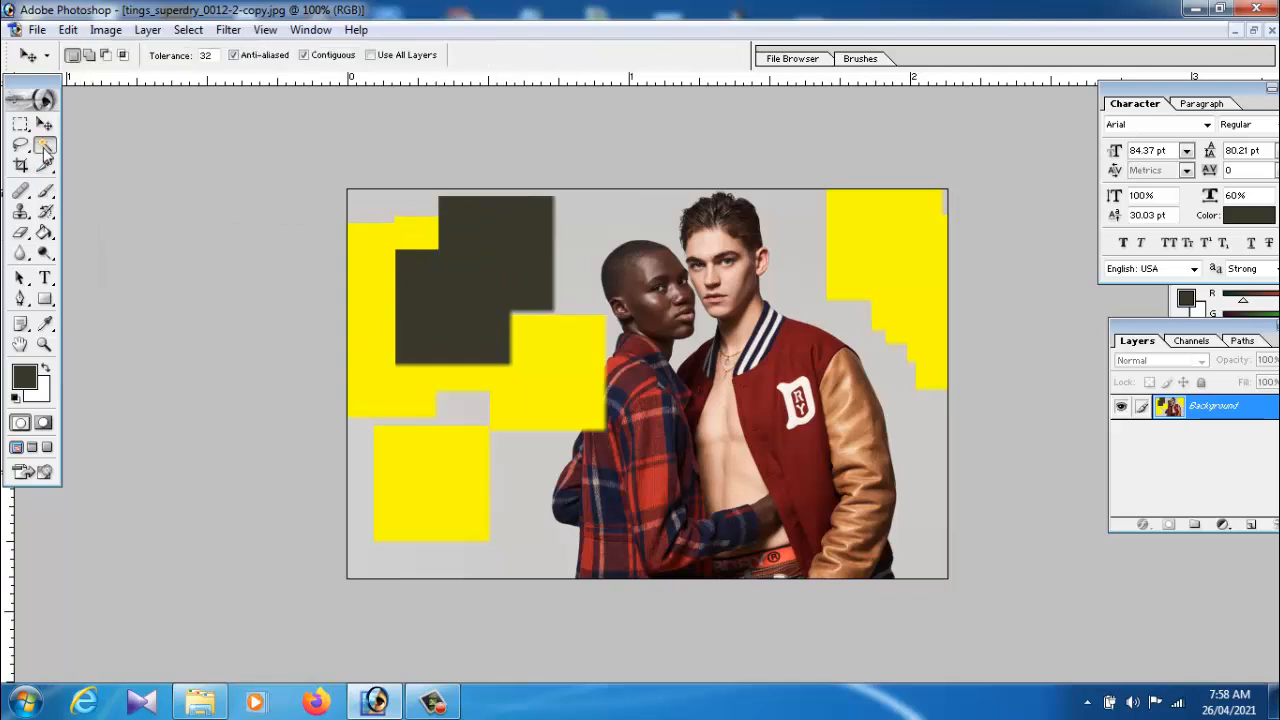
pyautogui.click(585, 462)
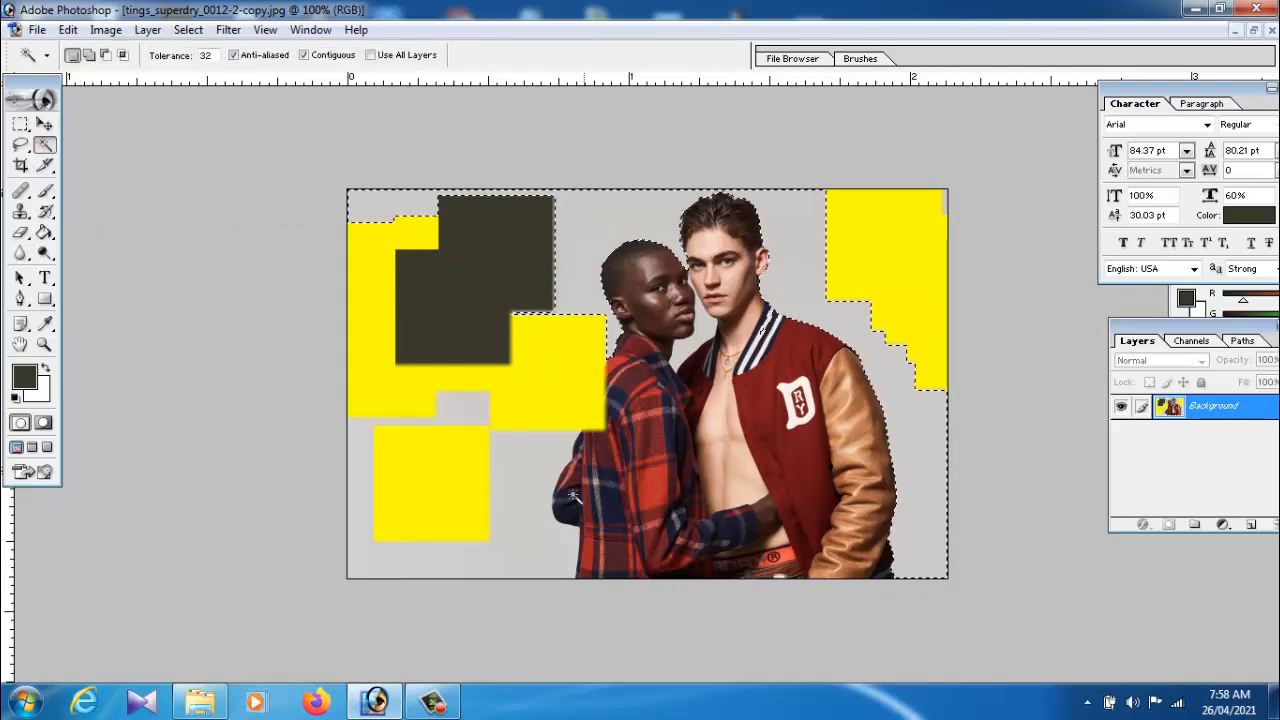
pyautogui.click(521, 509)
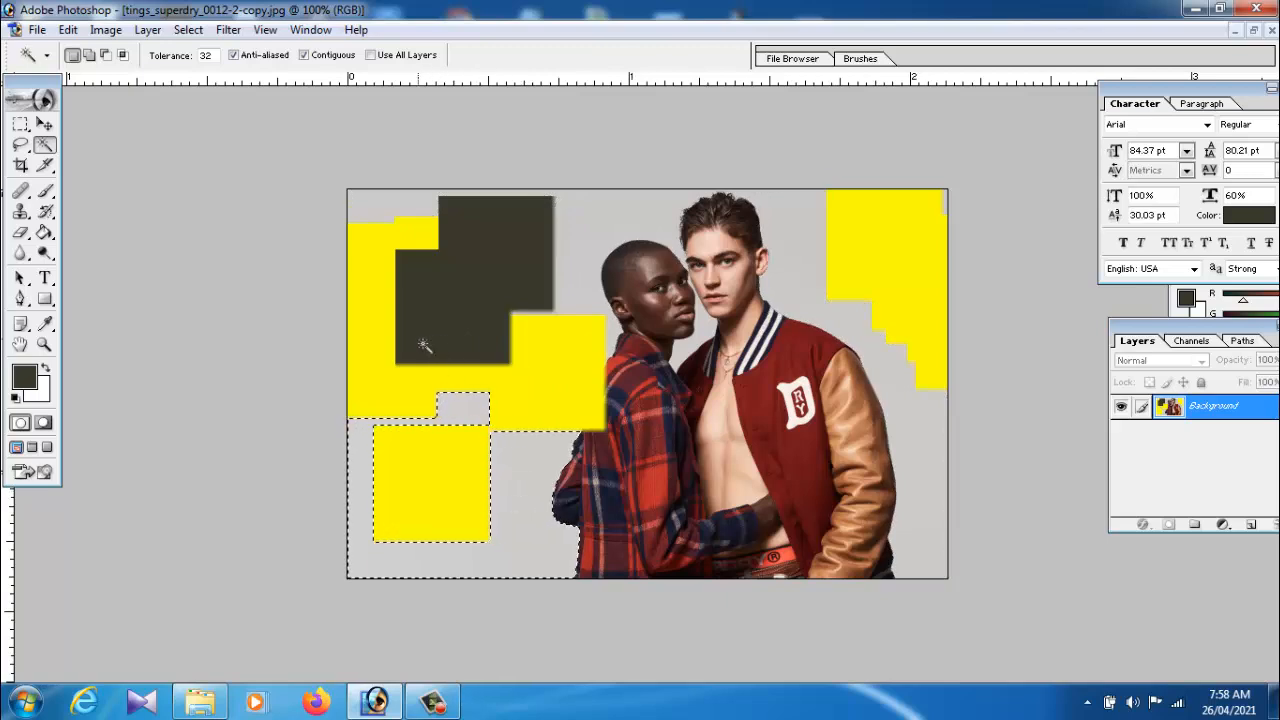
pyautogui.hotkey('ctrl', 'z')
pyautogui.click(466, 240)
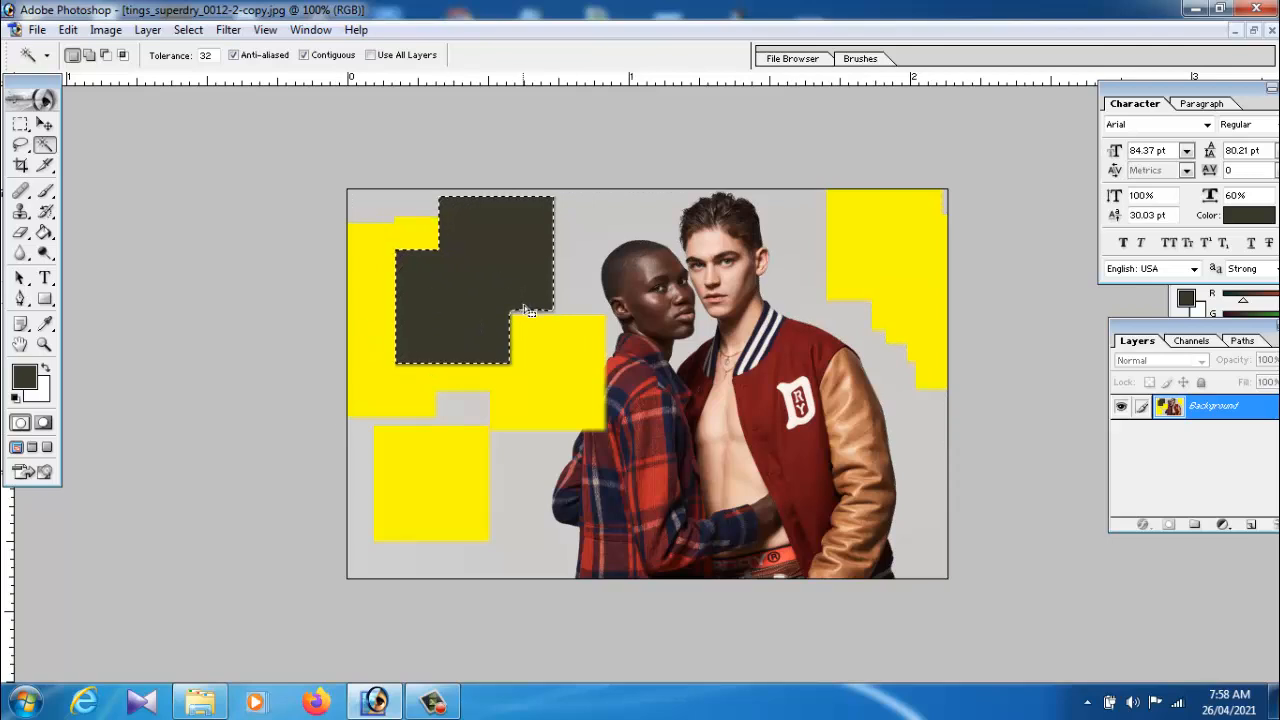
pyautogui.click(550, 375)
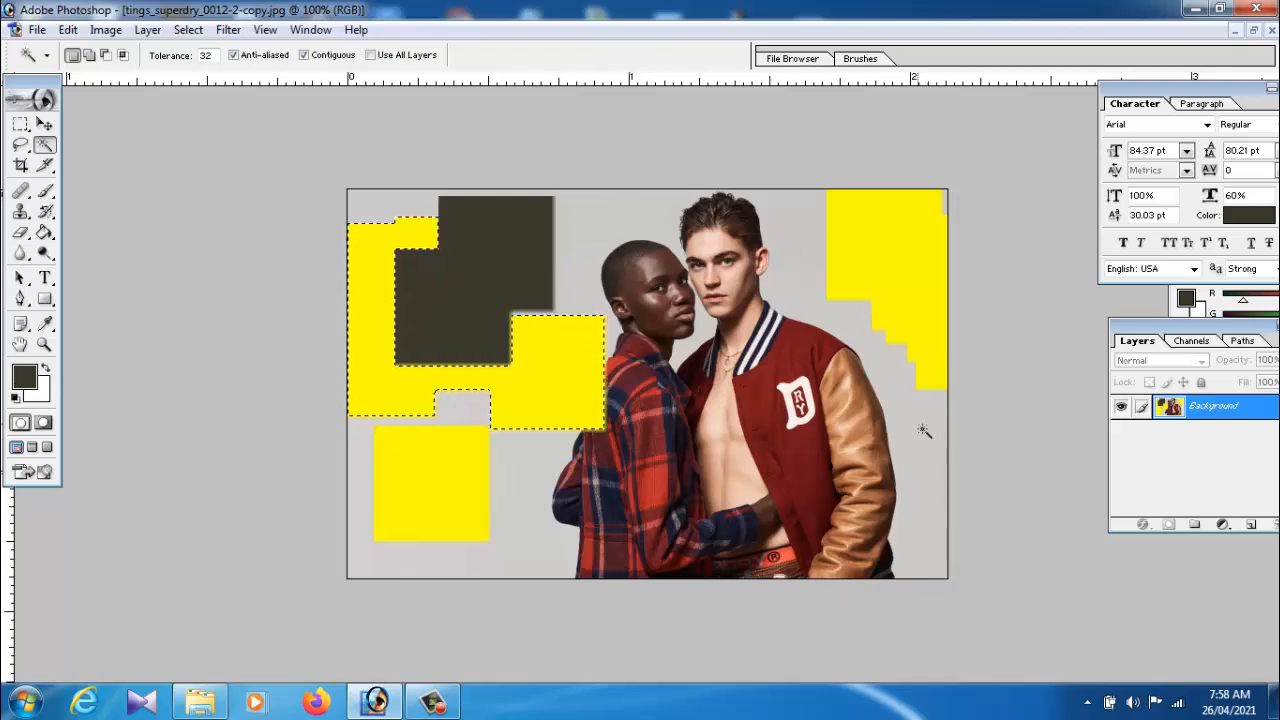
pyautogui.click(810, 274)
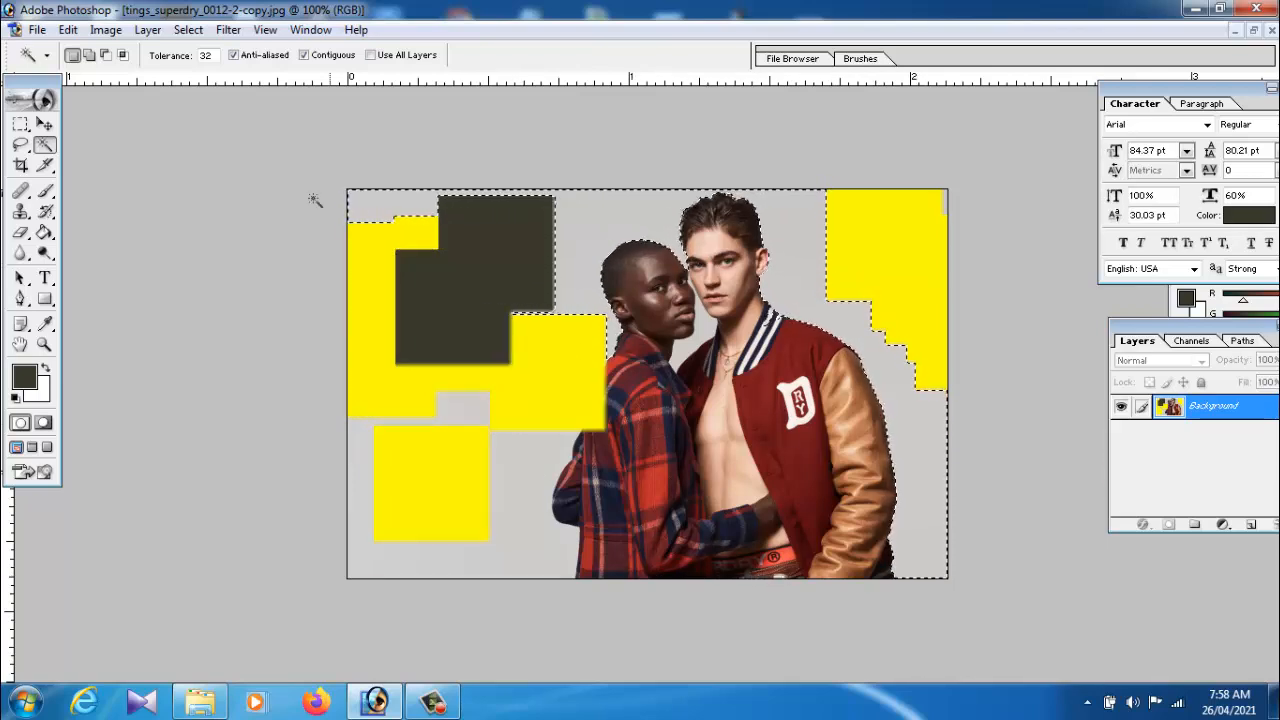
# Step: Undo the last Magic Wand selection and step backward through the earlier ones until nothing is selected
pyautogui.click(68, 30)
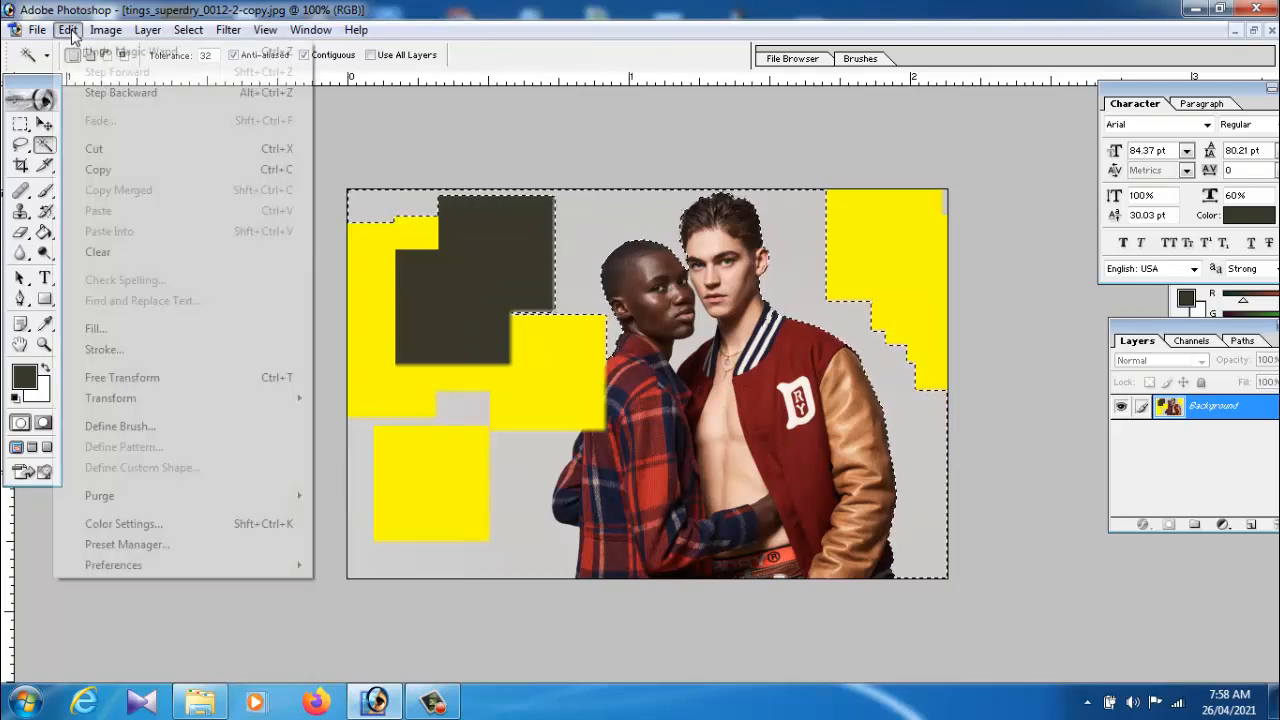
pyautogui.click(100, 51)
pyautogui.click(68, 30)
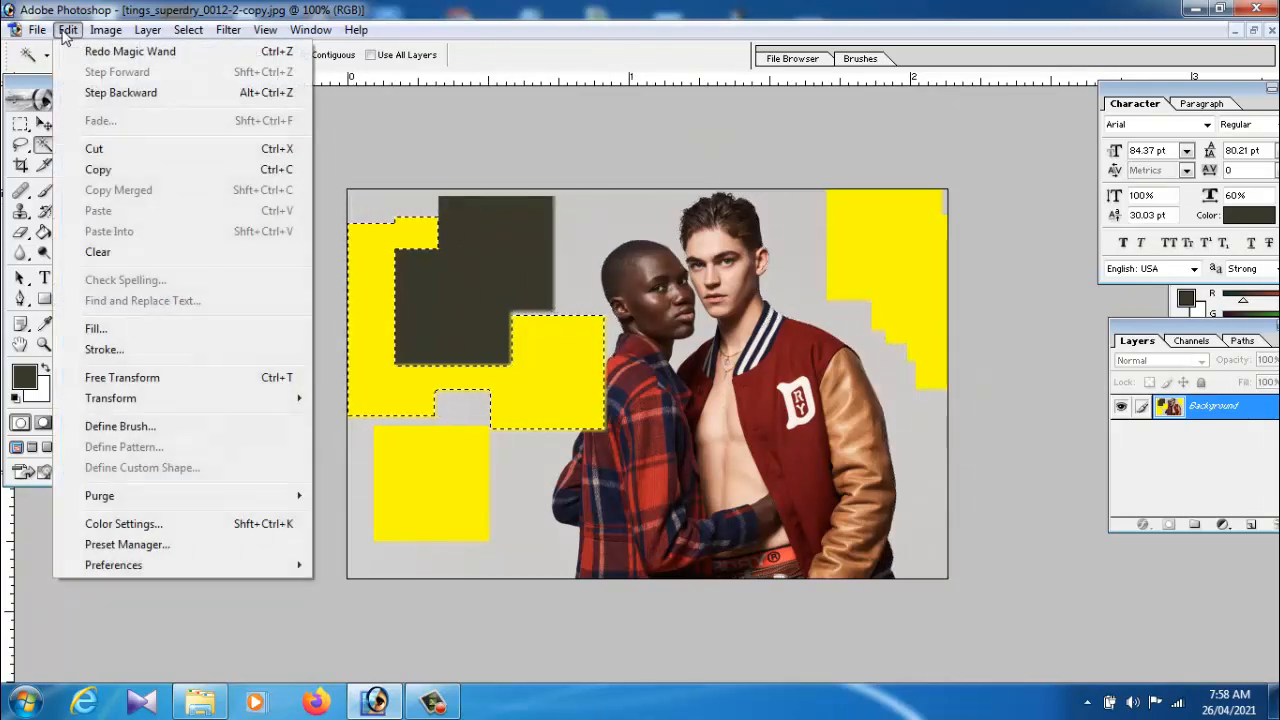
pyautogui.click(100, 92)
pyautogui.click(68, 30)
pyautogui.click(100, 92)
pyautogui.click(68, 30)
pyautogui.click(100, 92)
pyautogui.click(68, 30)
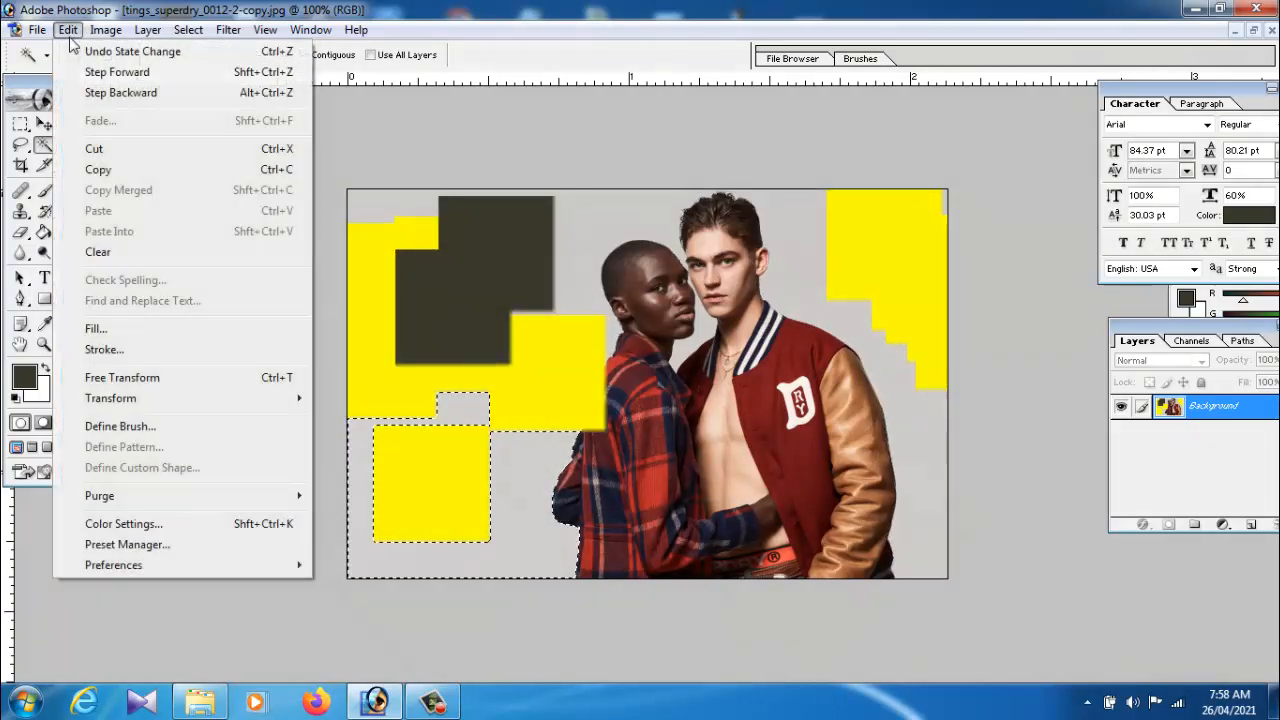
pyautogui.click(100, 94)
pyautogui.click(68, 30)
pyautogui.click(100, 92)
# Step: Step forward through the first two undone Magic Wand selections and step backward through both again
pyautogui.click(68, 30)
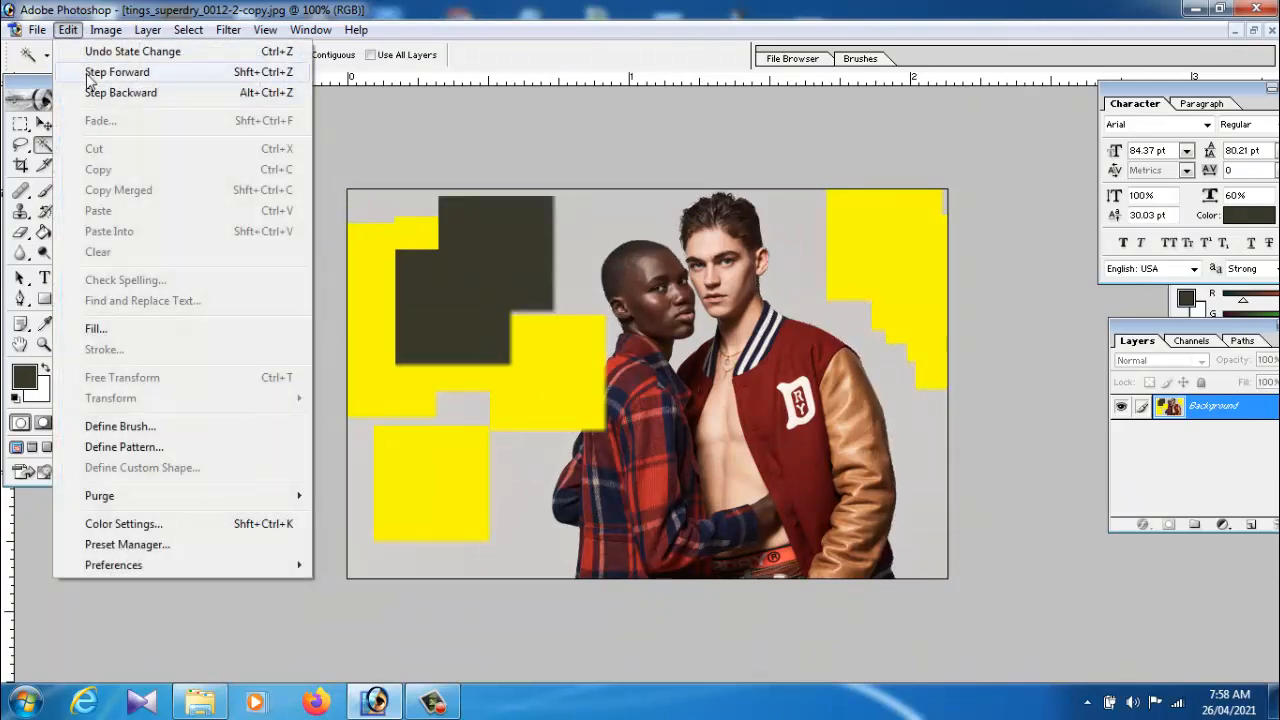
pyautogui.click(90, 75)
pyautogui.click(68, 30)
pyautogui.click(90, 75)
pyautogui.click(68, 30)
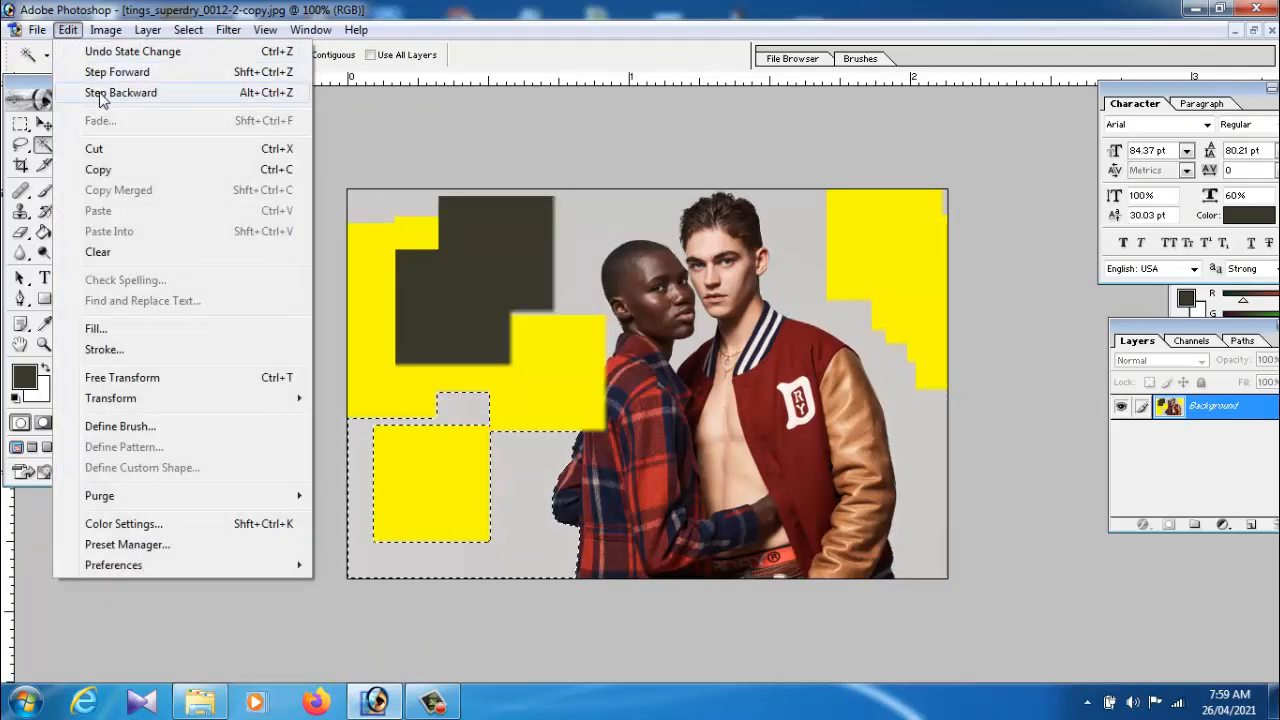
pyautogui.click(105, 92)
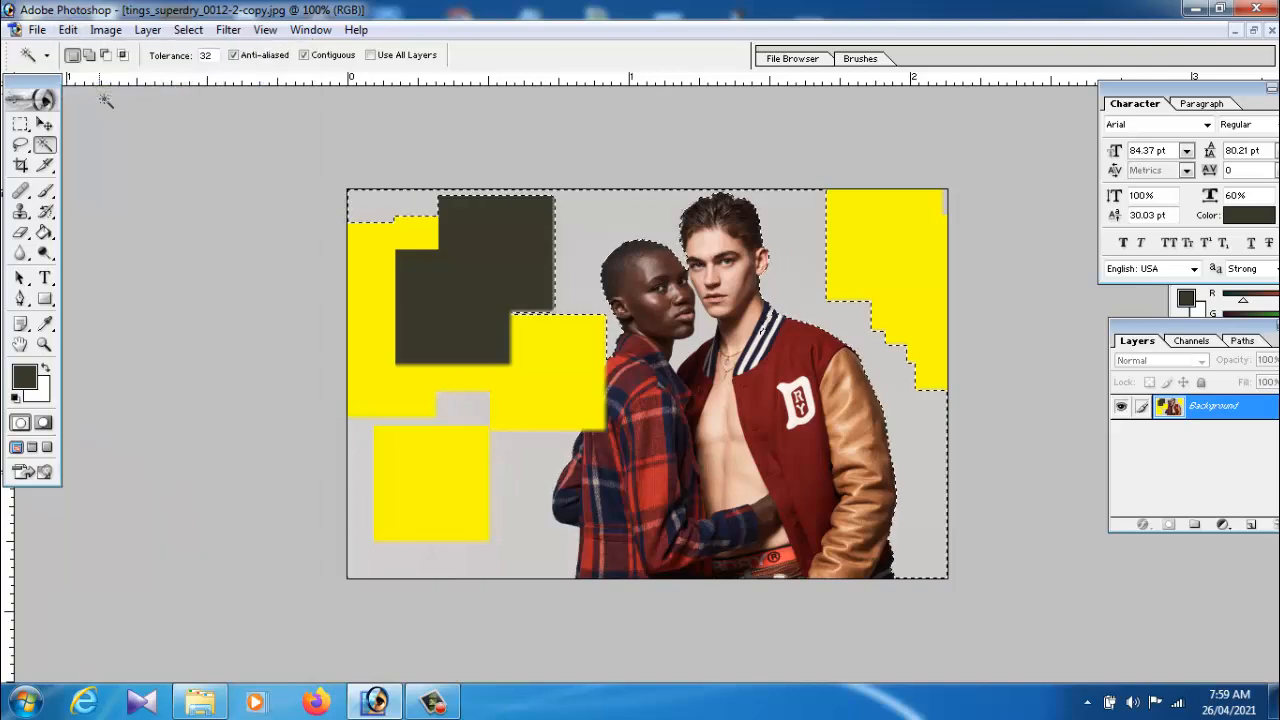
pyautogui.click(68, 30)
pyautogui.click(105, 92)
# Step: Move through the selection history with Step Forward, Undo and Step Backward, ending on the upper and right-hand grey background selection
pyautogui.click(68, 30)
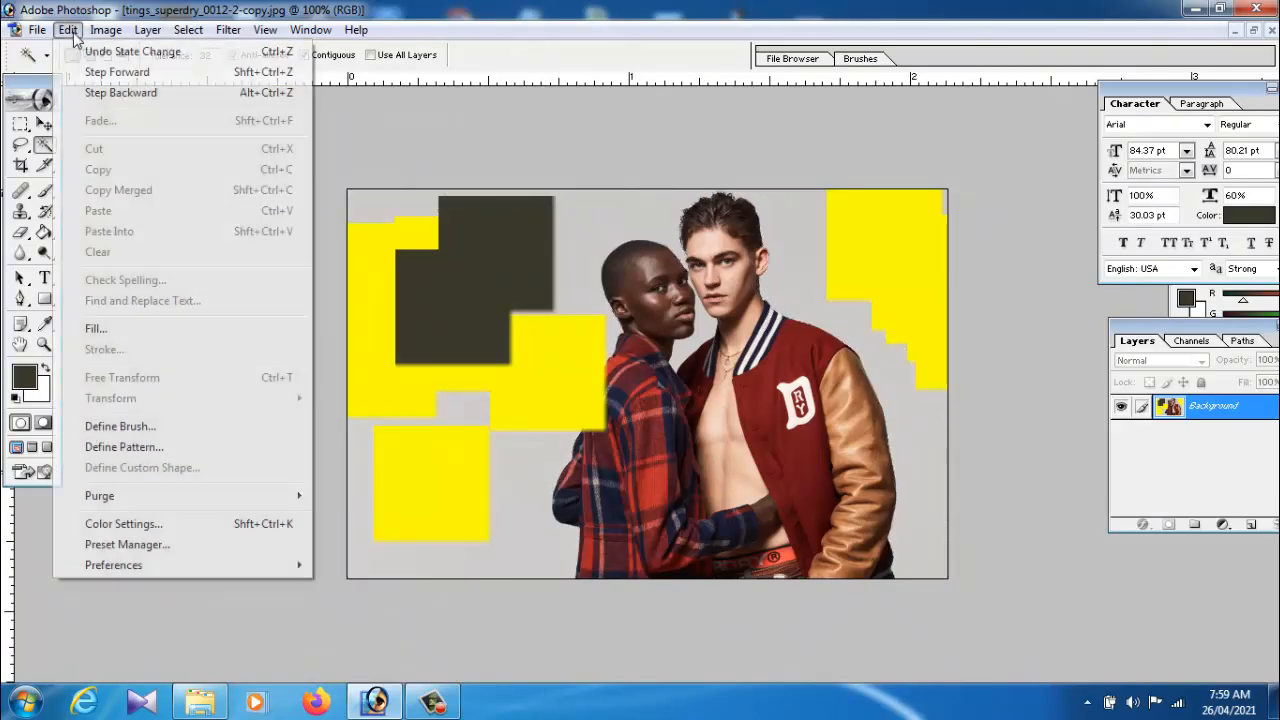
pyautogui.click(100, 73)
pyautogui.click(68, 30)
pyautogui.click(85, 54)
pyautogui.click(68, 30)
pyautogui.click(85, 49)
pyautogui.click(68, 30)
pyautogui.click(100, 92)
pyautogui.click(68, 30)
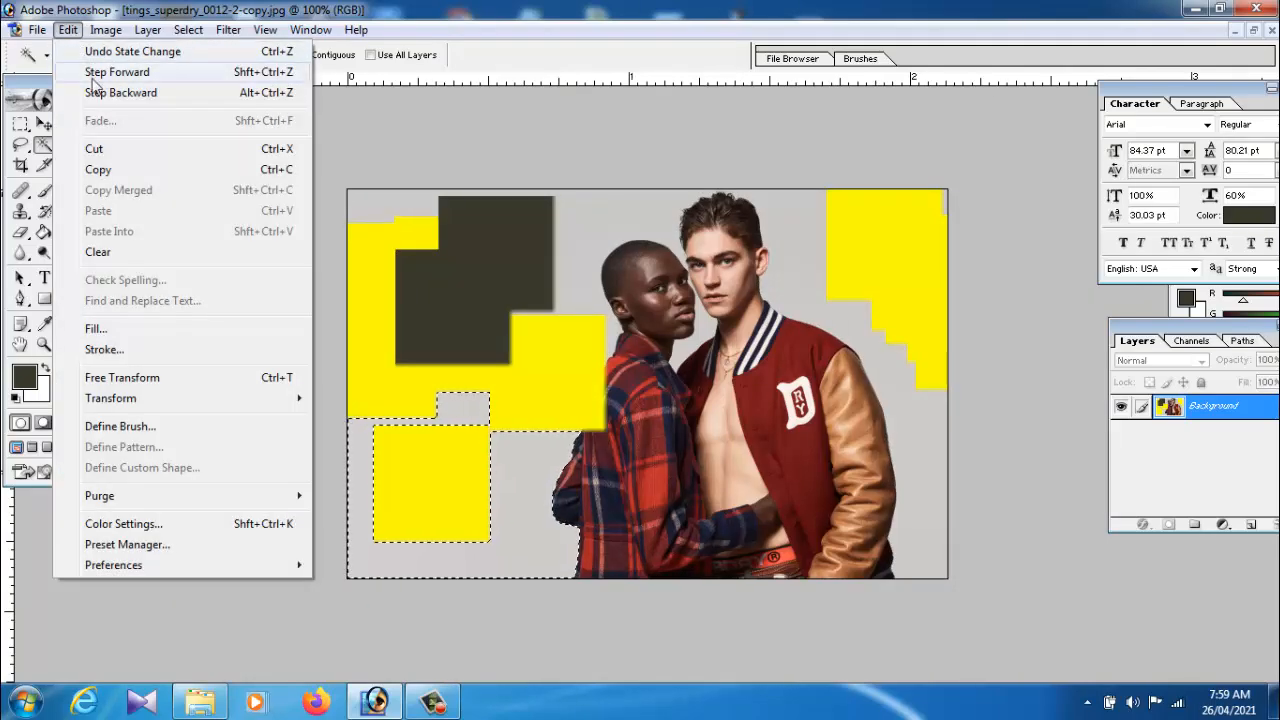
pyautogui.click(92, 75)
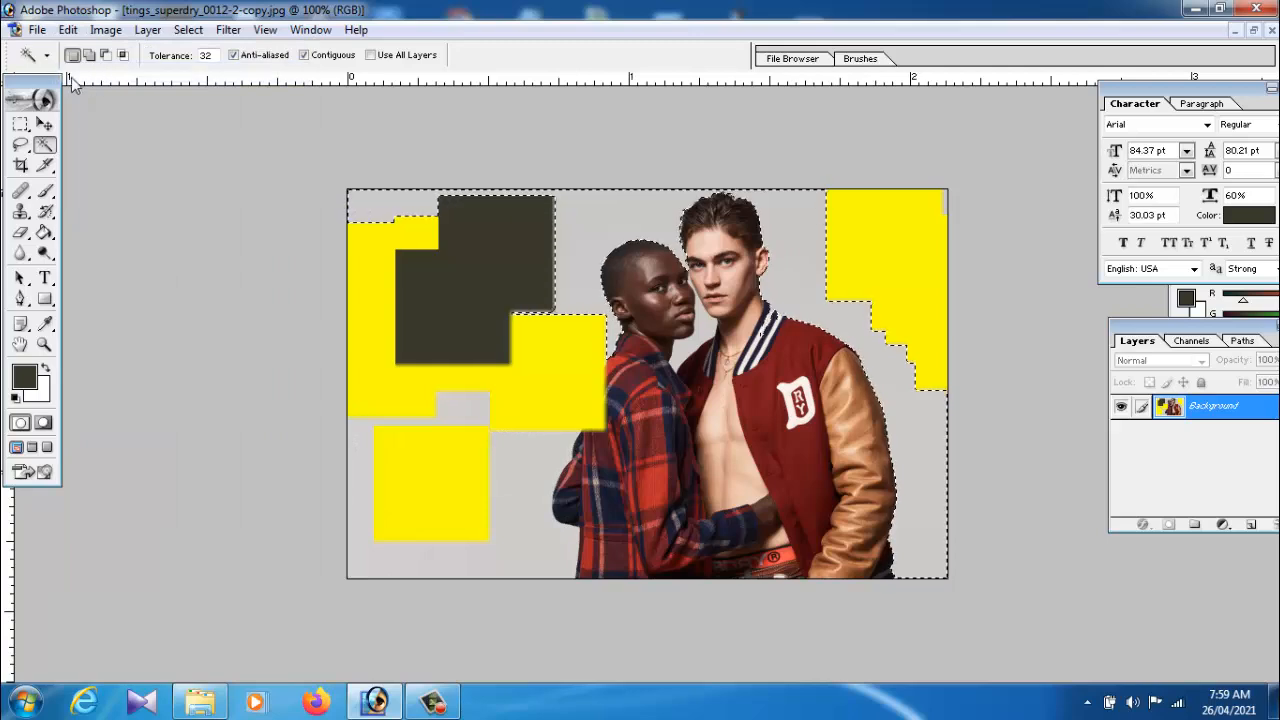
# Step: Switch to the Move tool and step backward through the Magic Wand selections and the upper dark brush block
pyautogui.click(45, 124)
pyautogui.hotkey('ctrl', 'z')
pyautogui.hotkey('ctrl', 'alt', 'z')
pyautogui.hotkey('ctrl', 'alt', 'z')
pyautogui.hotkey('ctrl', 'alt', 'z')
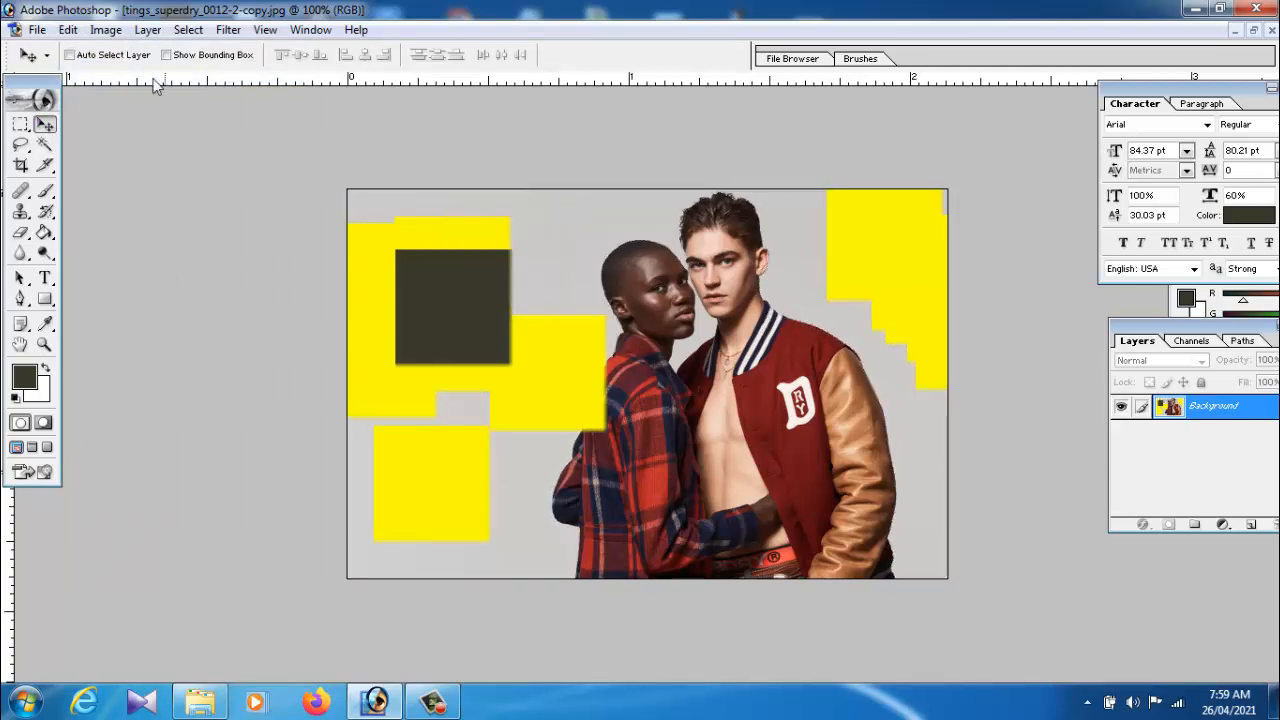
# Step: Step forward to restore the upper dark block and step backward to remove it again
pyautogui.click(68, 29)
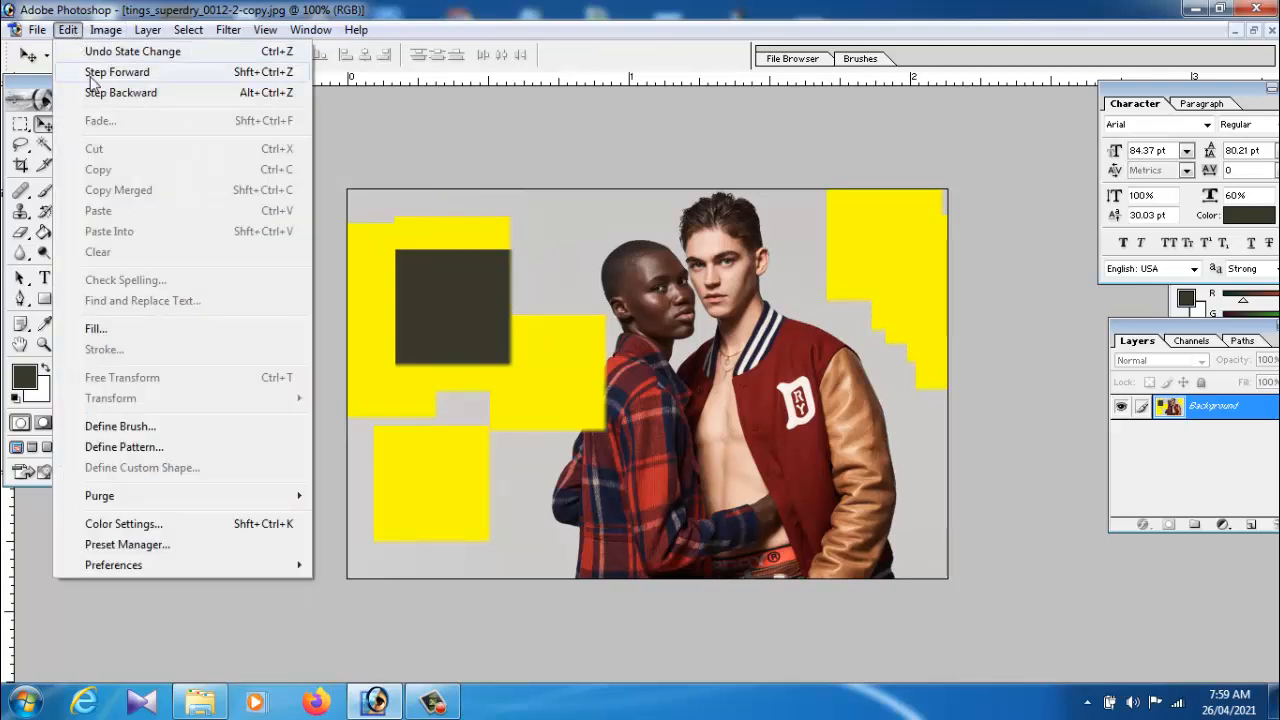
pyautogui.click(243, 75)
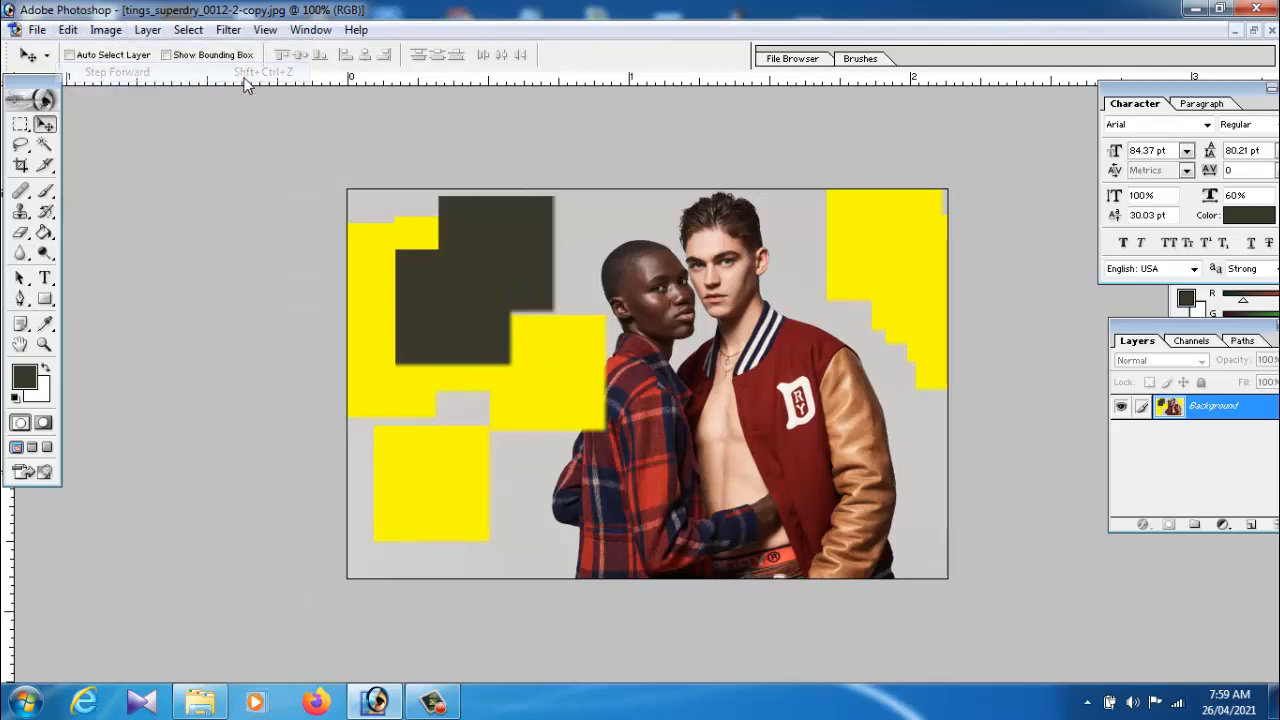
pyautogui.click(68, 29)
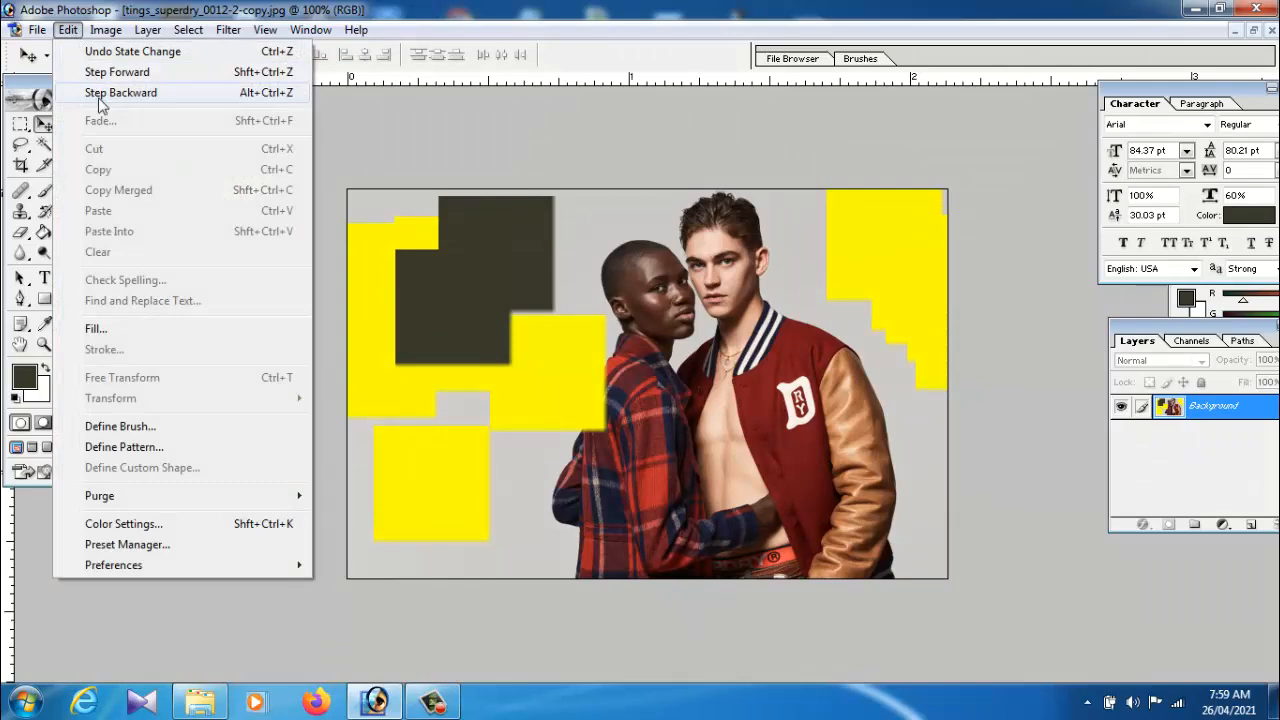
pyautogui.click(98, 96)
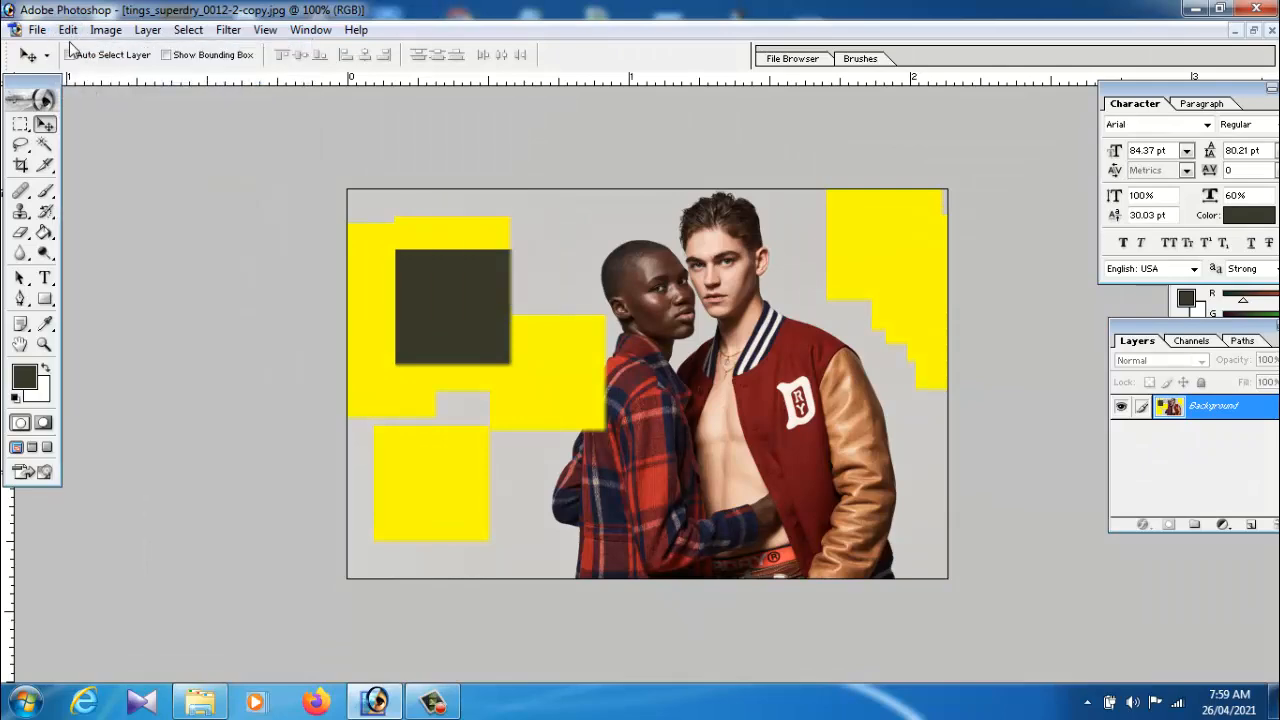
# Step: Step backward through the remaining dark block and the yellow blocks on the right side of the photo
pyautogui.click(68, 29)
pyautogui.click(93, 94)
pyautogui.click(70, 31)
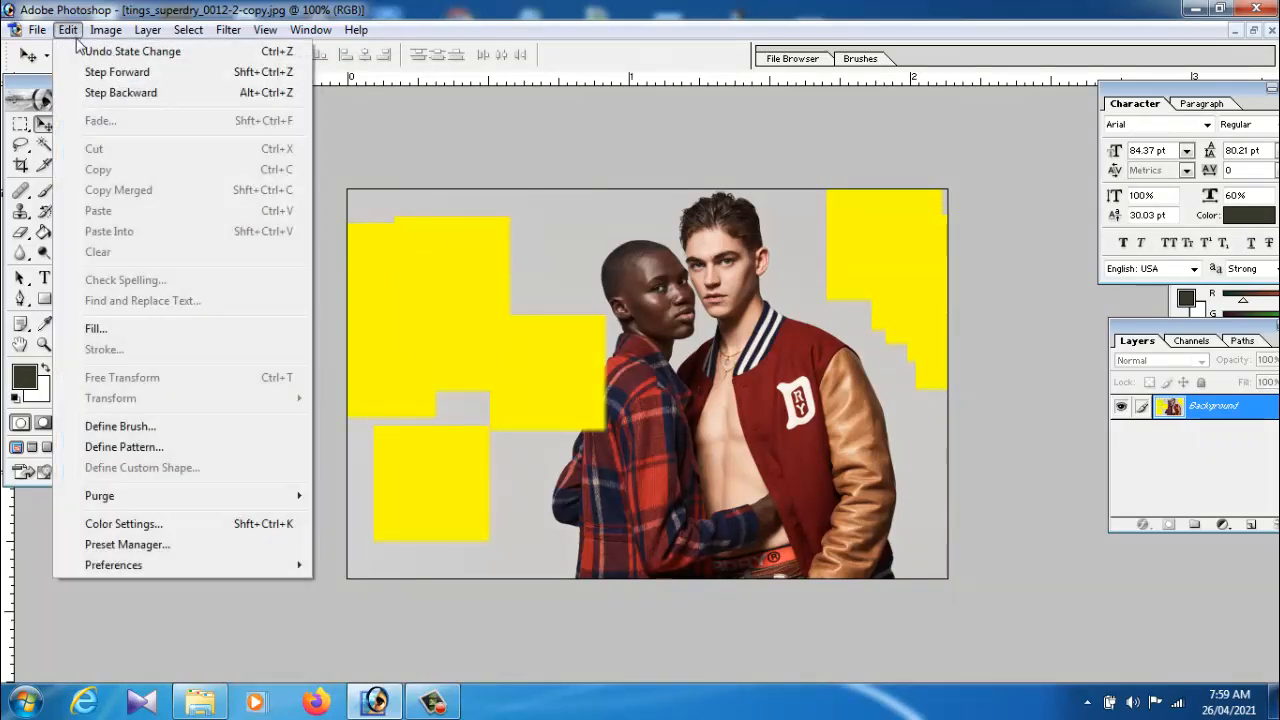
pyautogui.click(155, 94)
pyautogui.click(69, 30)
pyautogui.click(100, 93)
pyautogui.click(68, 30)
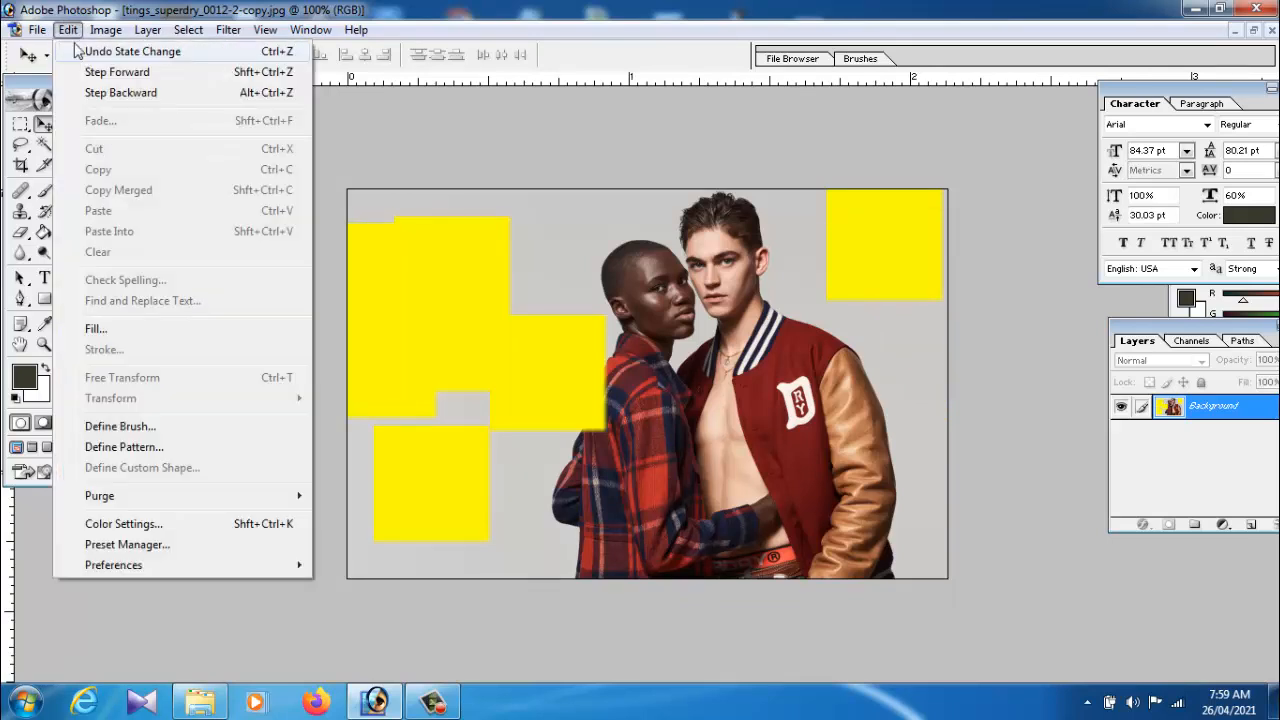
pyautogui.click(255, 98)
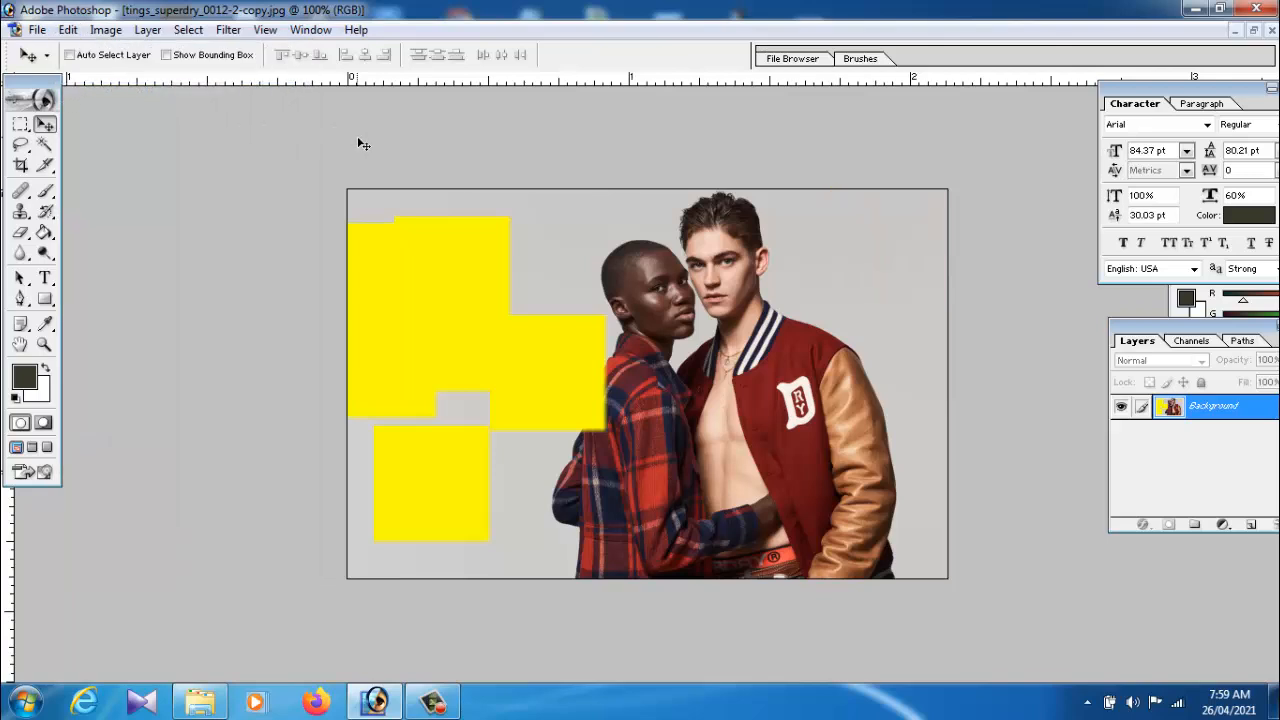
# Step: Step backward through the yellow blocks on the left side until the photo is free of brush marks
pyautogui.hotkey('ctrl', 'alt', 'z')
pyautogui.hotkey('ctrl', 'alt', 'z')
pyautogui.hotkey('ctrl', 'alt', 'z')
pyautogui.hotkey('ctrl', 'alt', 'z')
pyautogui.hotkey('ctrl', 'alt', 'z')
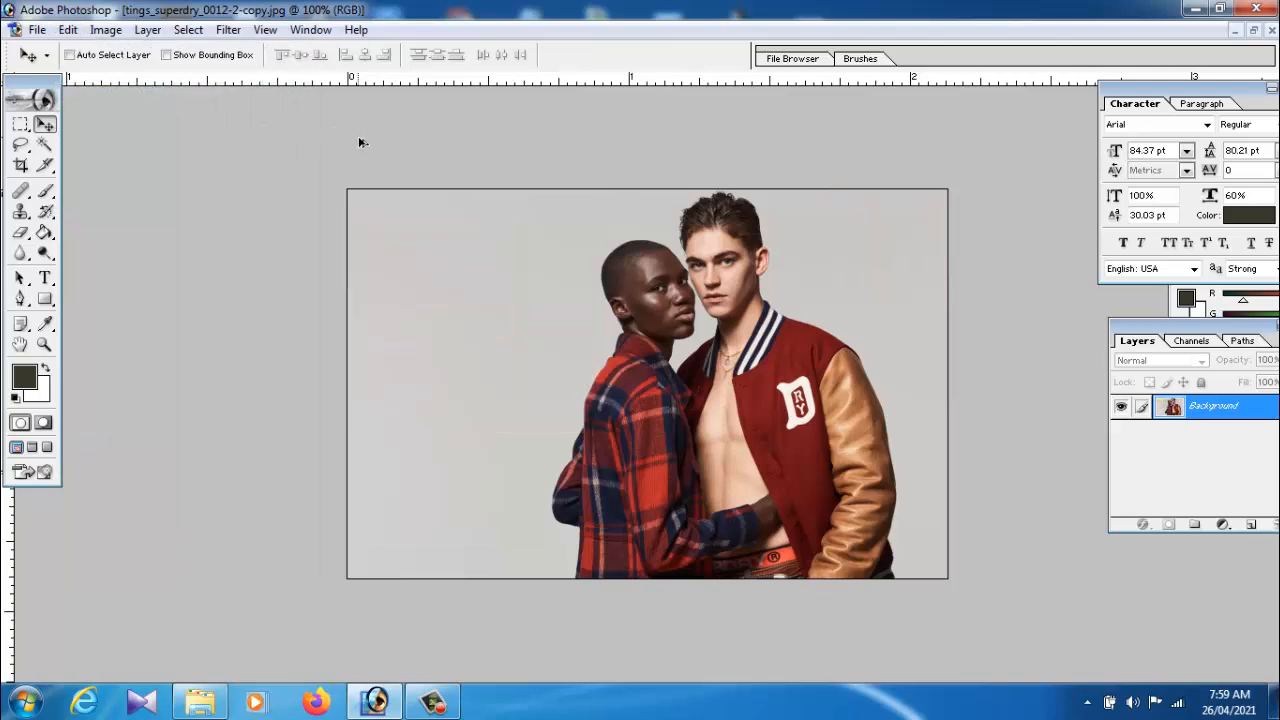
# Step: Select the grey background with the Magic Wand at tolerance 32, cut it, and step backward to restore it
pyautogui.click(44, 146)
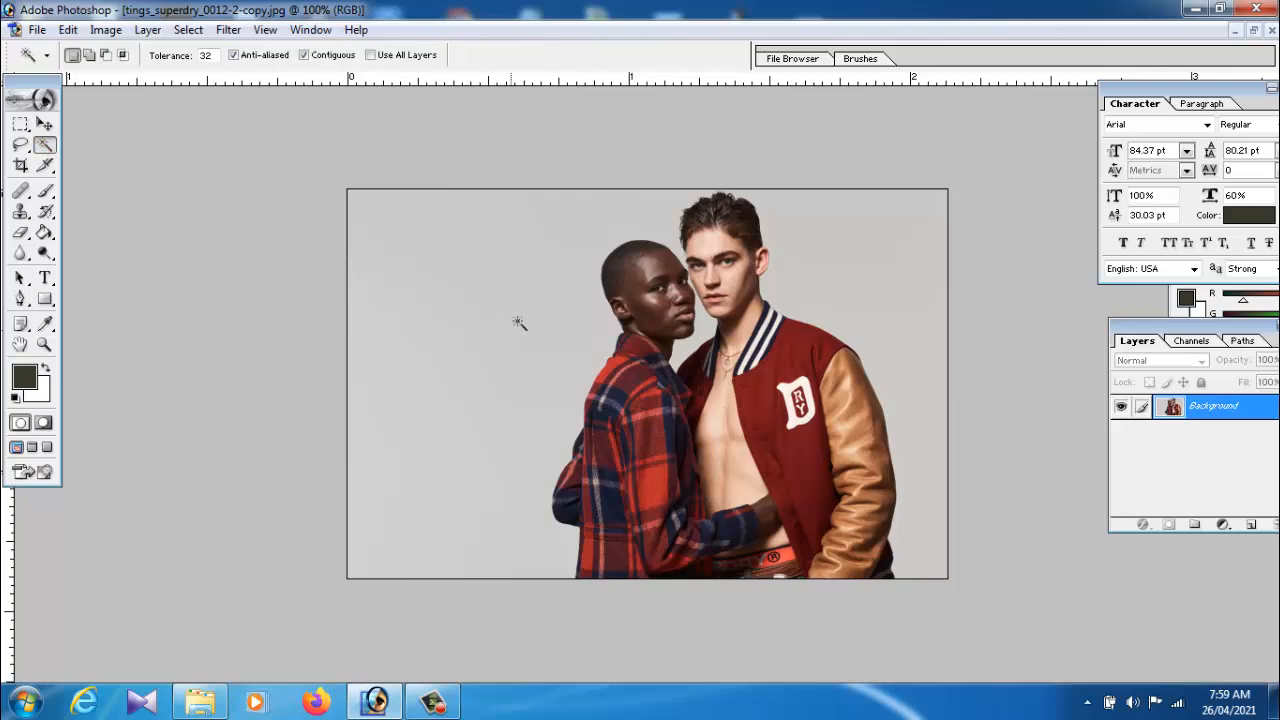
pyautogui.click(455, 320)
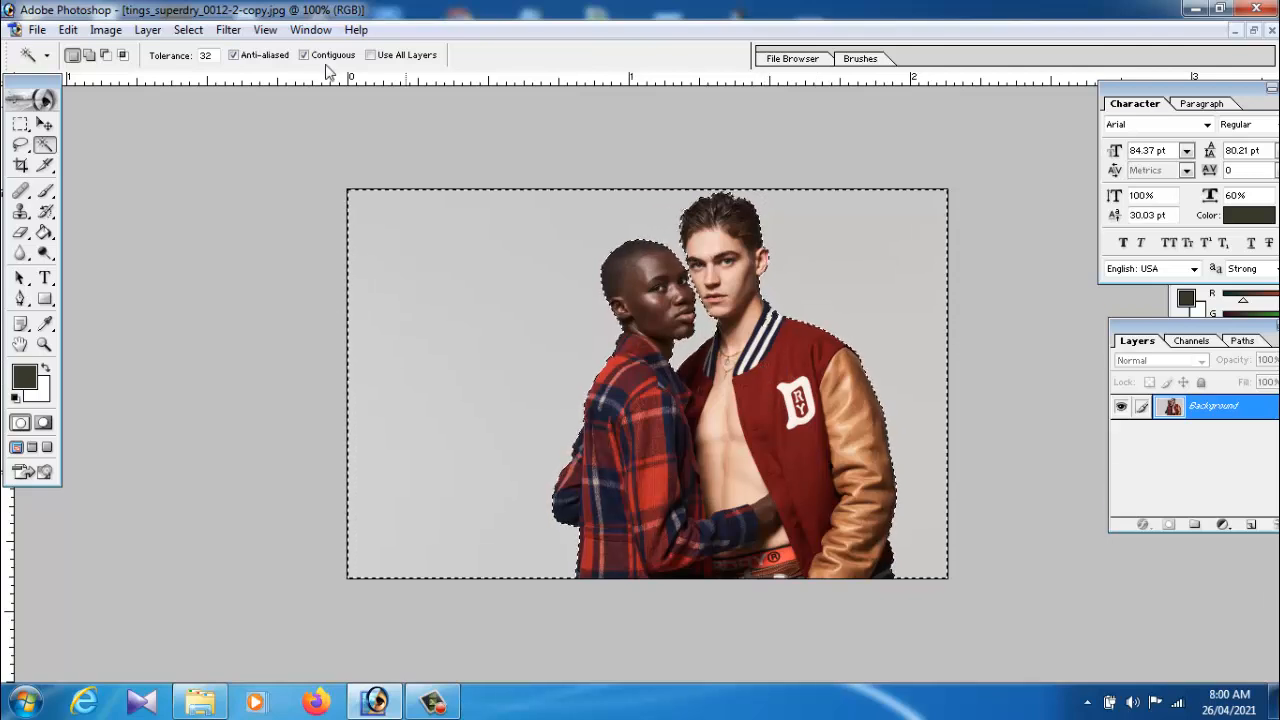
pyautogui.click(67, 29)
pyautogui.click(94, 149)
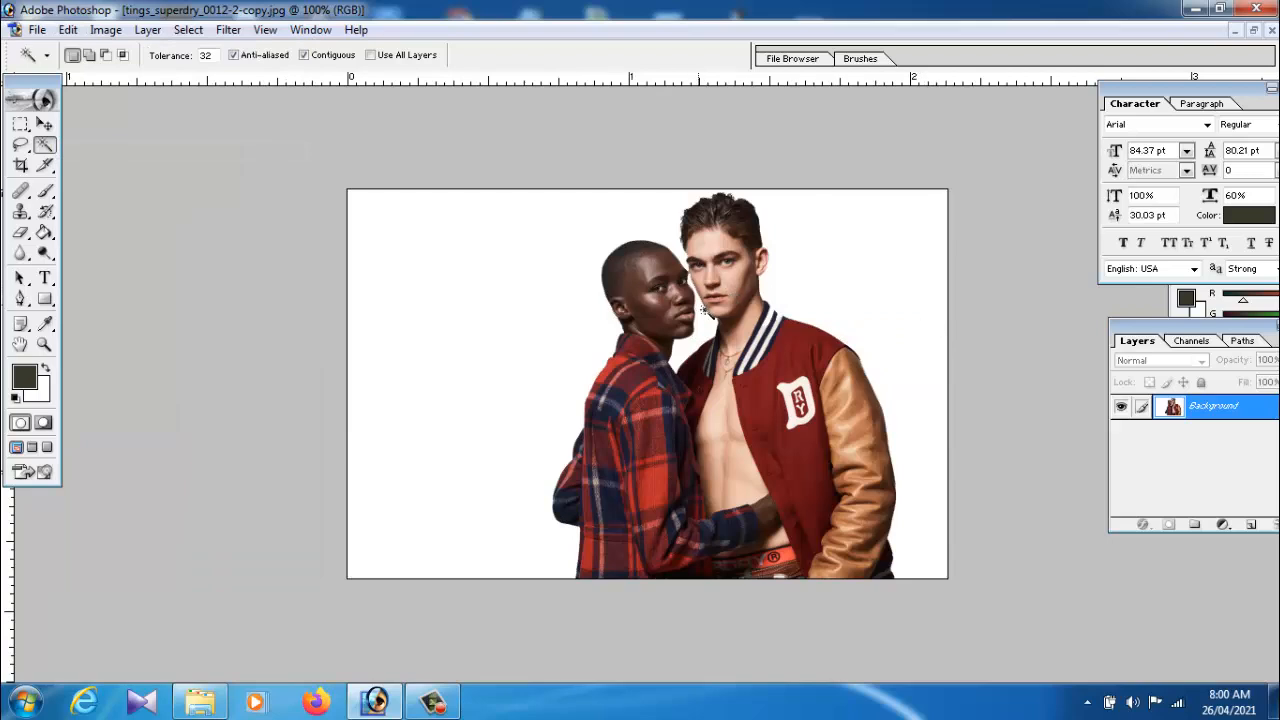
pyautogui.click(68, 30)
pyautogui.click(103, 95)
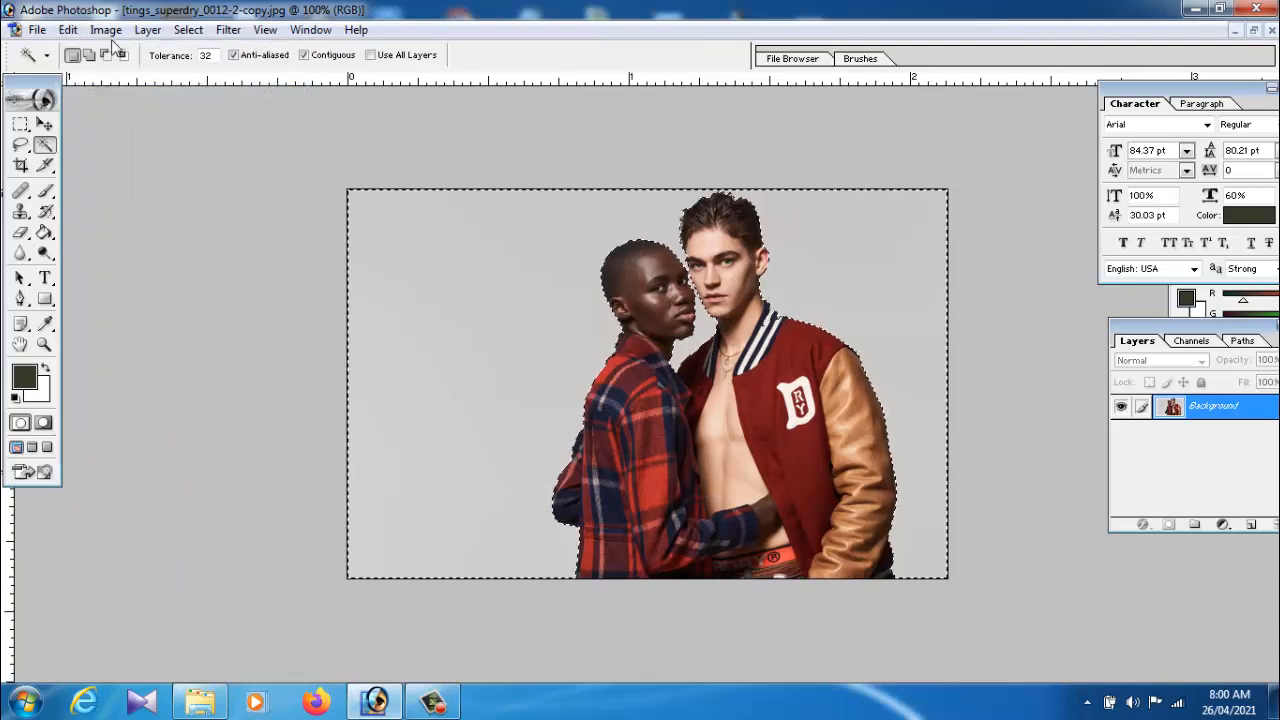
# Step: Invert the background selection to the two people and reselect the grey background with the Magic Wand
pyautogui.click(188, 30)
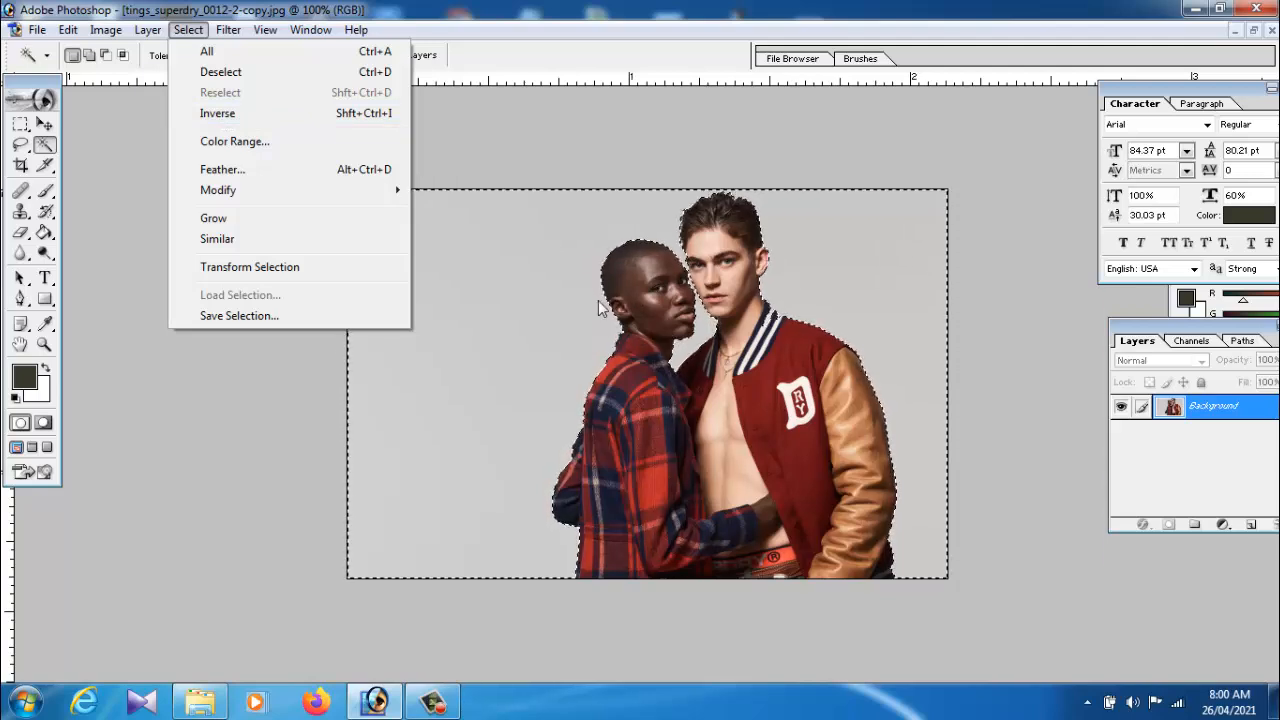
pyautogui.click(362, 116)
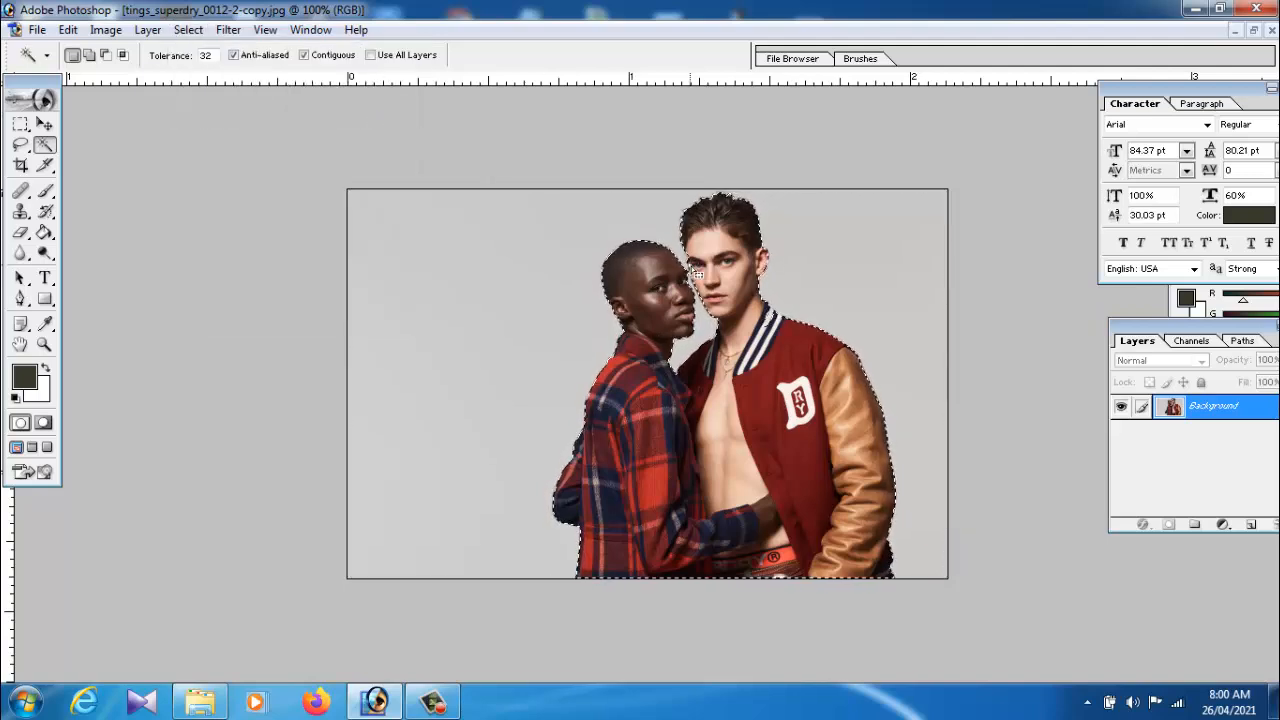
pyautogui.click(357, 318)
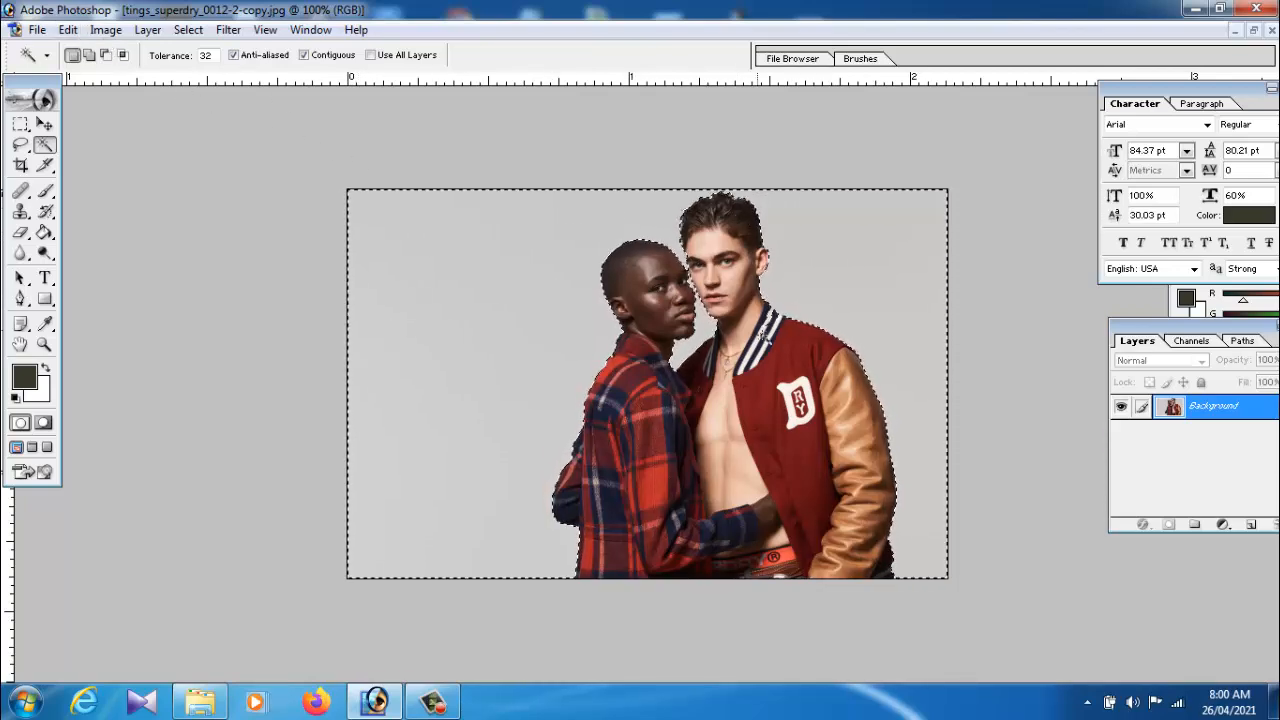
# Step: Invert the background selection to cut out the two people, and close the photo without saving its changes
pyautogui.click(188, 29)
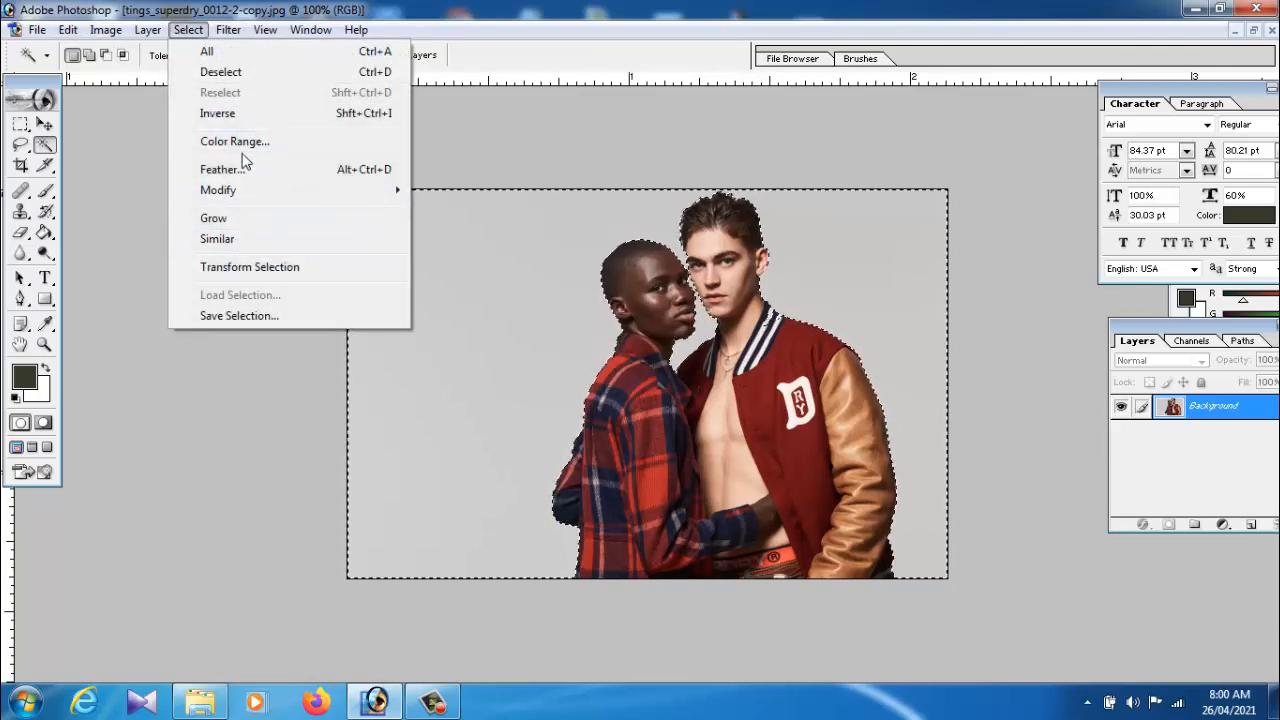
pyautogui.click(347, 117)
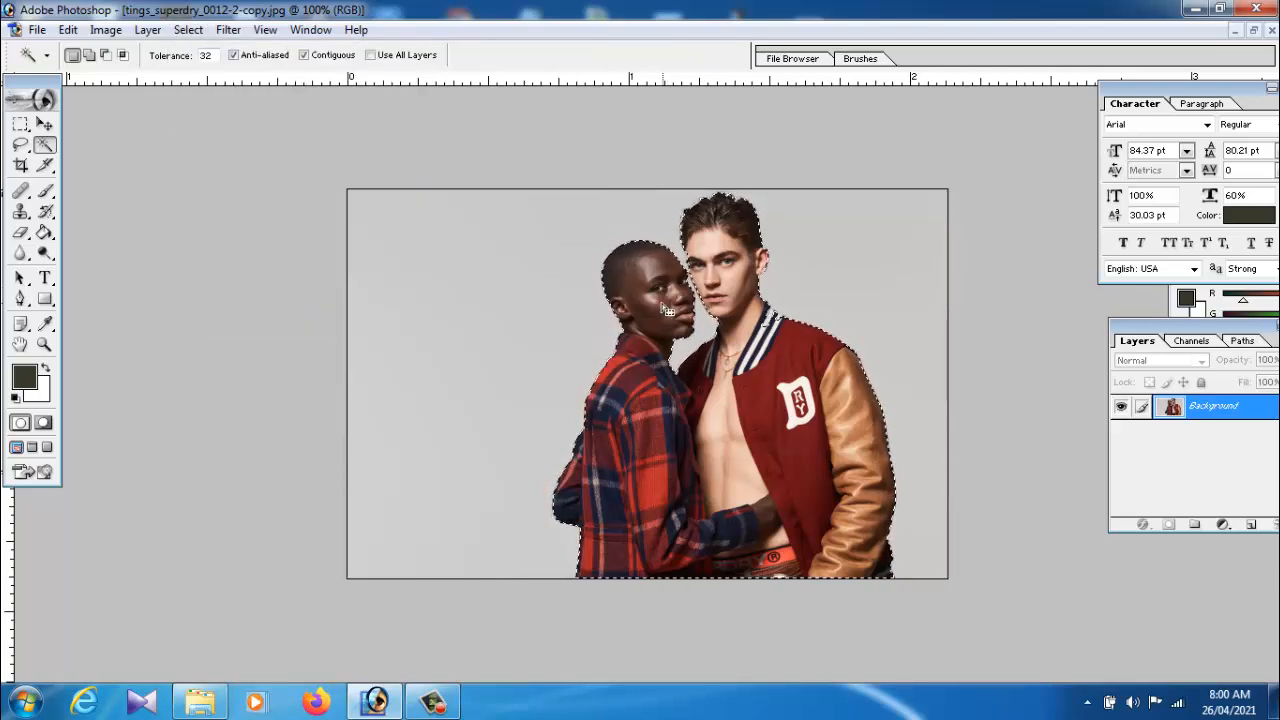
pyautogui.click(67, 29)
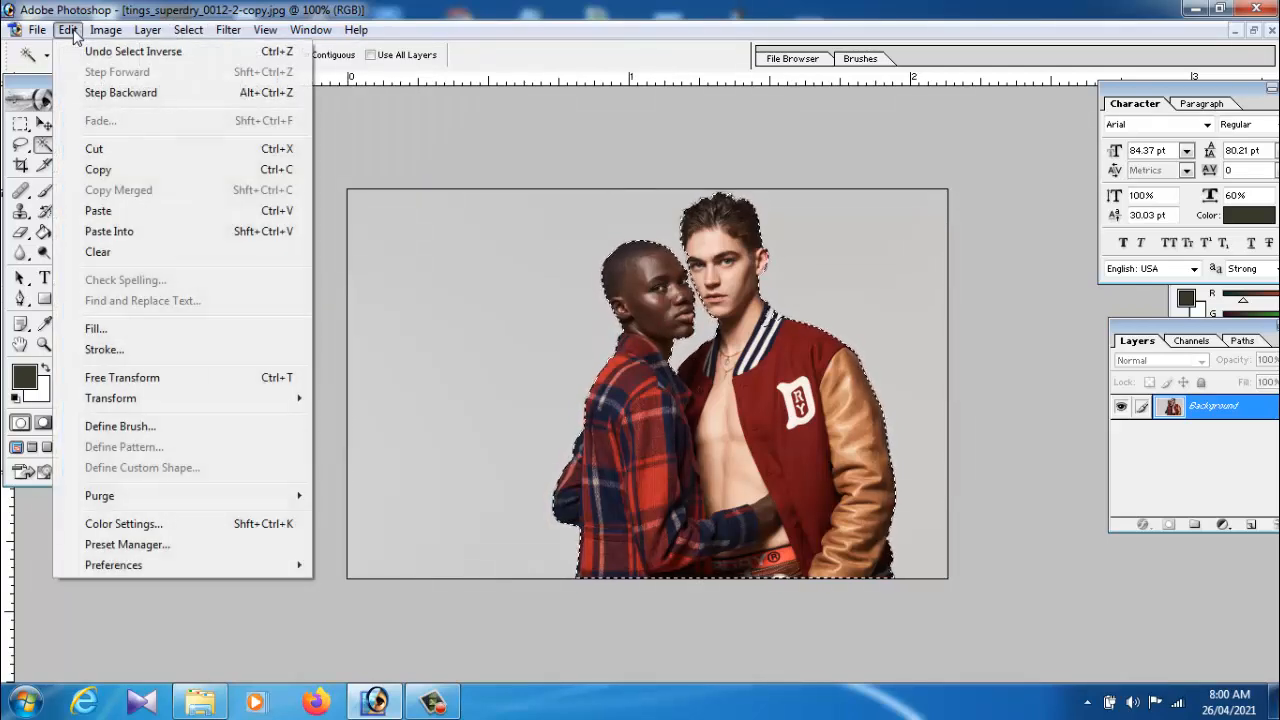
pyautogui.click(288, 154)
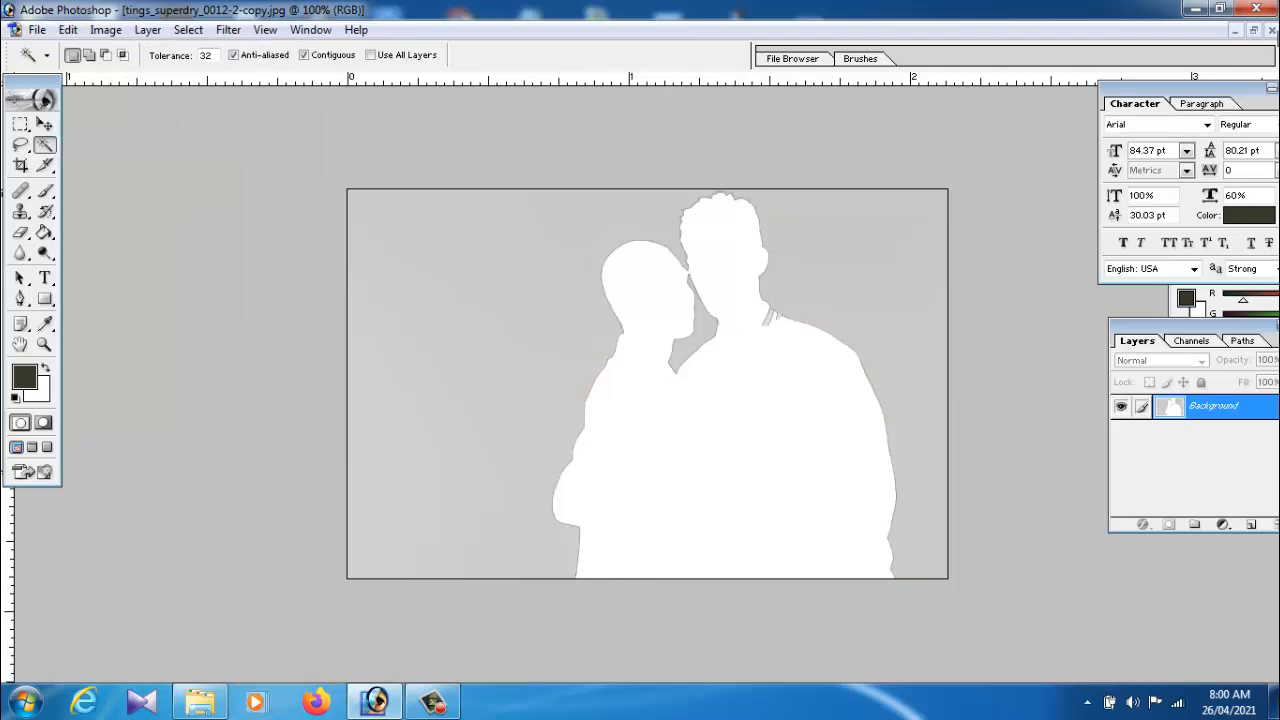
pyautogui.click(1272, 31)
pyautogui.click(646, 274)
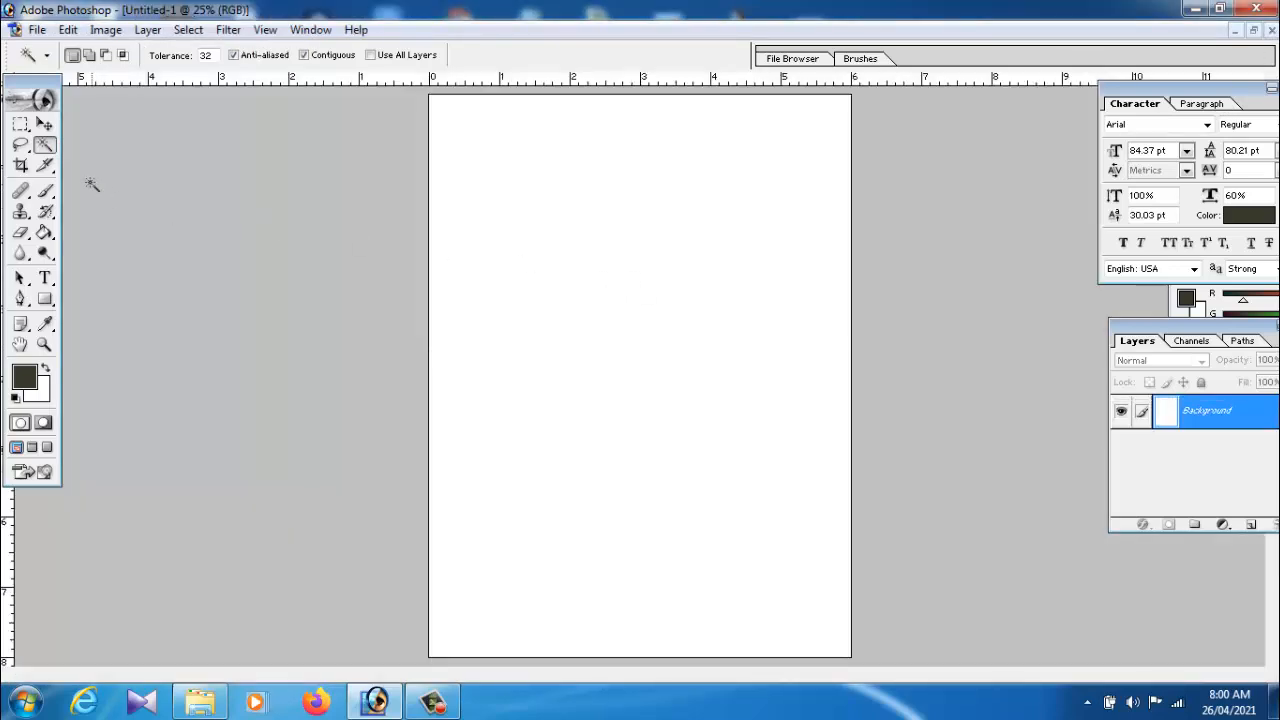
# Step: Paste the cut-out people into Untitled-1 and move them slightly down and left of the page centre
pyautogui.click(44, 124)
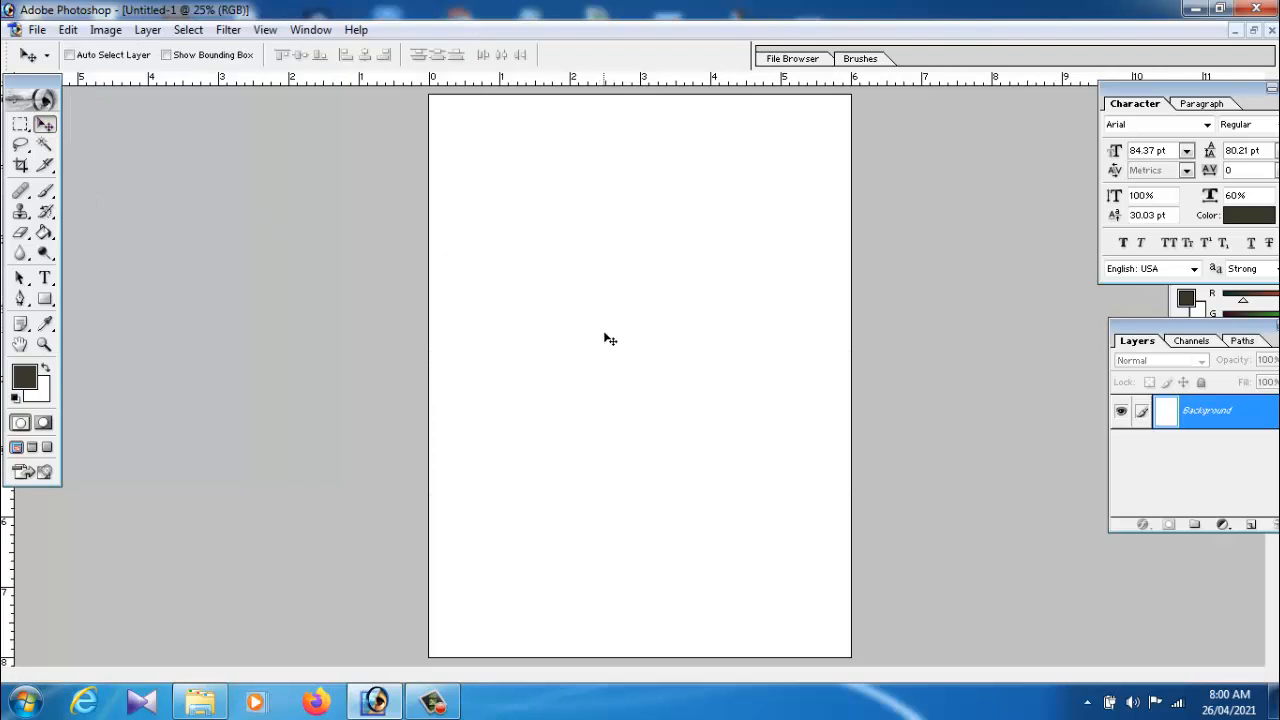
pyautogui.click(68, 30)
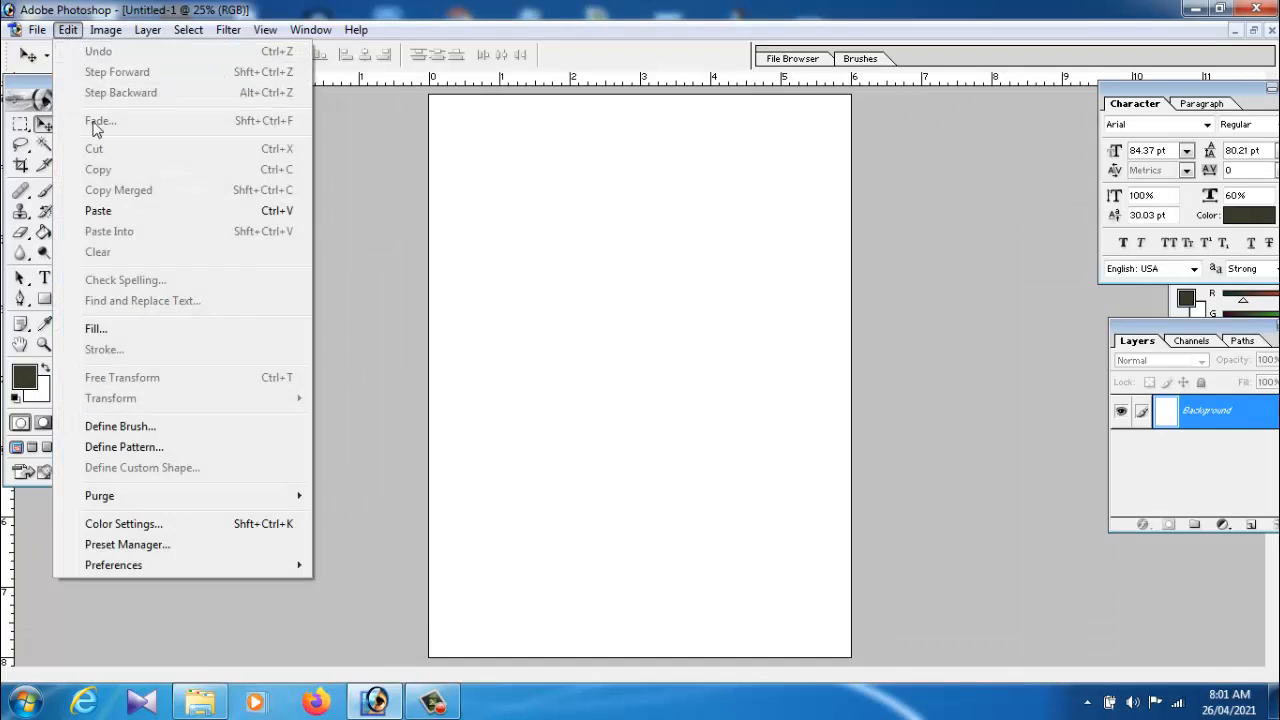
pyautogui.click(102, 215)
pyautogui.moveTo(656, 392); pyautogui.dragTo(614, 462)
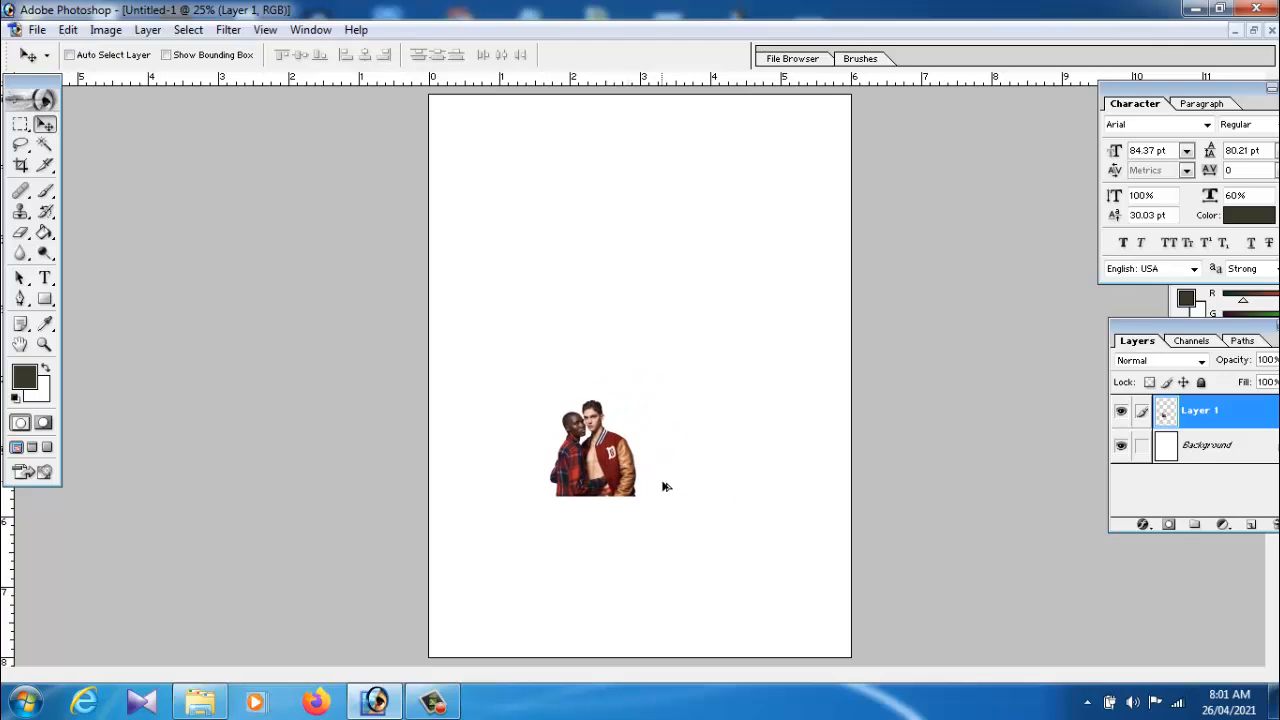
pyautogui.hotkey('ctrl', '0')
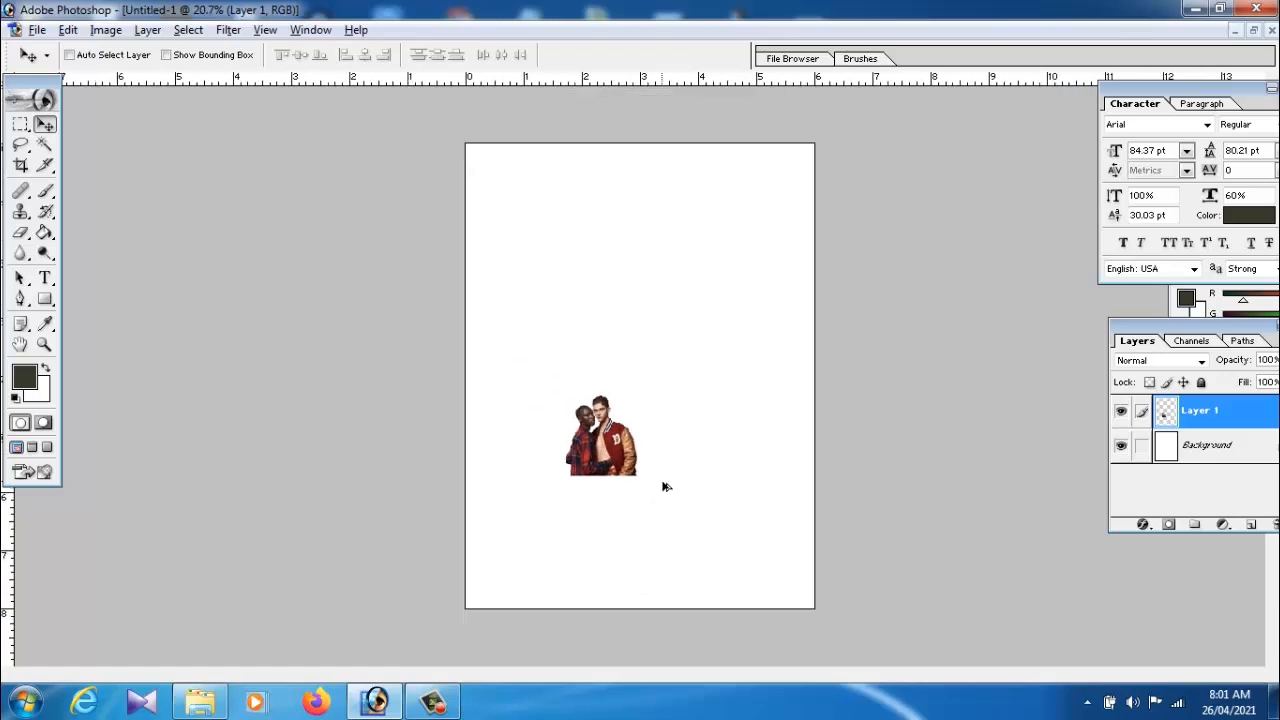
pyautogui.scroll(-3, 666, 487)
pyautogui.scroll(6, 666, 487)
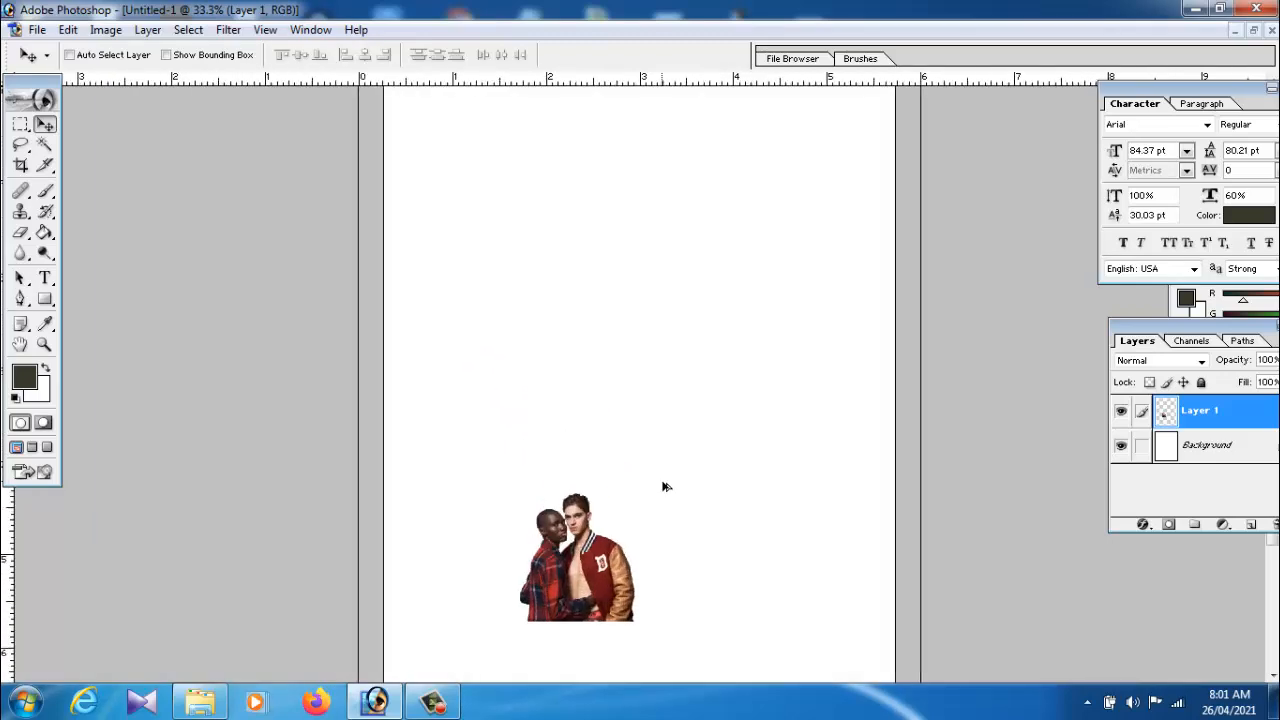
pyautogui.scroll(-5, 667, 487)
pyautogui.scroll(2, 666, 487)
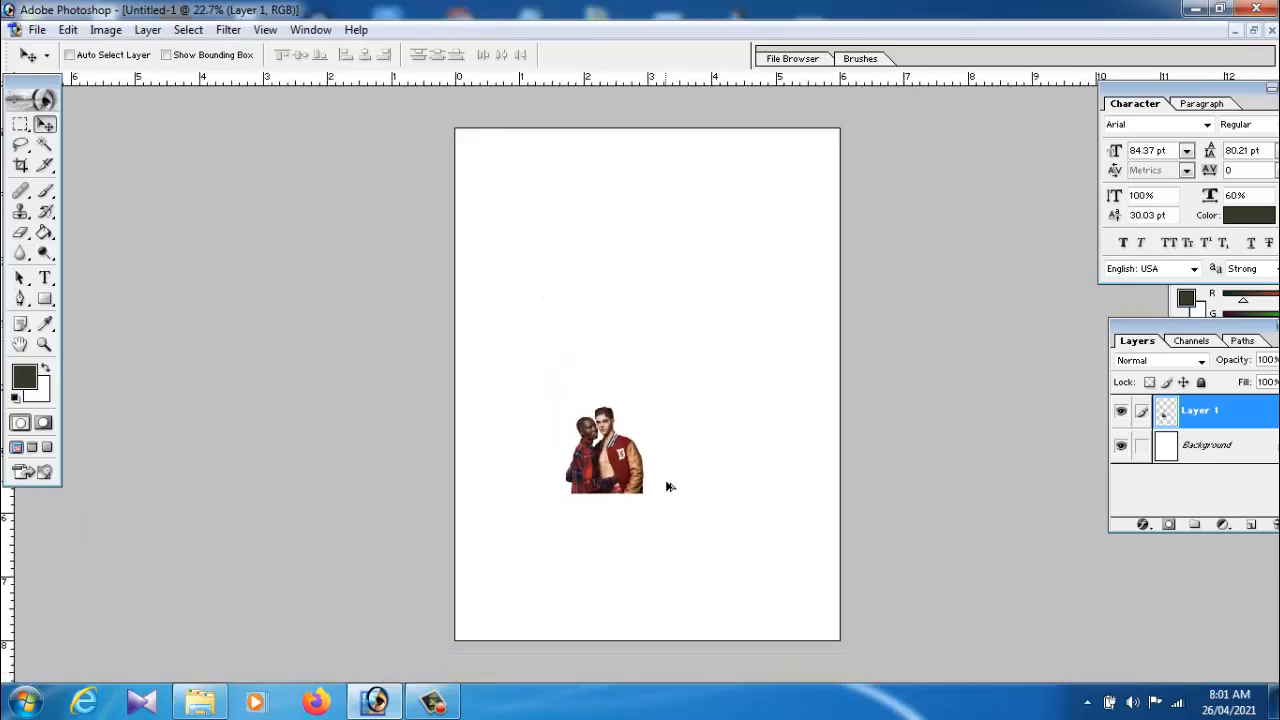
pyautogui.scroll(-1, 666, 487)
# Step: Open the "images" file from the Desktop and place its window to the right of the Untitled-1 window
pyautogui.click(36, 29)
pyautogui.click(50, 73)
pyautogui.scroll(-2, 515, 249)
pyautogui.moveTo(515, 249); pyautogui.dragTo(527, 335)
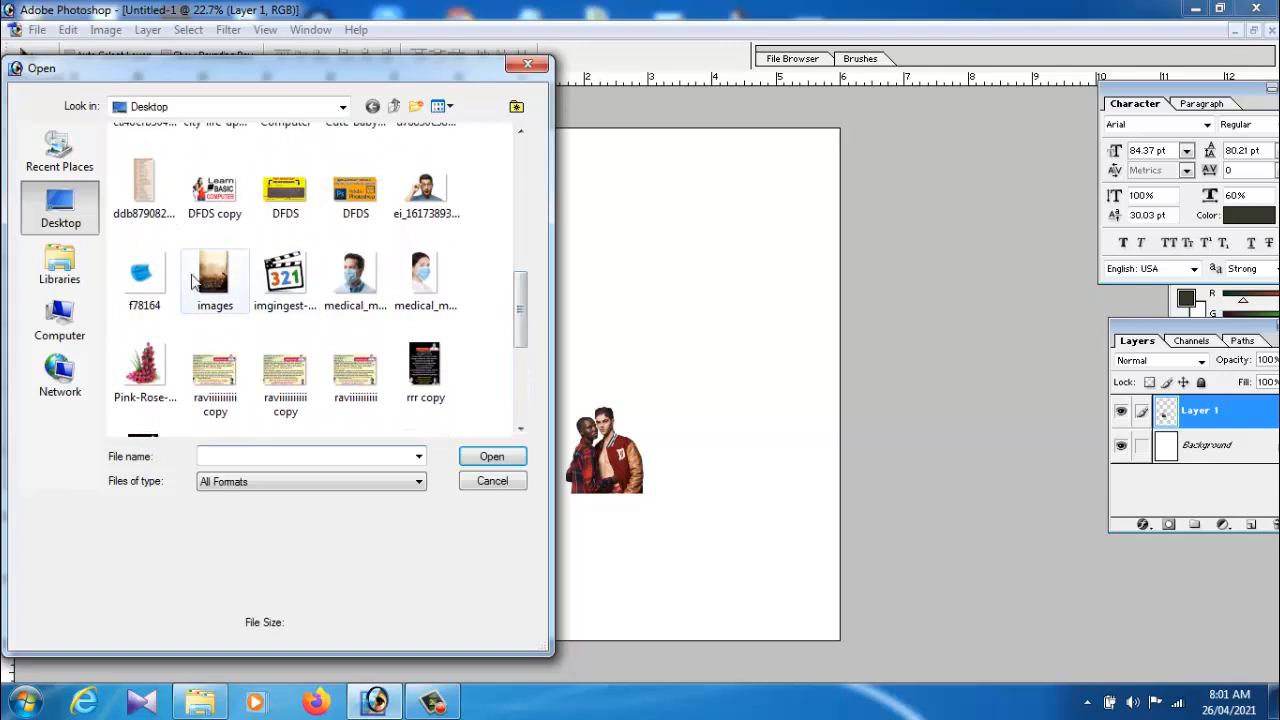
pyautogui.click(190, 272)
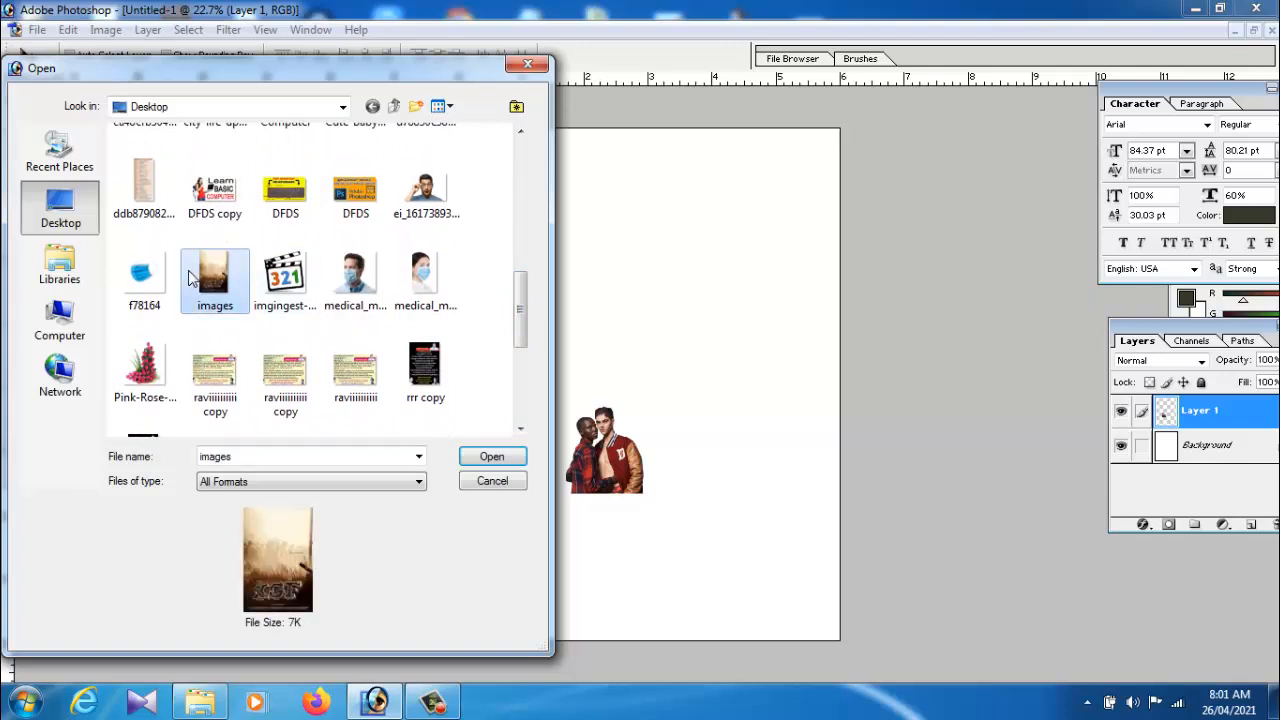
pyautogui.click(490, 458)
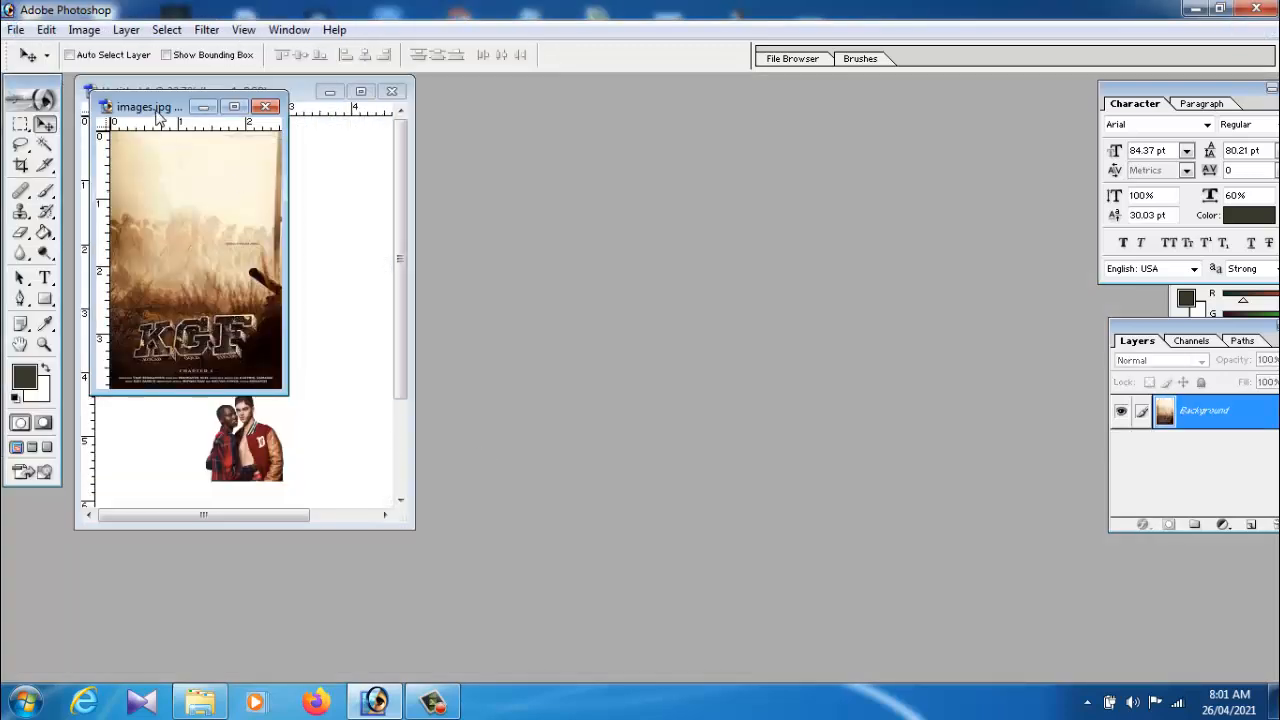
pyautogui.moveTo(155, 108); pyautogui.dragTo(647, 165)
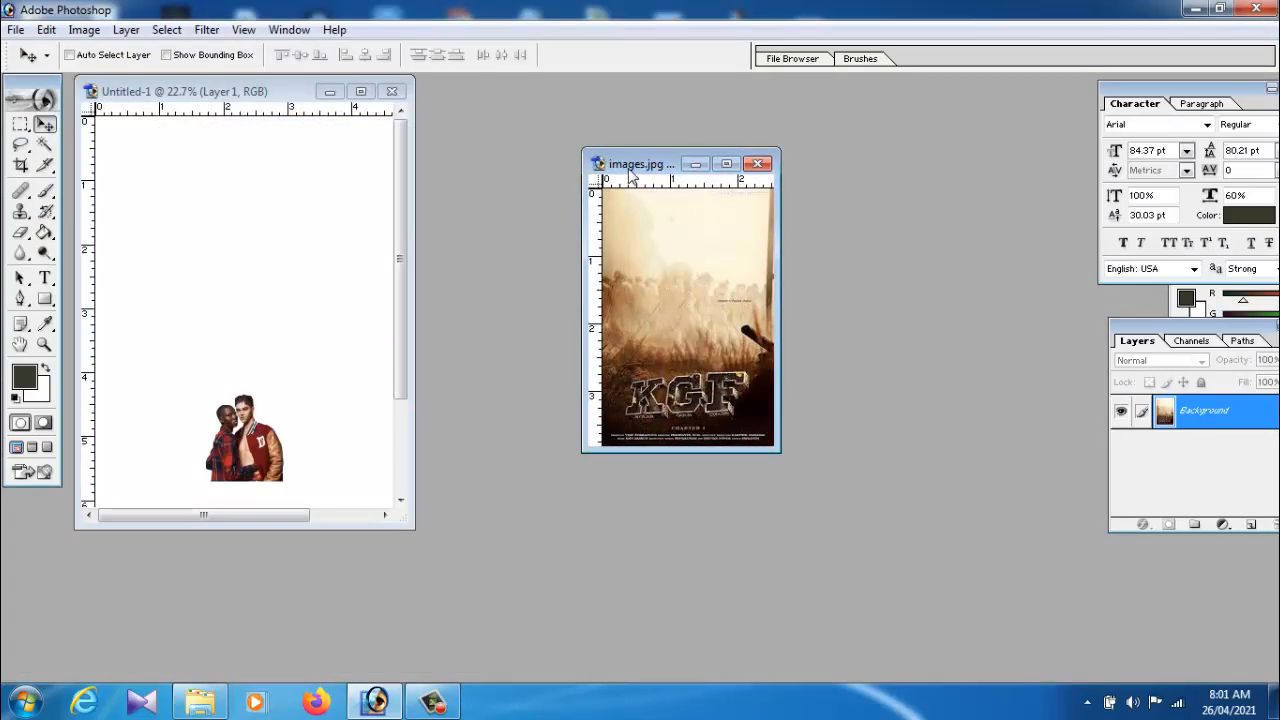
pyautogui.moveTo(631, 166); pyautogui.dragTo(690, 190)
# Step: Copy the poster from images.jpg into Untitled-1 with the Move tool and undo the placement
pyautogui.moveTo(776, 307); pyautogui.dragTo(337, 259)
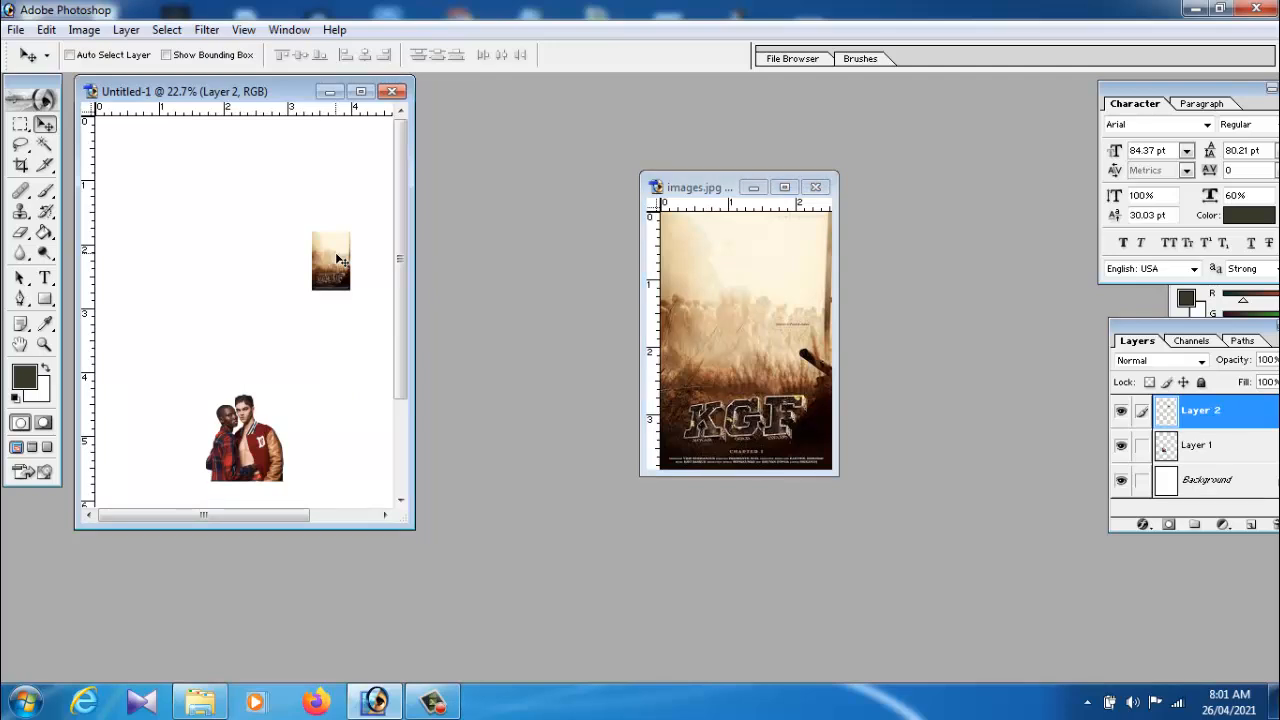
pyautogui.hotkey('ctrl', 'z')
# Step: Select the entire poster in images.jpg, cut it to the clipboard, and close the file without saving its changes
pyautogui.click(714, 286)
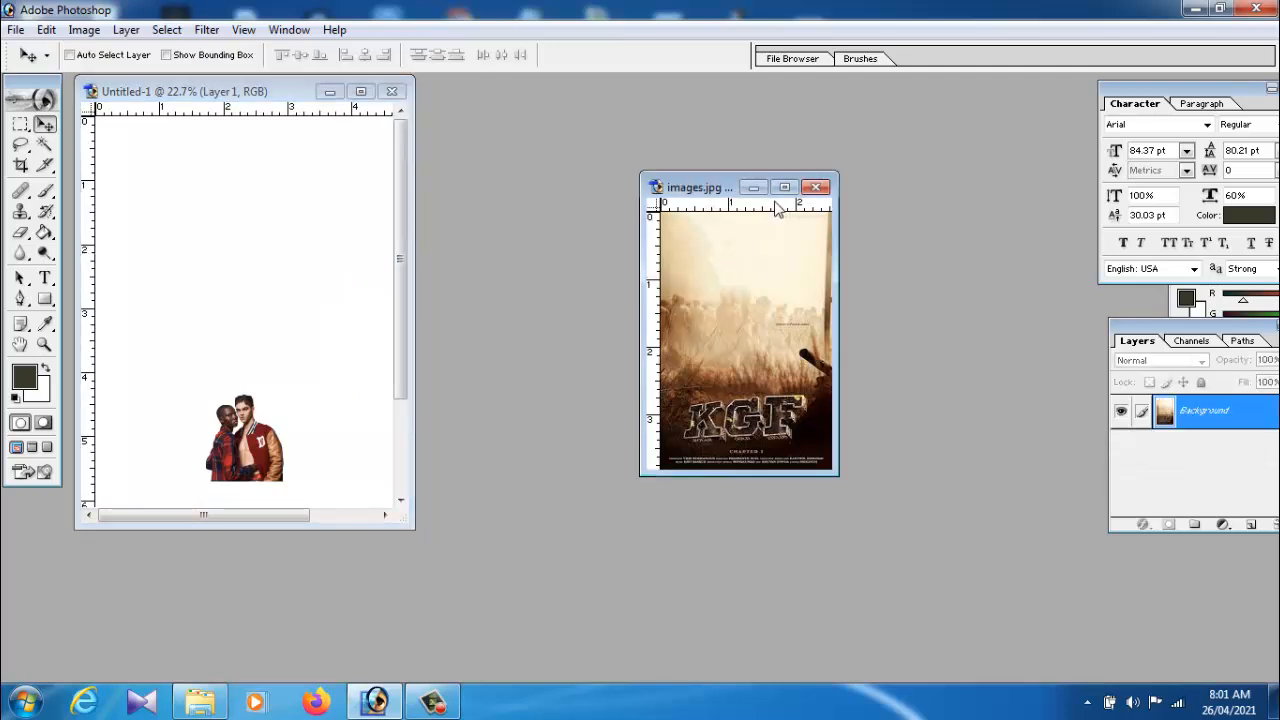
pyautogui.click(166, 30)
pyautogui.click(180, 51)
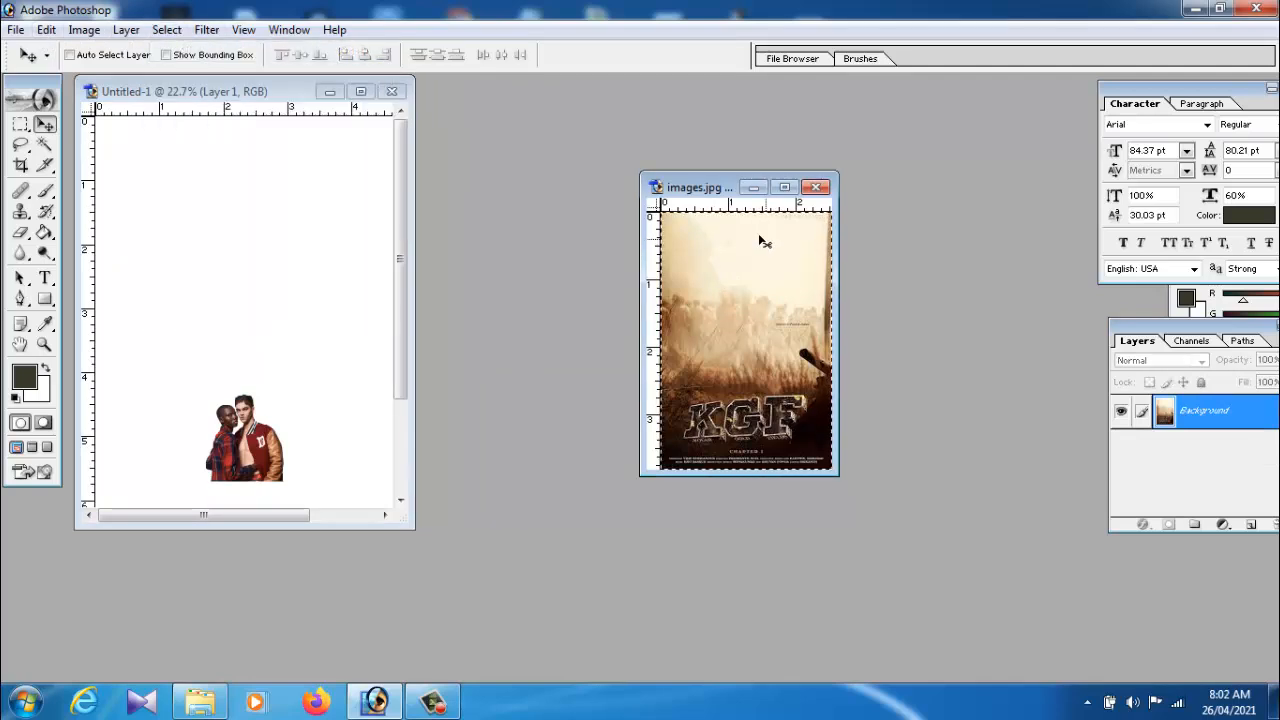
pyautogui.click(46, 30)
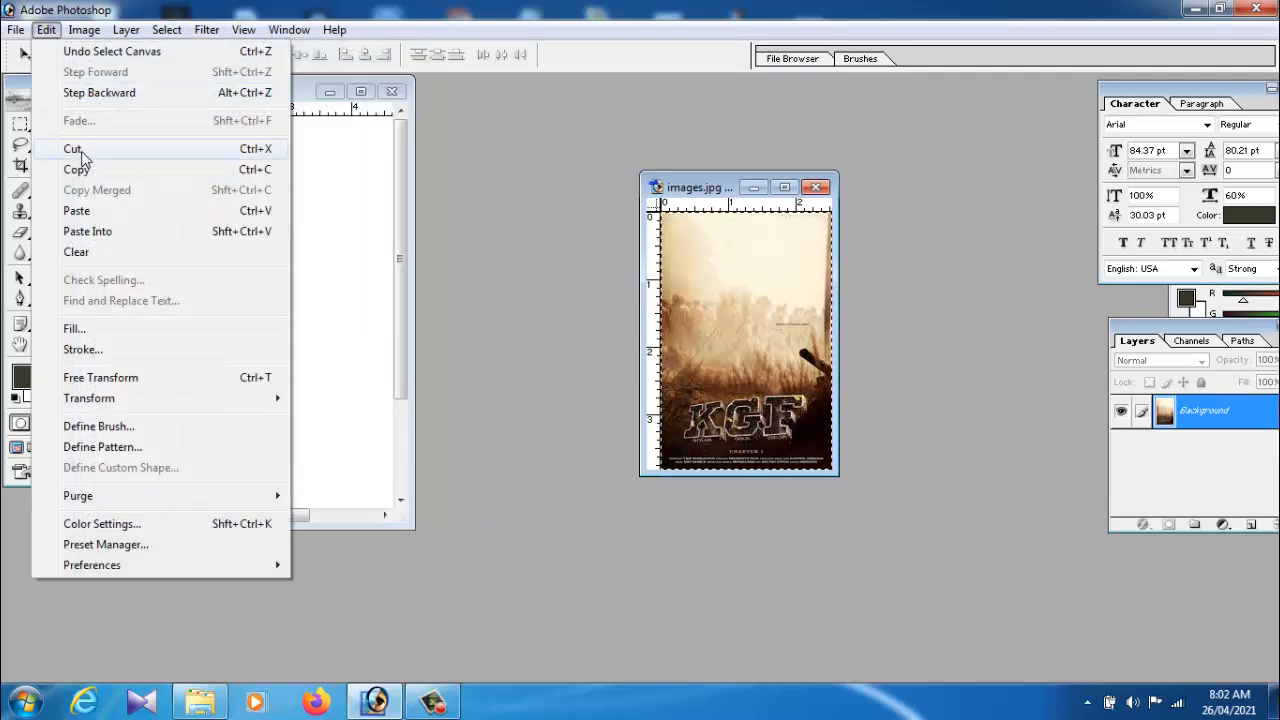
pyautogui.click(157, 149)
pyautogui.click(816, 187)
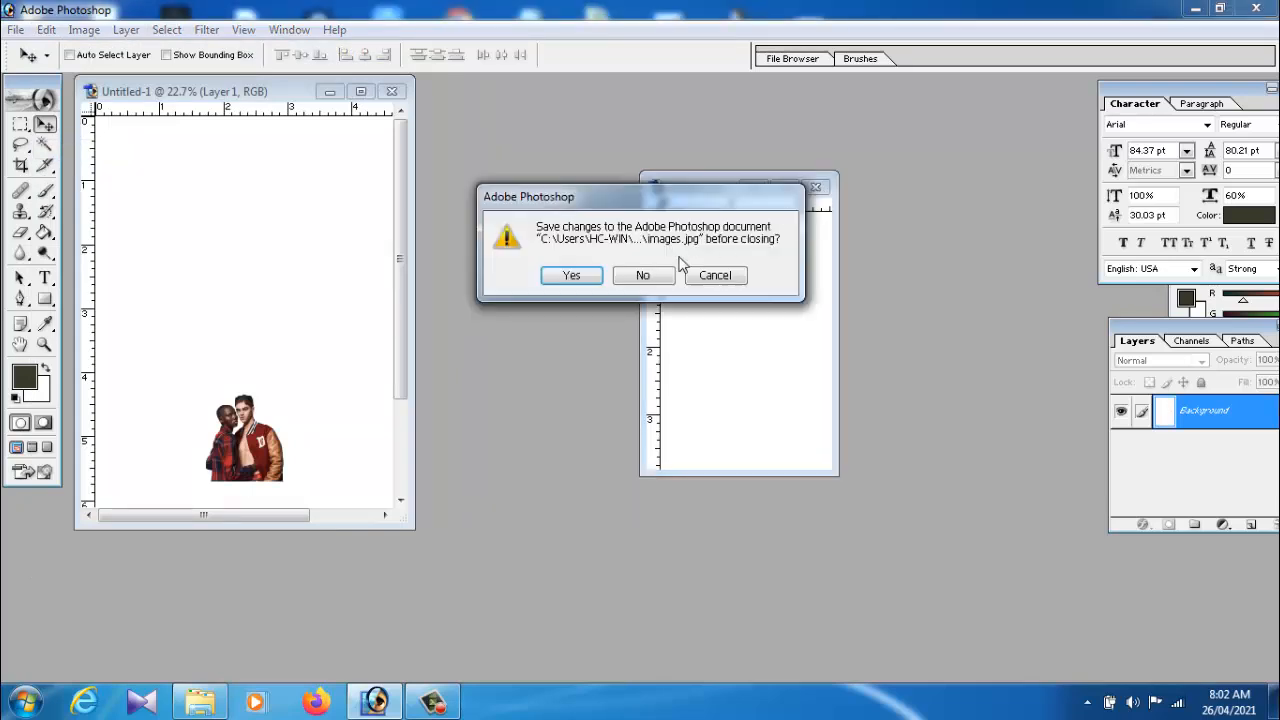
pyautogui.click(652, 277)
# Step: Maximize Untitled-1, paste the poster into it, and place it in the page's upper-left corner
pyautogui.click(361, 91)
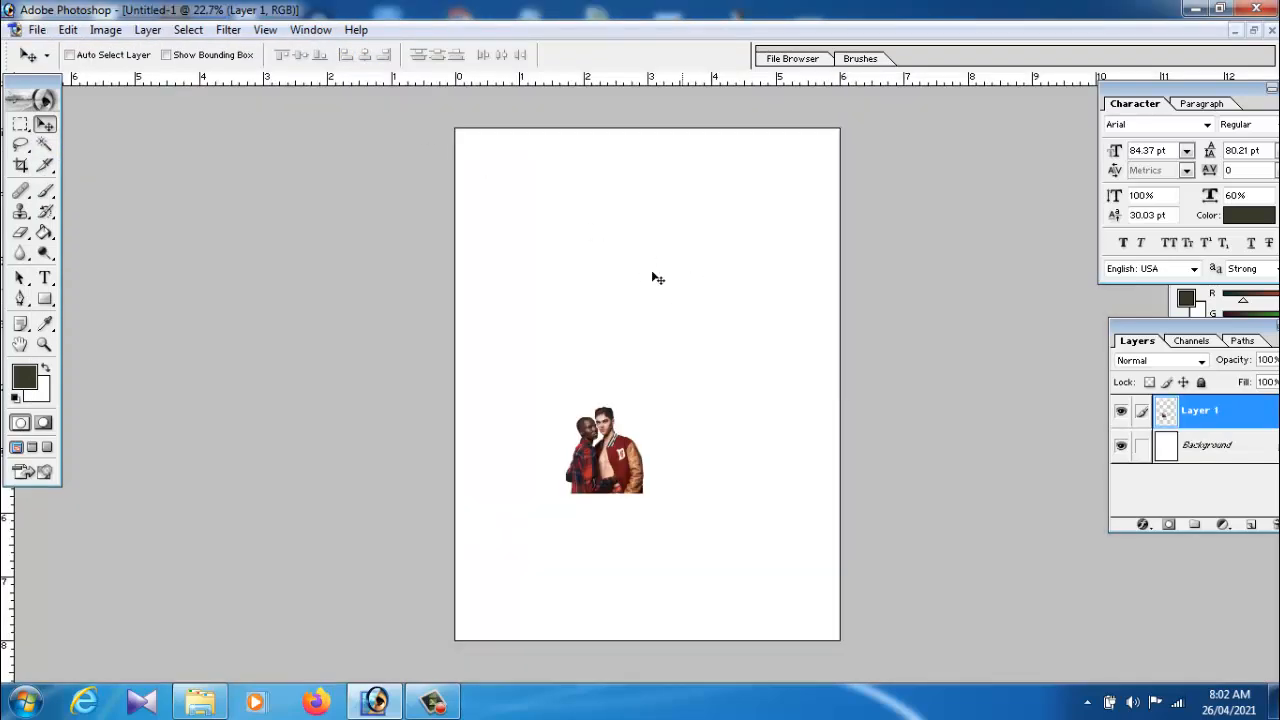
pyautogui.click(67, 30)
pyautogui.click(215, 211)
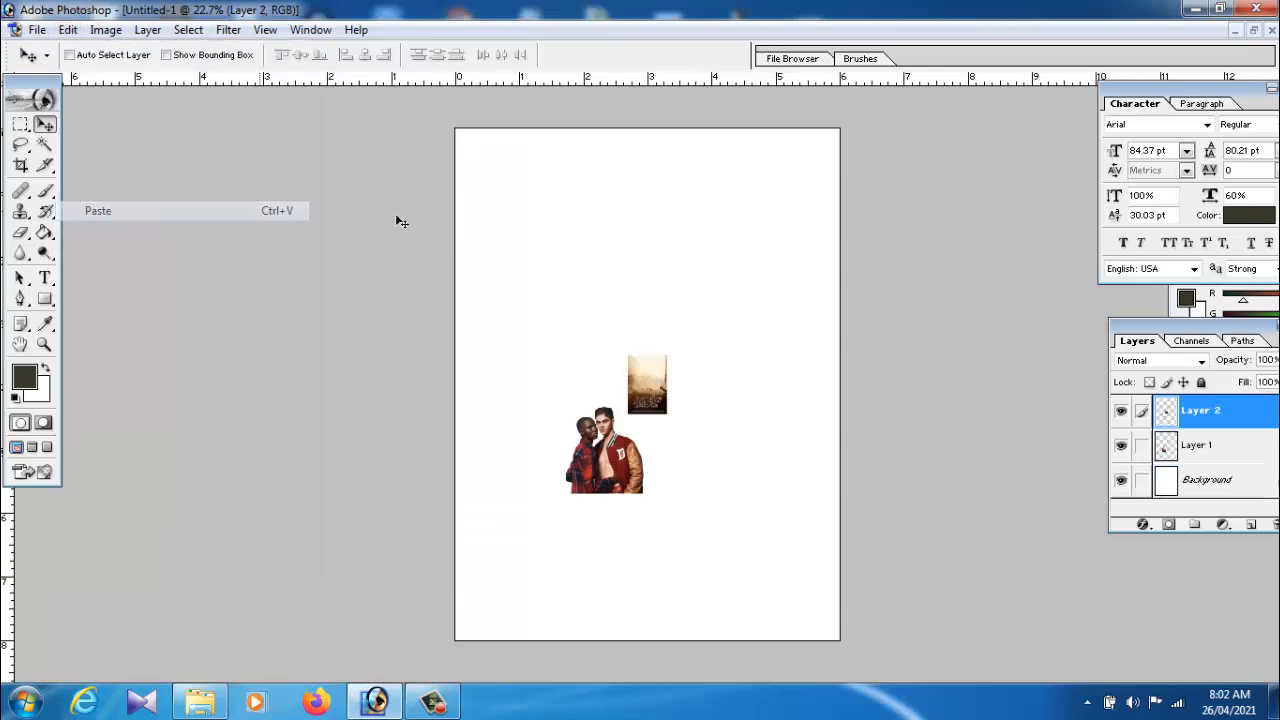
pyautogui.moveTo(648, 400); pyautogui.dragTo(474, 172)
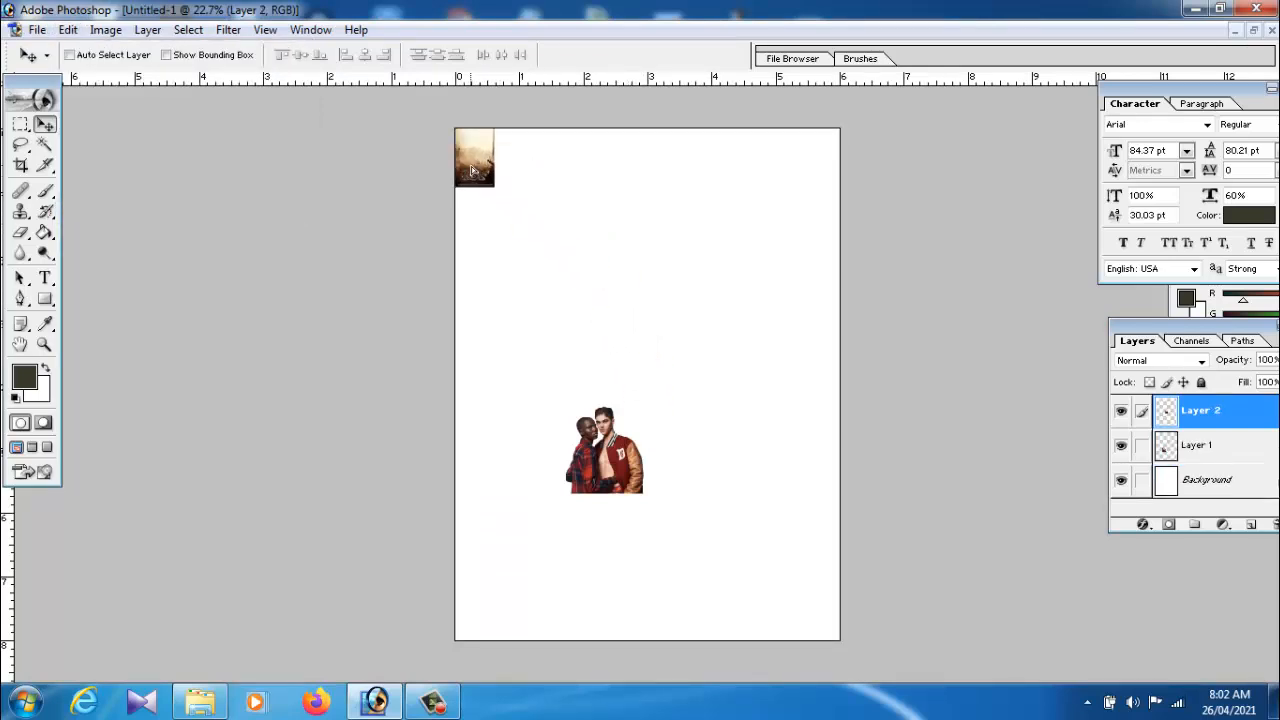
# Step: Scale the poster layer with Transform > Scale so that it covers the whole page
pyautogui.click(67, 30)
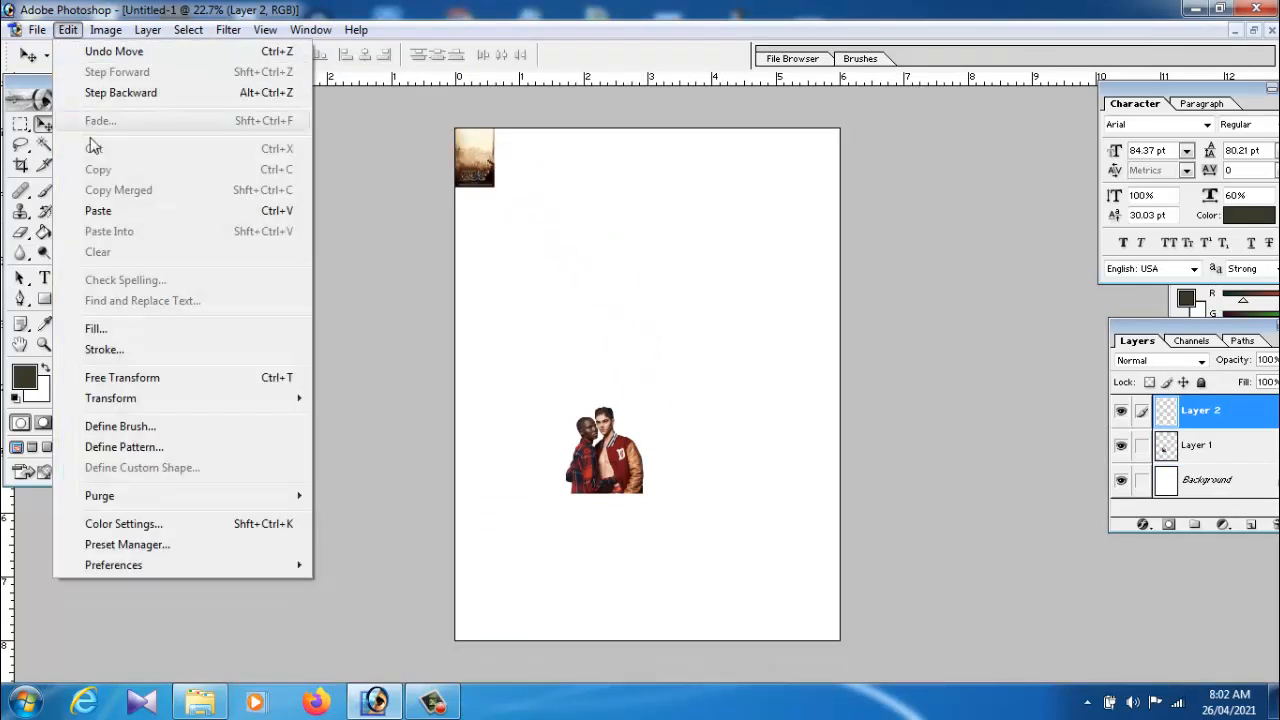
pyautogui.moveTo(147, 404)
pyautogui.click(395, 425)
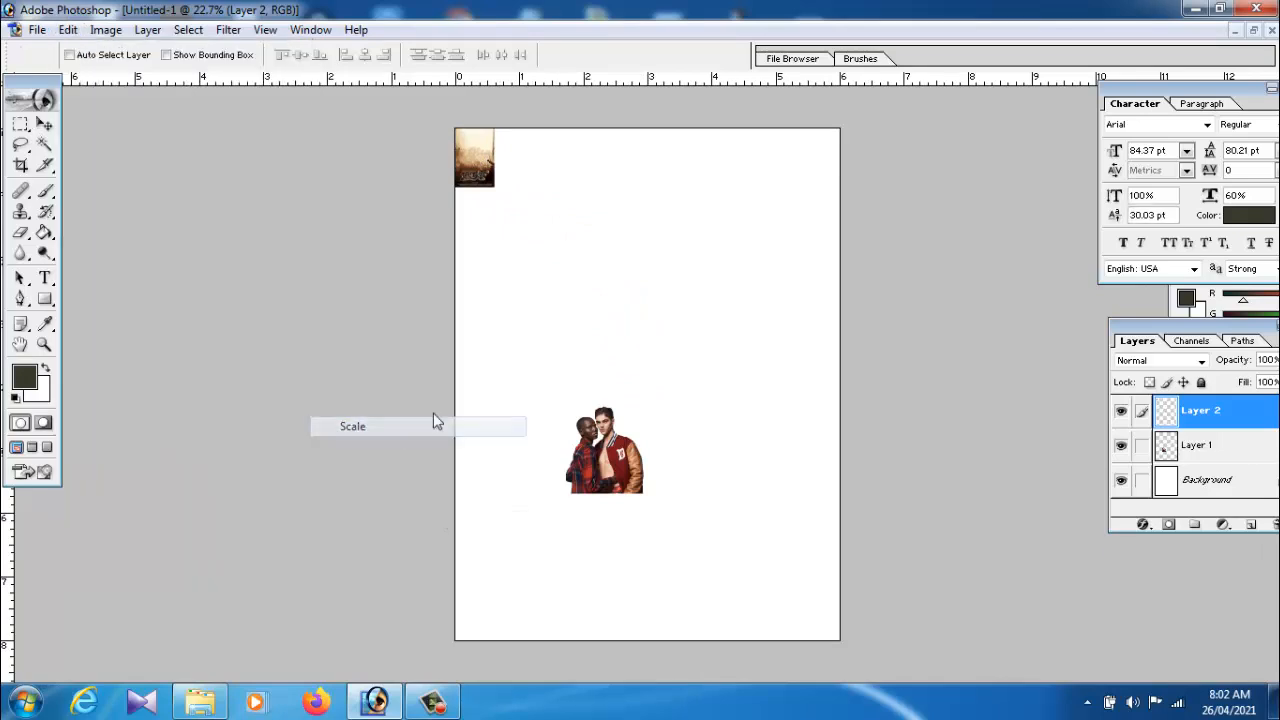
pyautogui.moveTo(502, 193); pyautogui.dragTo(996, 625)
pyautogui.moveTo(800, 548); pyautogui.dragTo(800, 474)
pyautogui.press('Return')
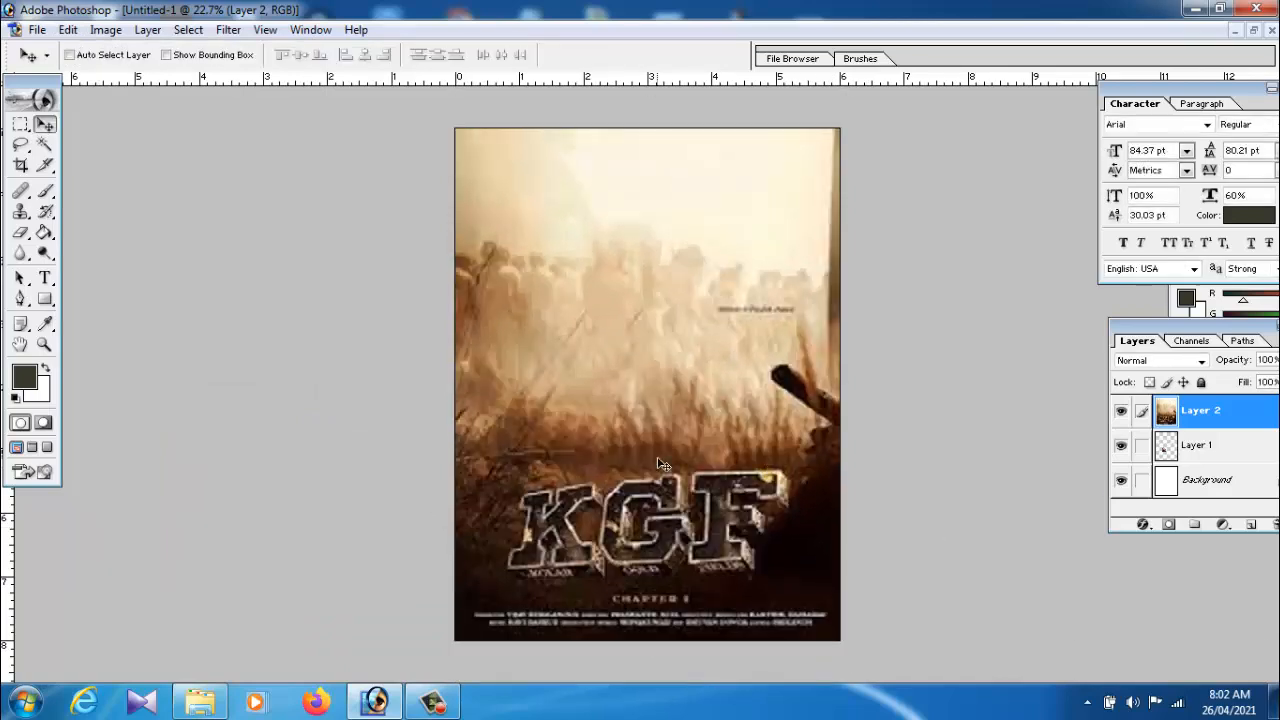
# Step: Move and enlarge the Layers palette, and reorder Layer 2 beneath Layer 1 so the people are in front of the poster
pyautogui.moveTo(1162, 319); pyautogui.dragTo(1028, 193)
pyautogui.moveTo(981, 410); pyautogui.dragTo(980, 522)
pyautogui.click(1078, 318)
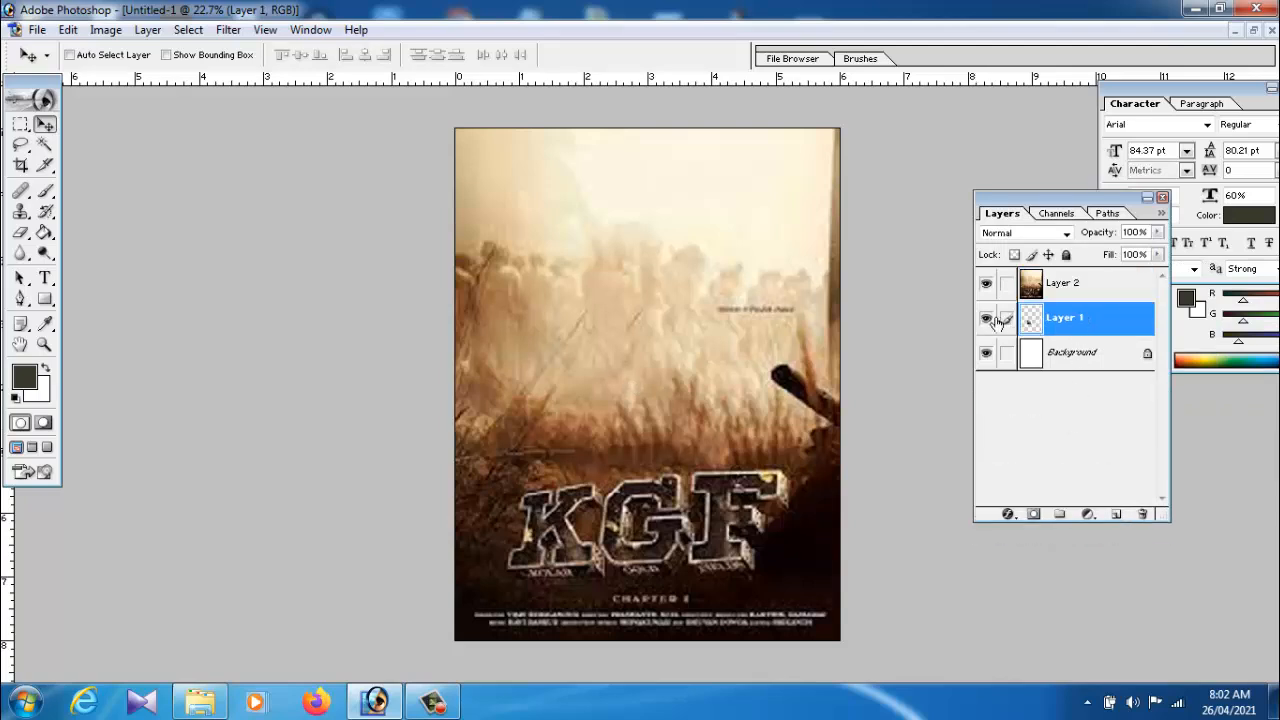
pyautogui.click(1082, 287)
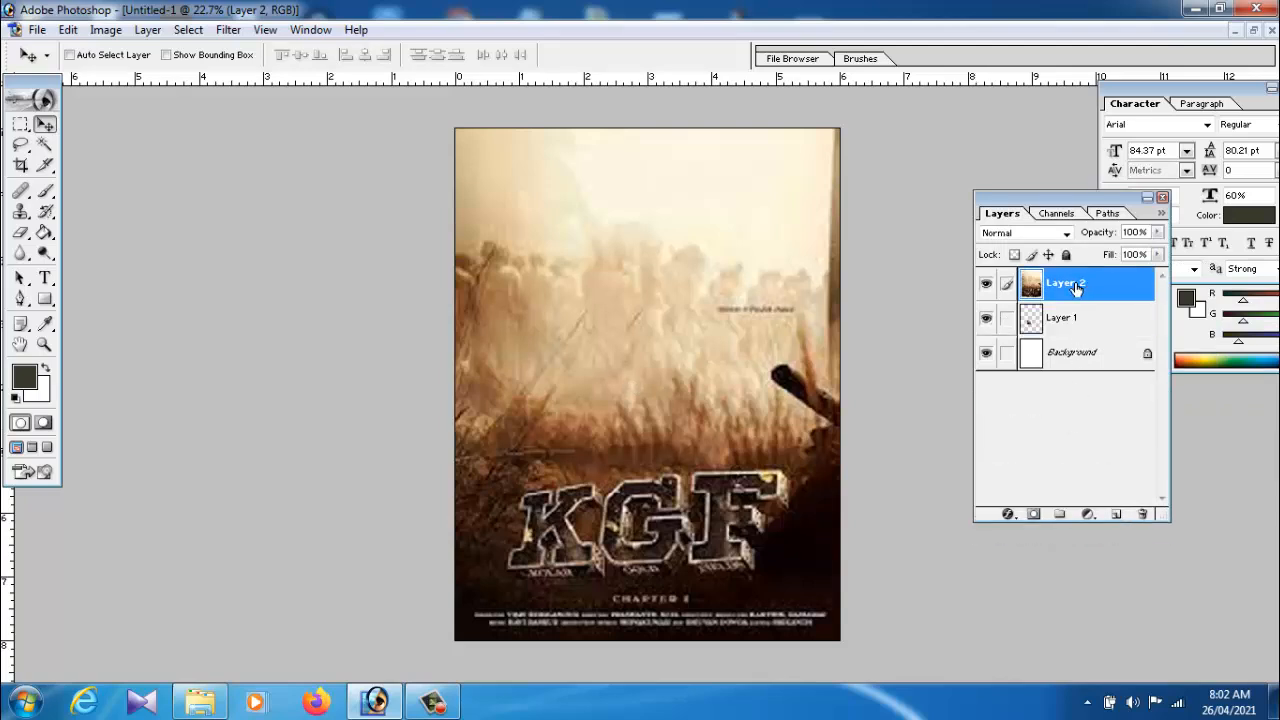
pyautogui.moveTo(1075, 288); pyautogui.dragTo(1080, 343)
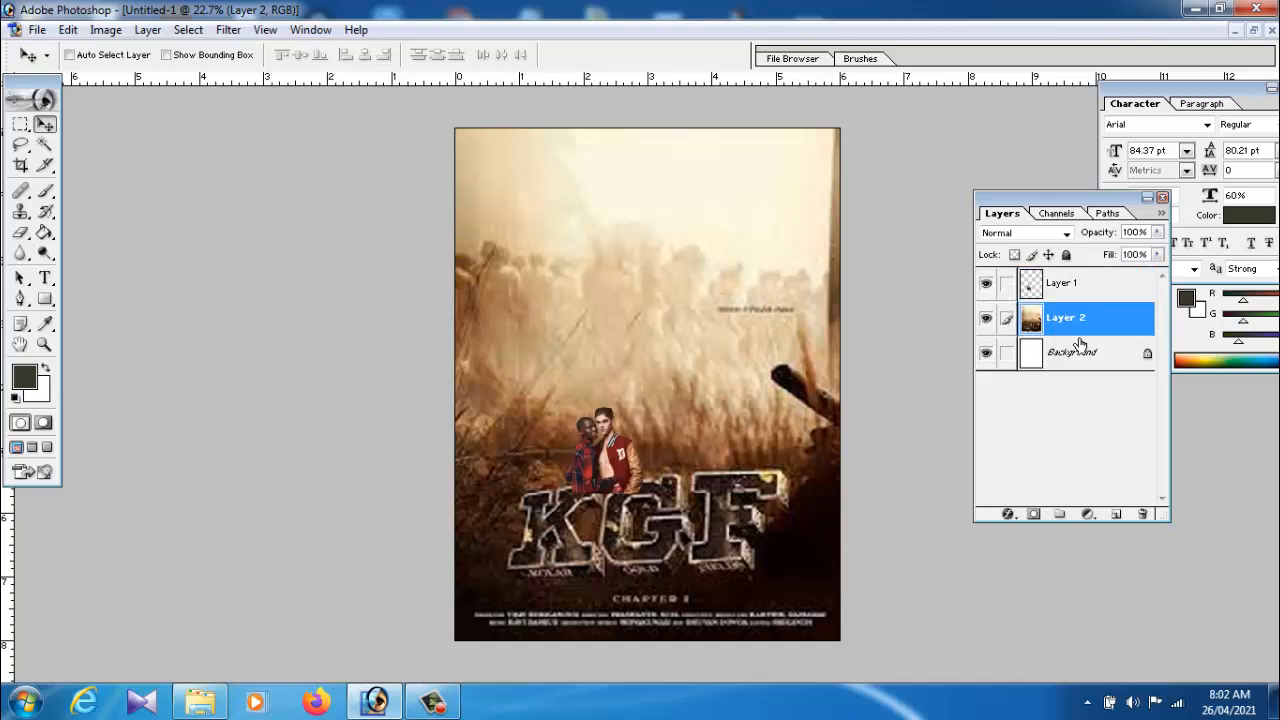
# Step: Select the layer of the two people on the canvas and shift them slightly left and up, above the KGF title
pyautogui.rightClick(615, 456)
pyautogui.click(634, 460)
pyautogui.moveTo(620, 459); pyautogui.dragTo(586, 449)
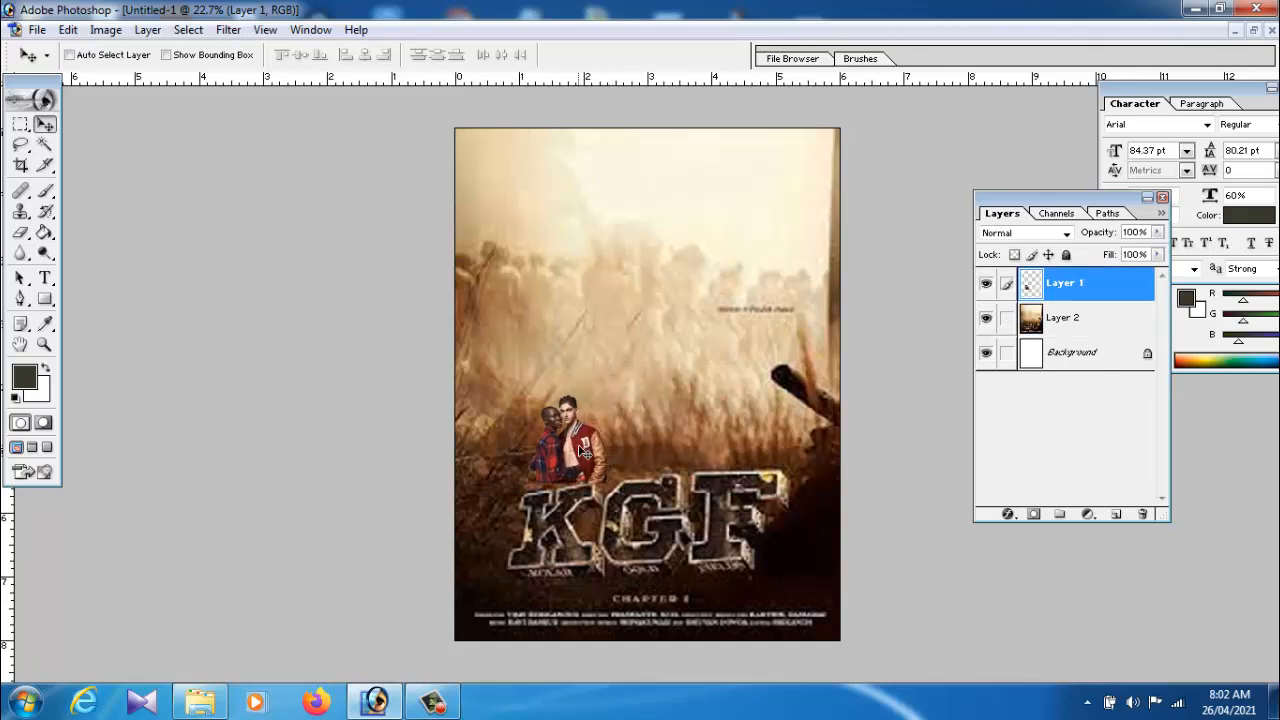
# Step: Scale the two people proportionally to about 362% and position them centred above the KGF title
pyautogui.click(67, 29)
pyautogui.moveTo(155, 405)
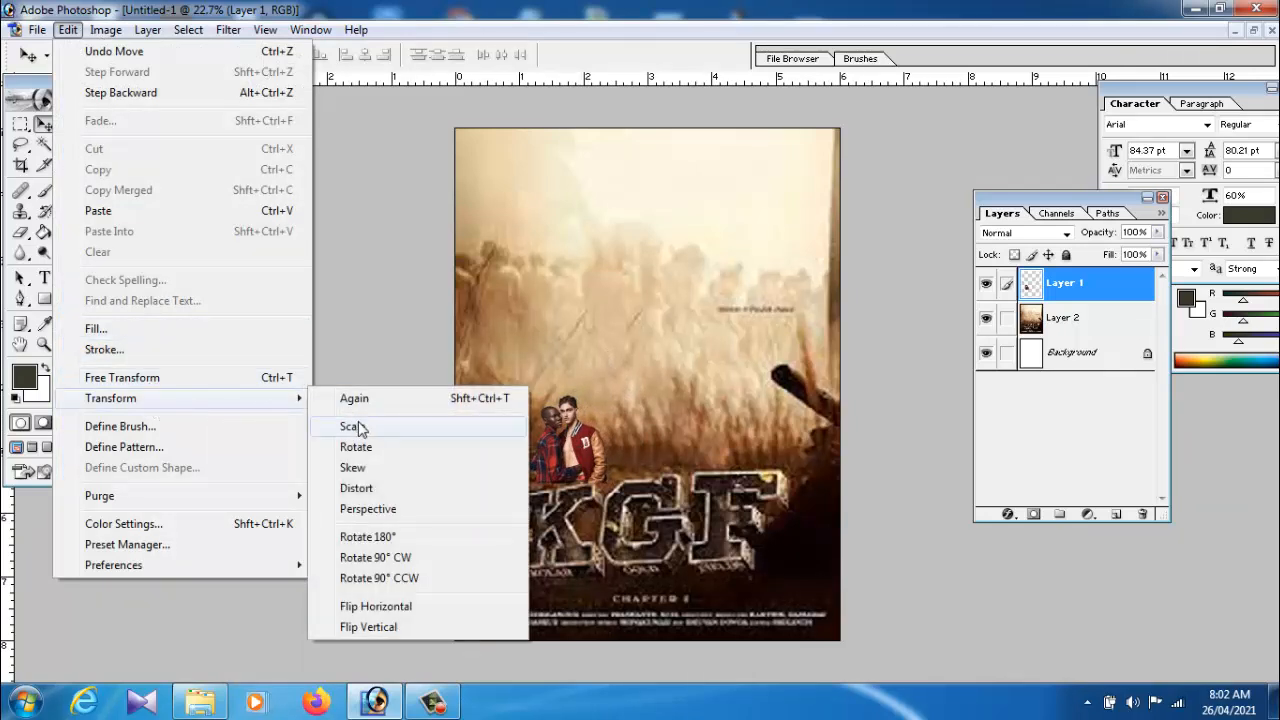
pyautogui.click(368, 425)
pyautogui.moveTo(624, 401); pyautogui.dragTo(820, 163)
pyautogui.moveTo(741, 364); pyautogui.dragTo(721, 347)
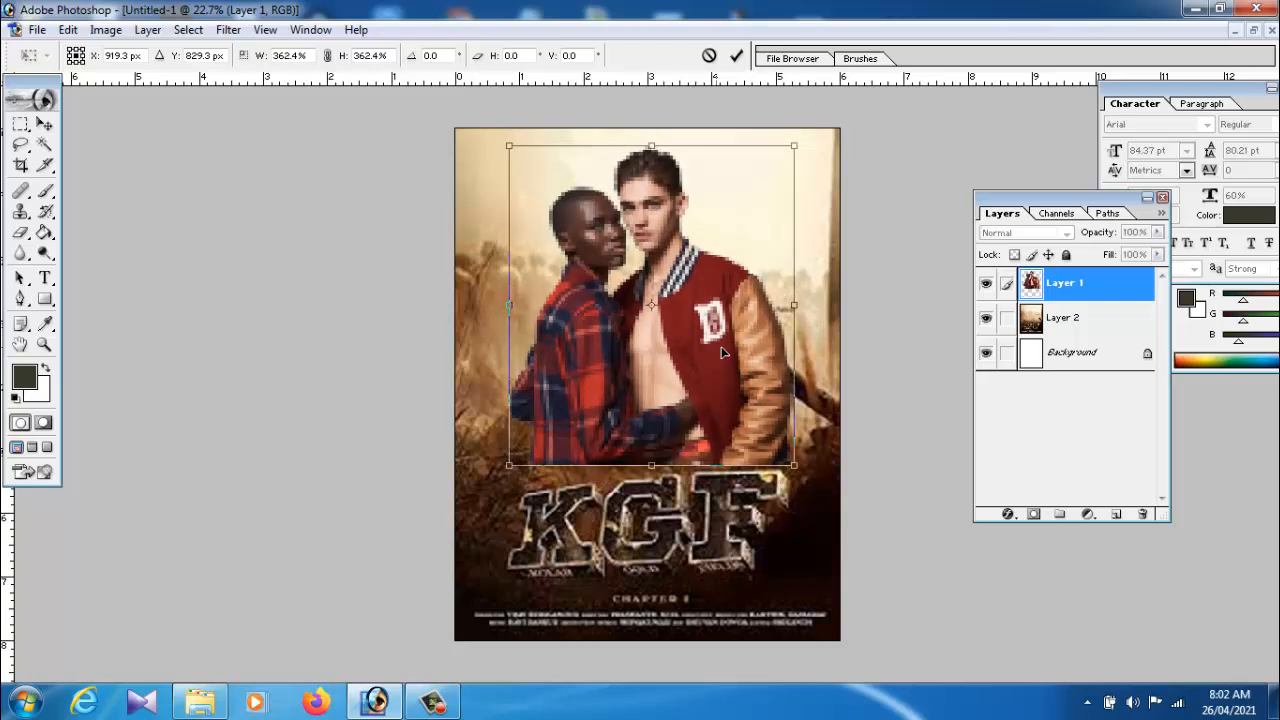
pyautogui.press('Return')
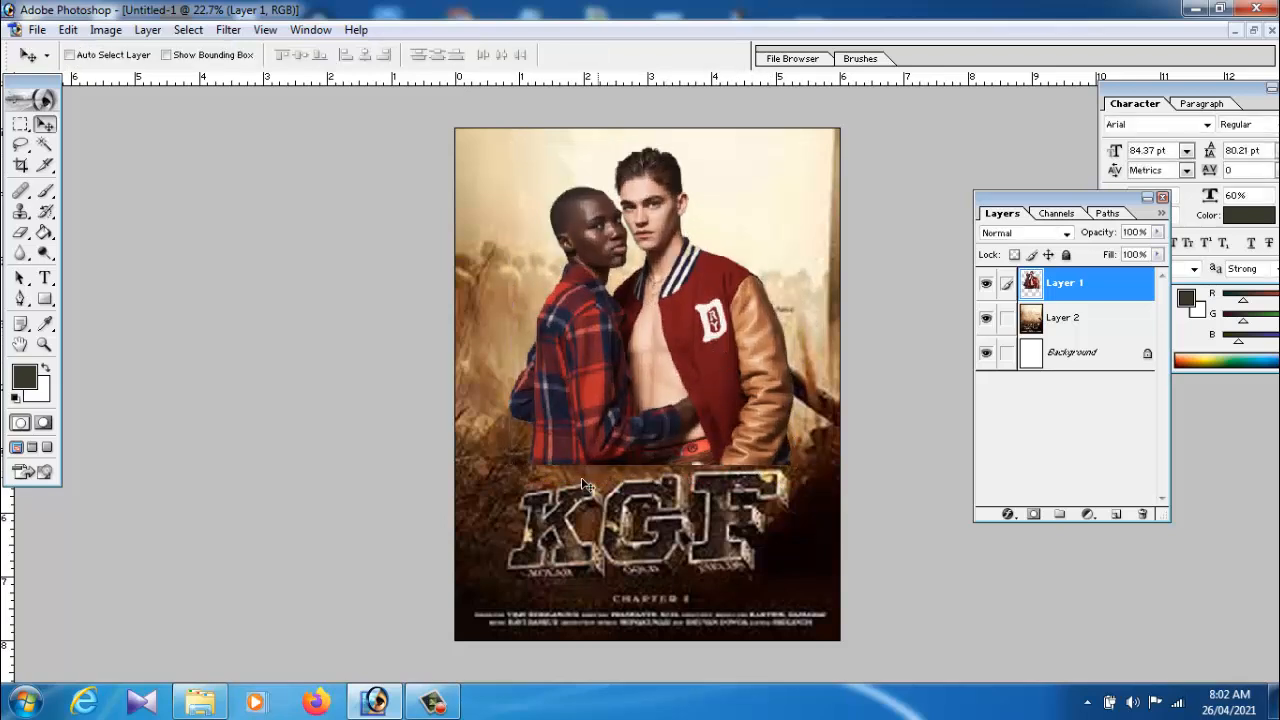
# Step: Choose the Eraser tool with the soft round 17 px brush
pyautogui.click(20, 233)
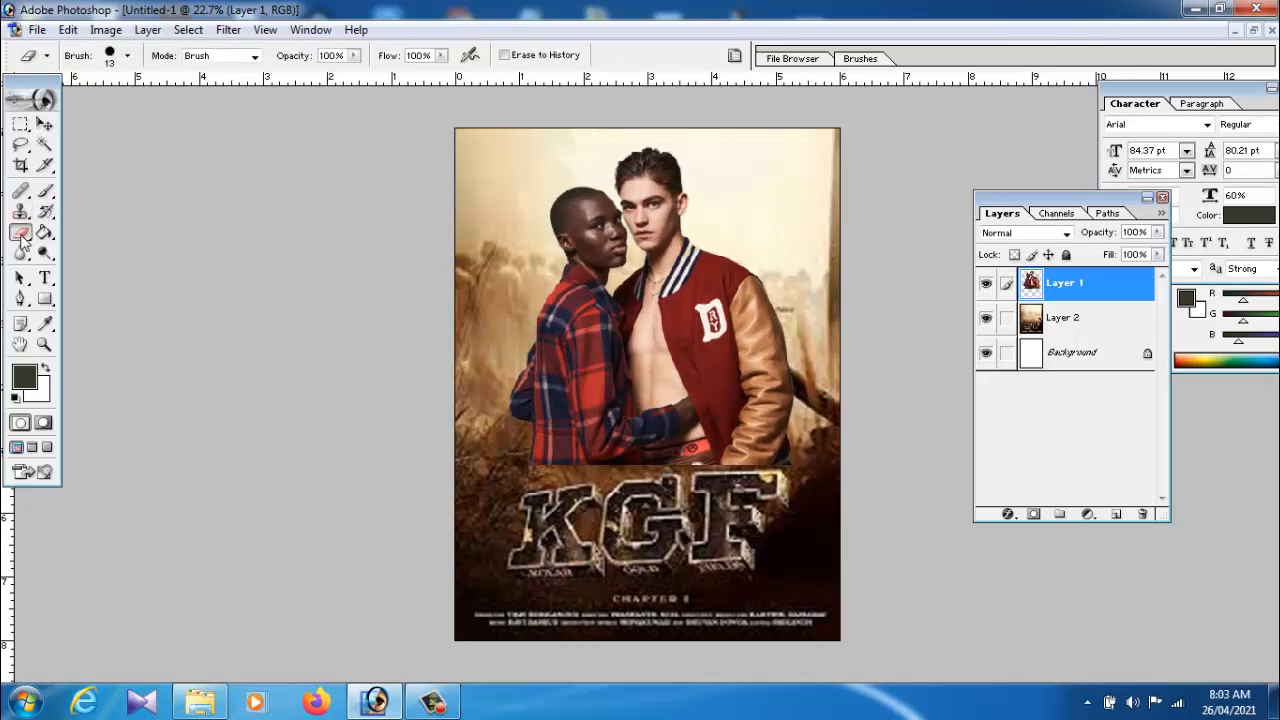
pyautogui.click(127, 56)
pyautogui.click(128, 57)
pyautogui.click(128, 57)
pyautogui.scroll(-3, 300, 320)
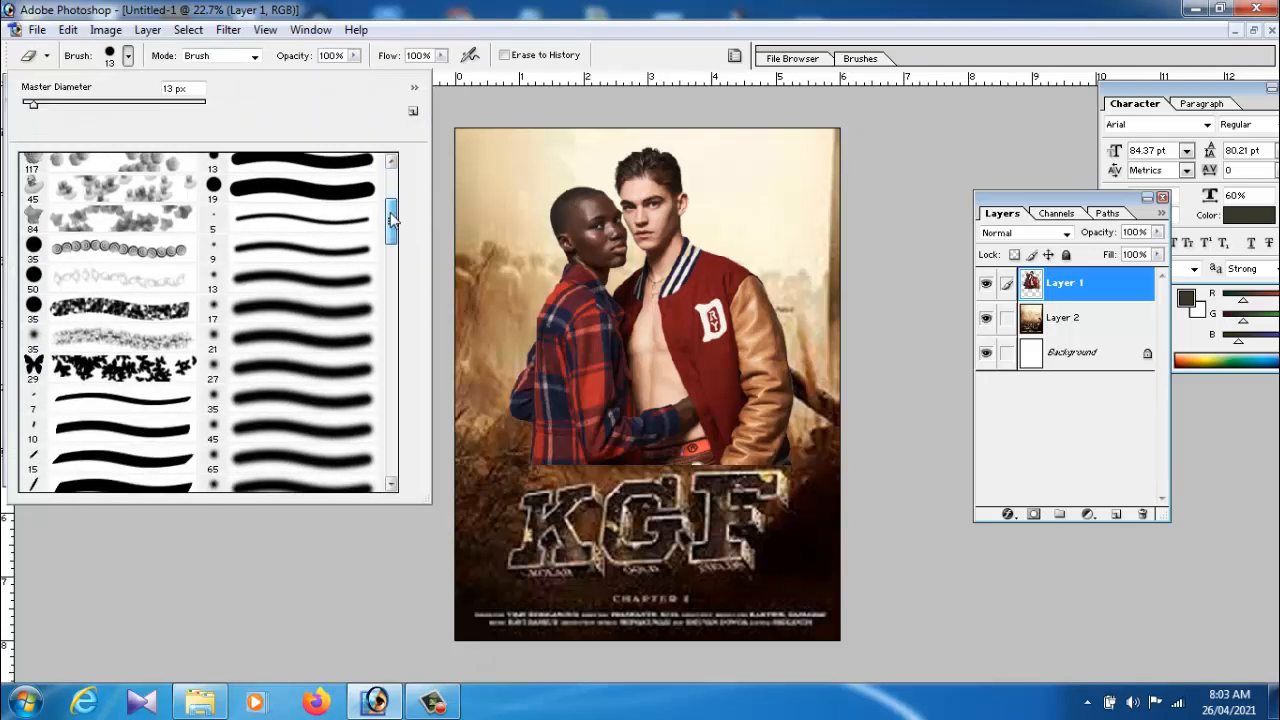
pyautogui.click(316, 318)
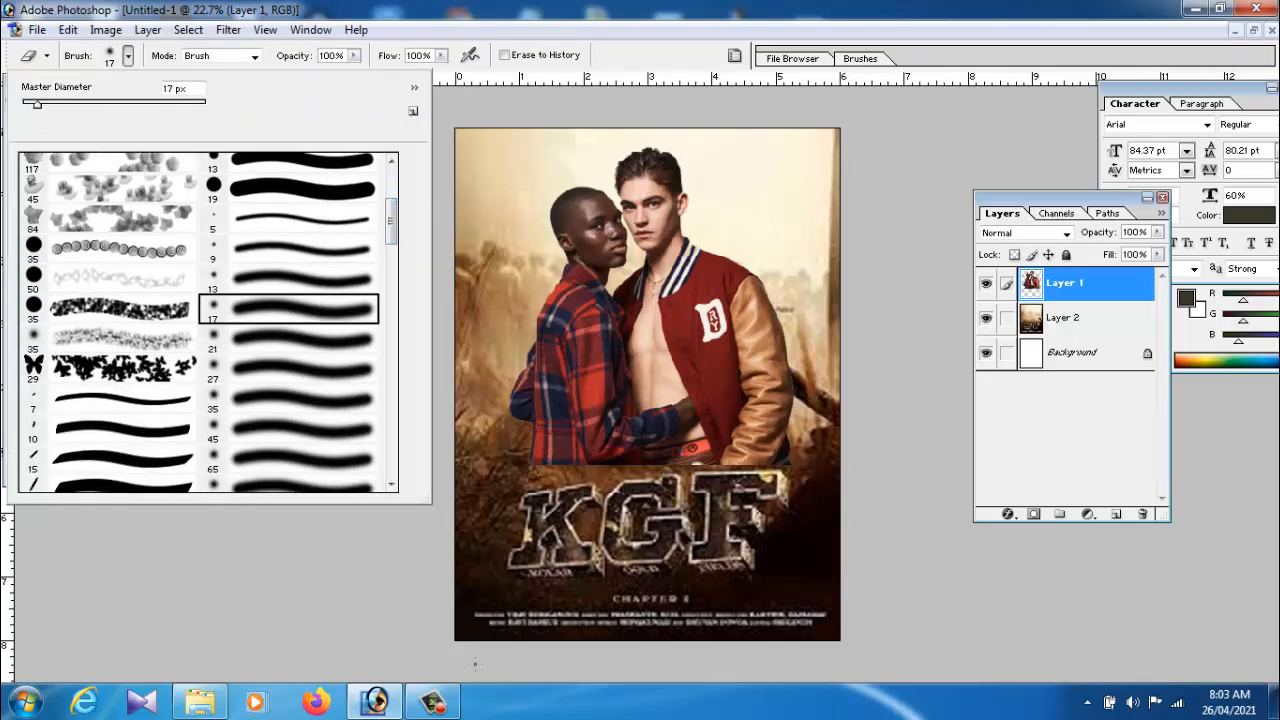
pyautogui.click(432, 702)
pyautogui.click(750, 577)
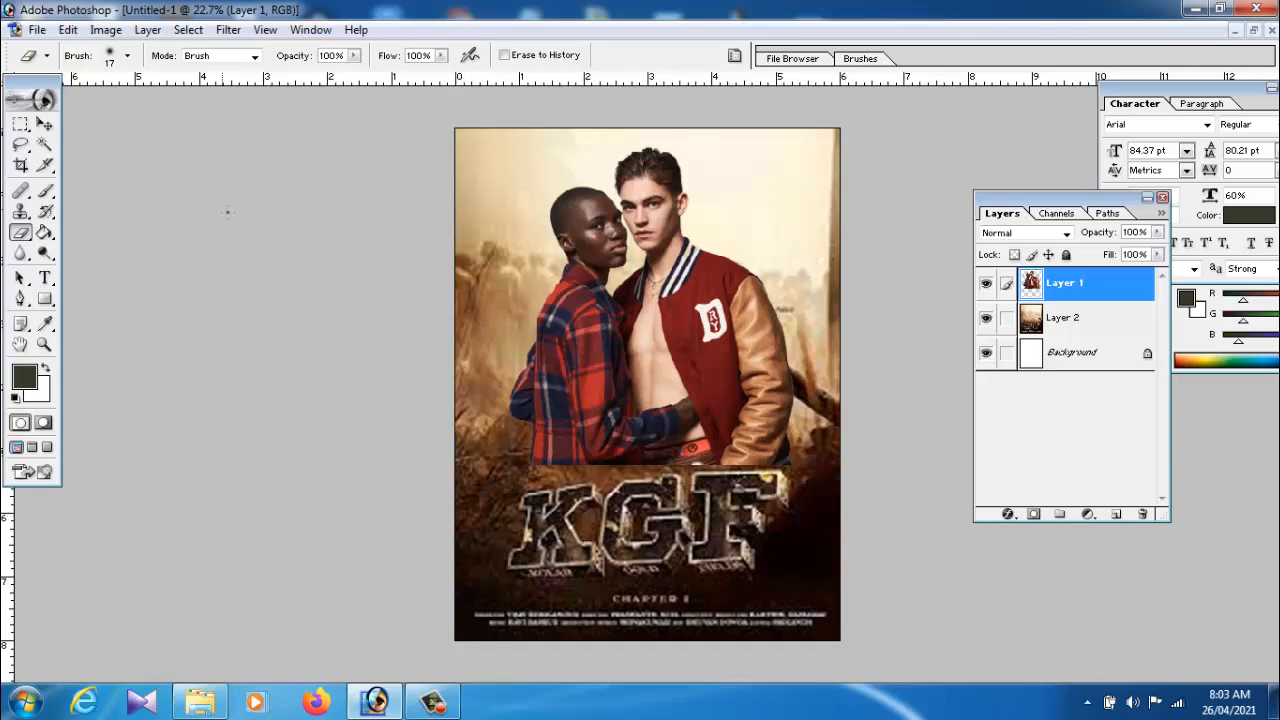
# Step: Enlarge the eraser brush to 176 px and soften the people's lower edge above the KGF title
pyautogui.click(127, 56)
pyautogui.click(132, 104)
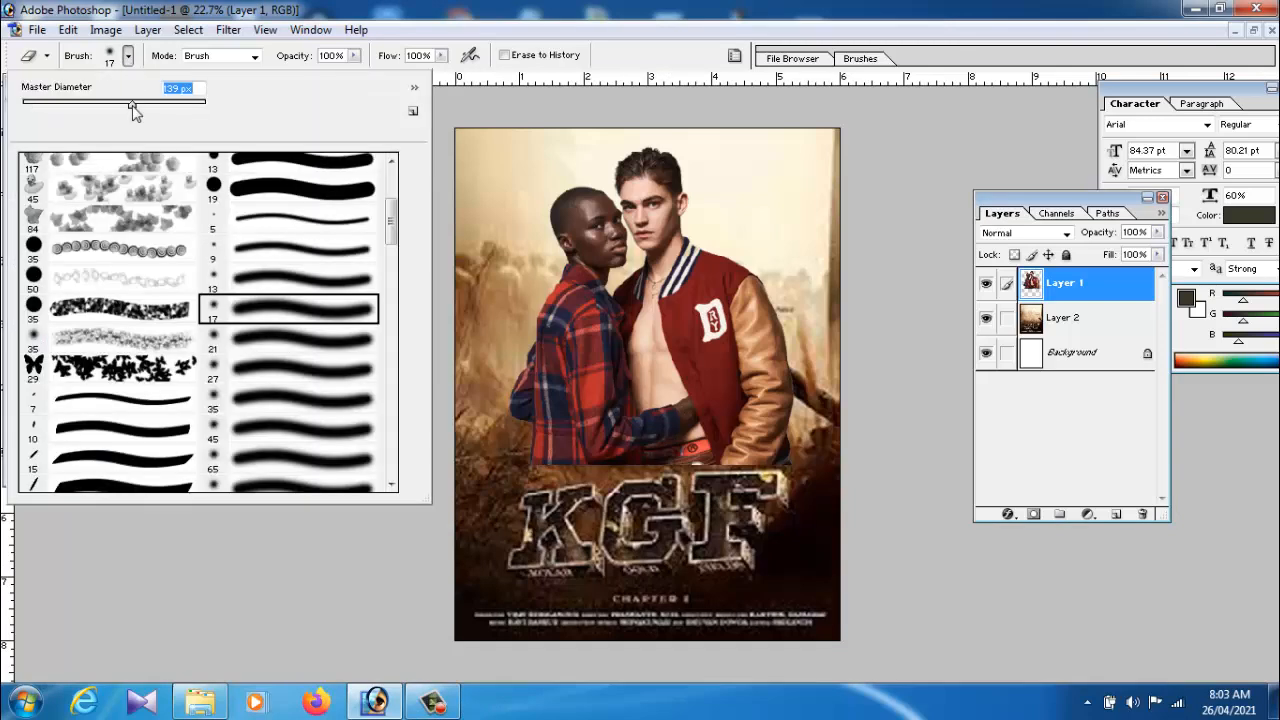
pyautogui.moveTo(134, 104); pyautogui.dragTo(146, 104)
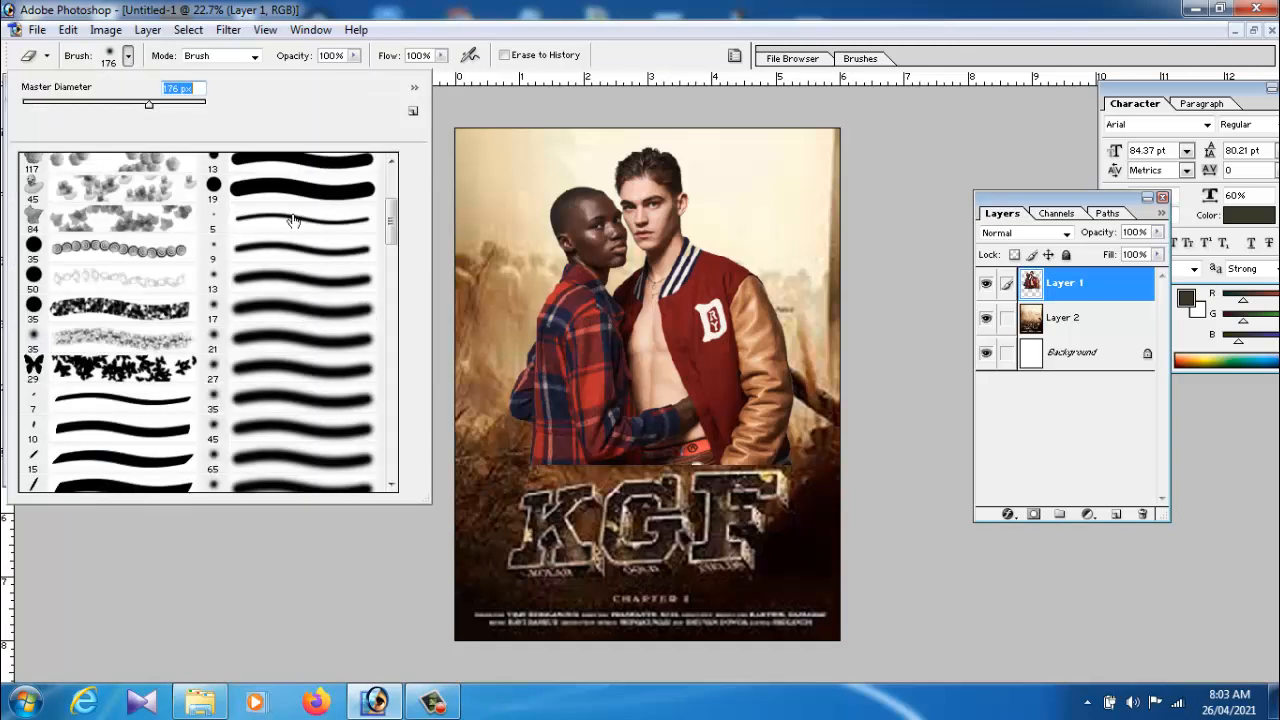
pyautogui.moveTo(788, 467)
pyautogui.mouseDown()
pyautogui.moveTo(507, 466)
pyautogui.moveTo(703, 476)
pyautogui.moveTo(834, 464)
pyautogui.moveTo(821, 442)
pyautogui.moveTo(728, 464)
pyautogui.moveTo(504, 454)
pyautogui.mouseUp()
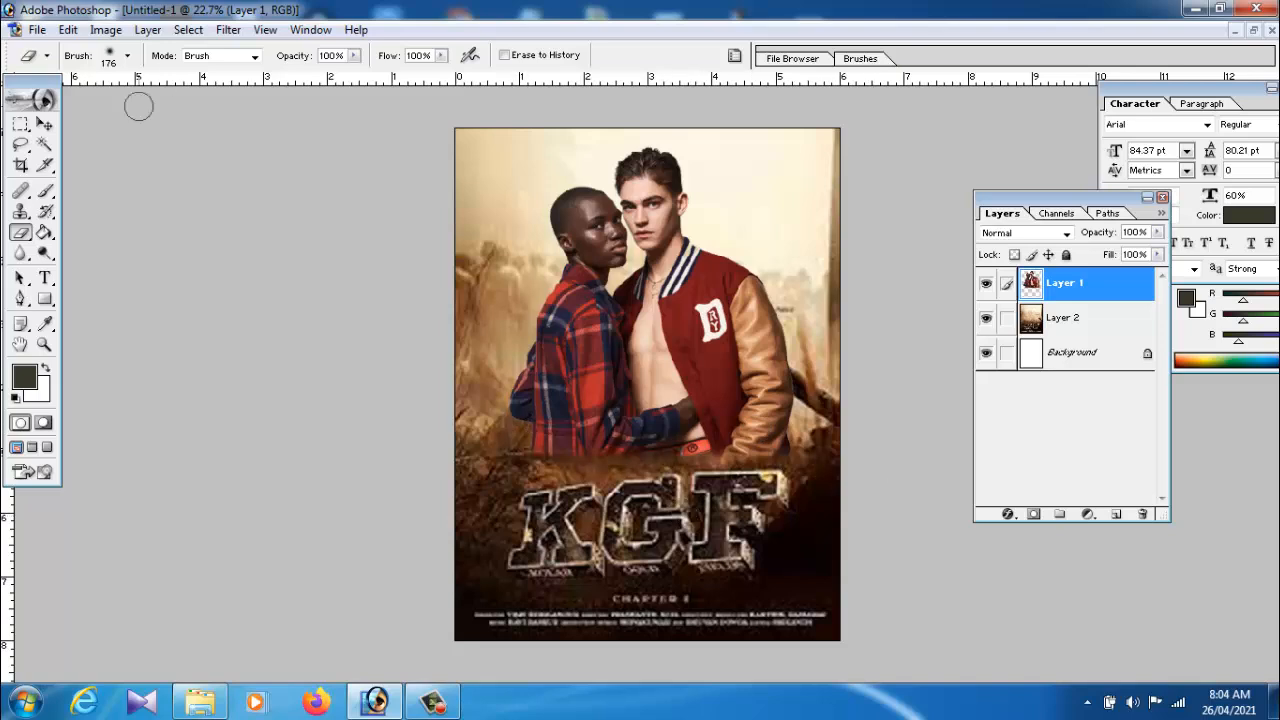
# Step: Duplicate Layer 1 and move the copy right and slightly up with the Move tool, to the page's right edge
pyautogui.click(45, 124)
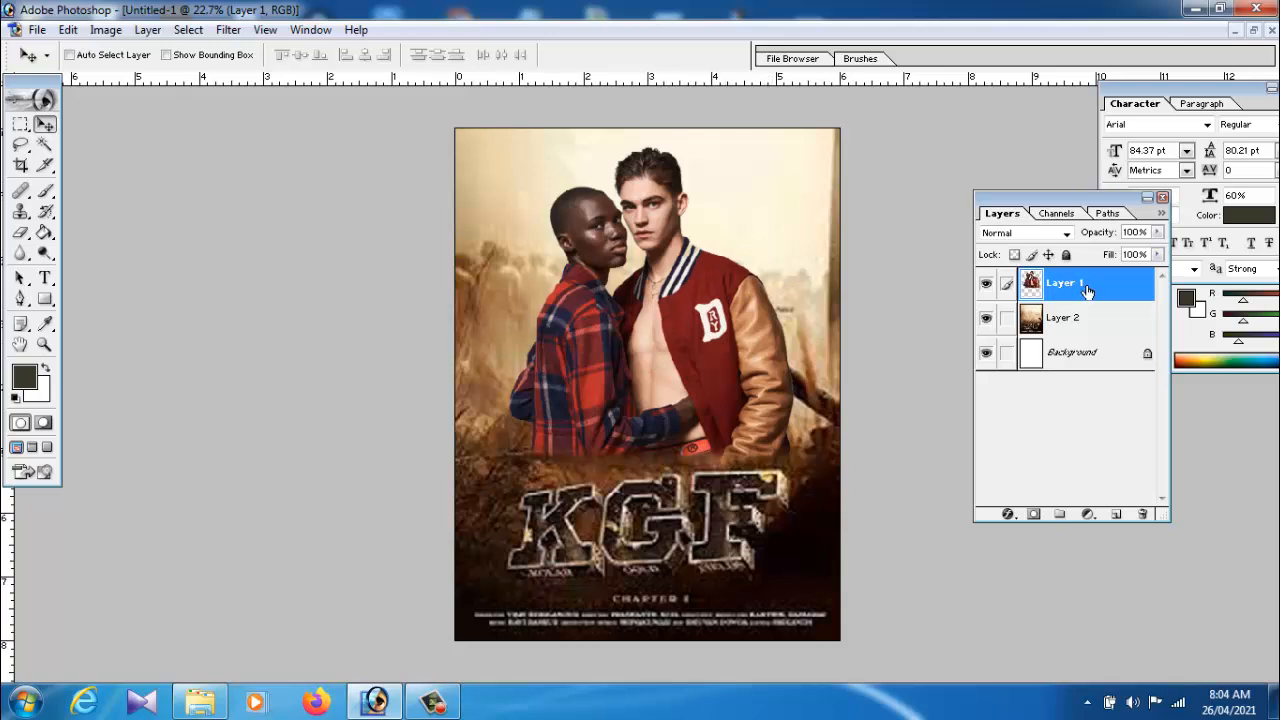
pyautogui.hotkey('ctrl', 'j')
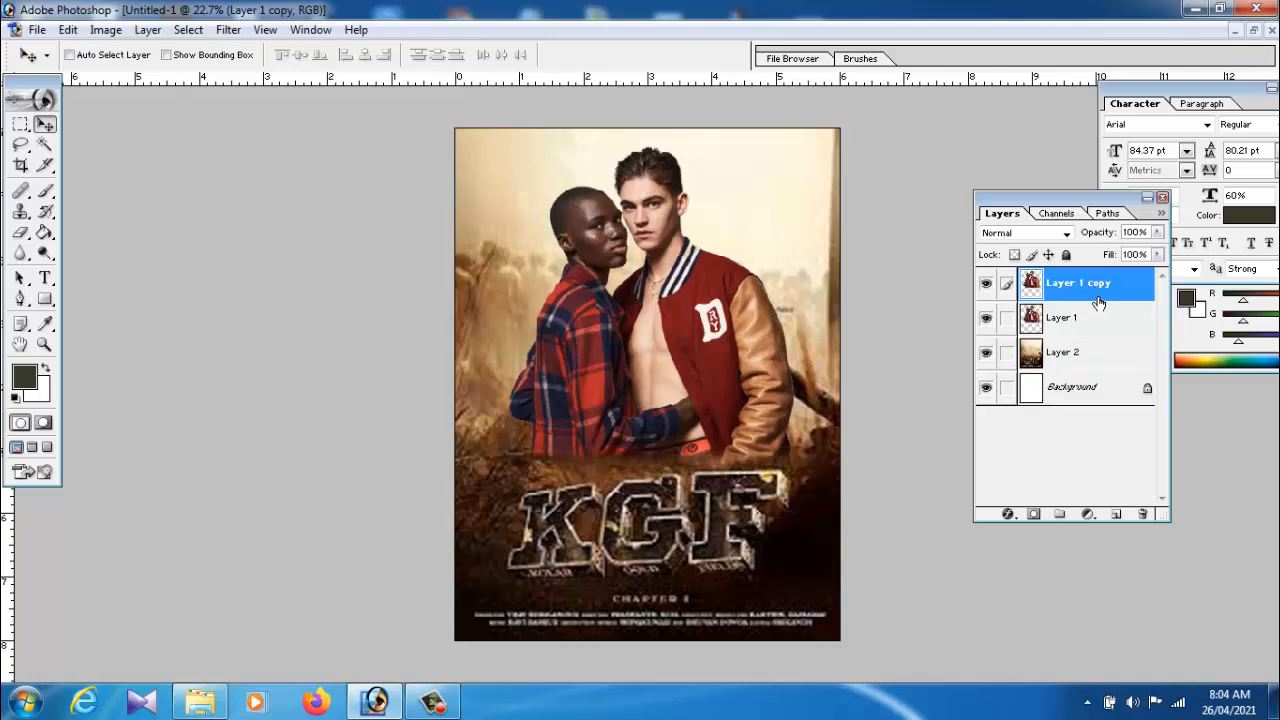
pyautogui.moveTo(704, 332); pyautogui.dragTo(847, 312)
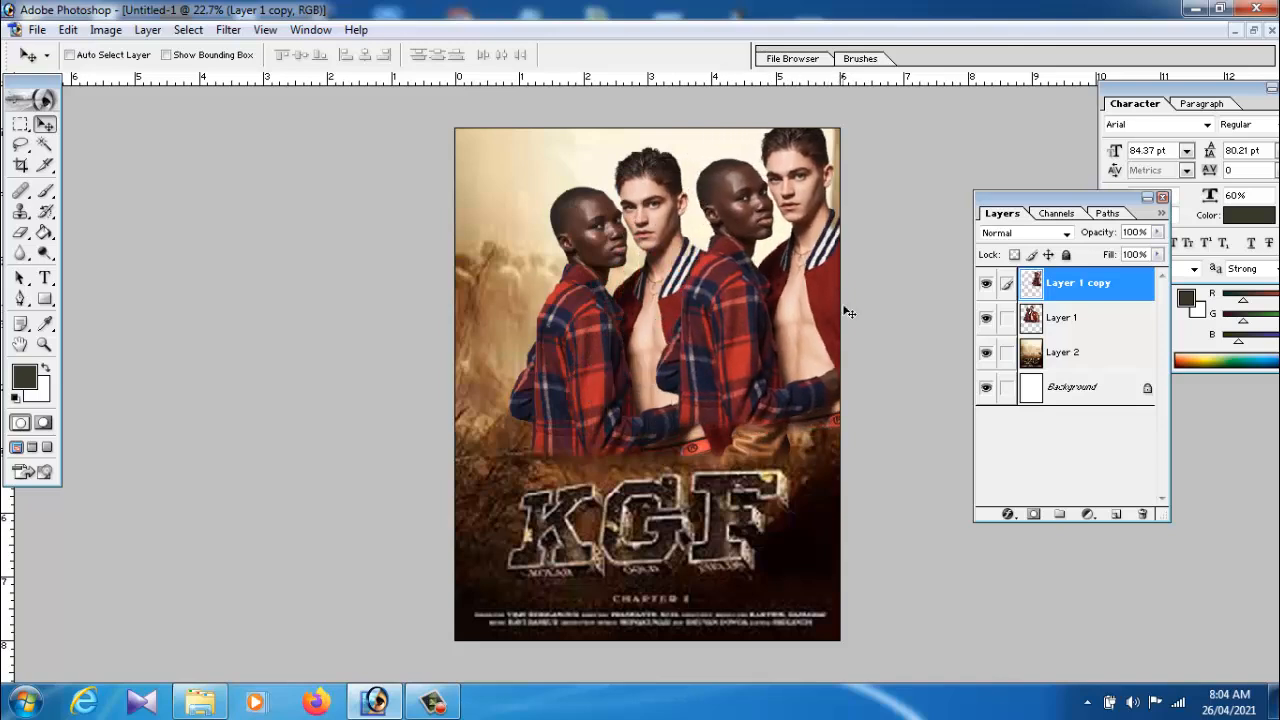
# Step: Place the Layer 1 copy beneath Layer 1 and lower its opacity to 27%
pyautogui.moveTo(1088, 292); pyautogui.dragTo(1088, 342)
pyautogui.moveTo(1158, 232); pyautogui.dragTo(1094, 256)
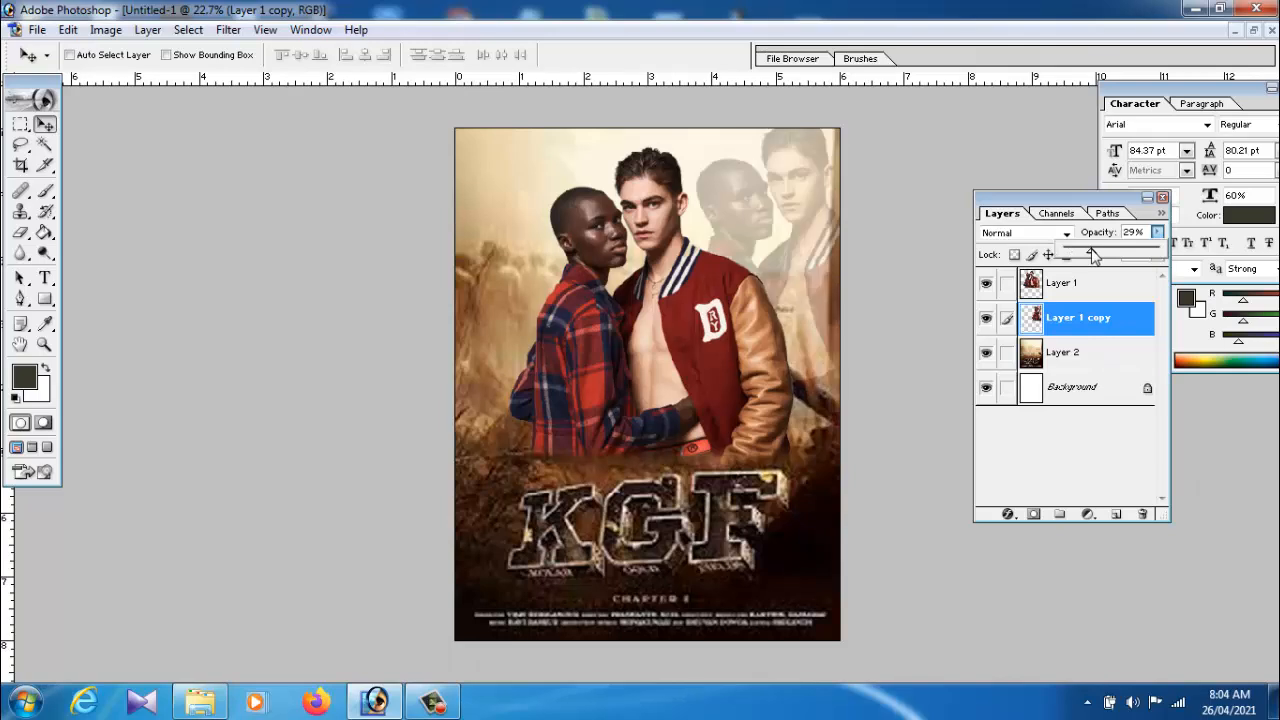
pyautogui.click(998, 235)
# Step: Try the Color Burn, Darken, Screen, Linear Dodge and Overlay blend modes on the Layer 1 copy
pyautogui.click(998, 235)
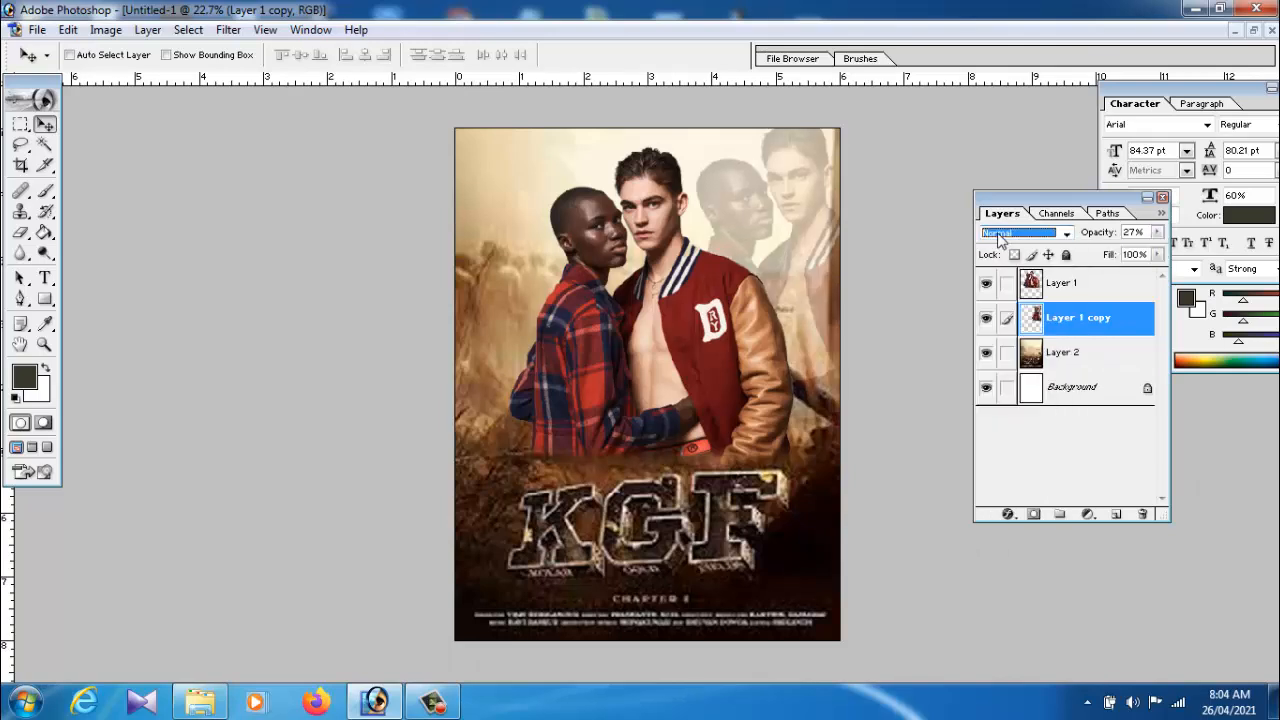
pyautogui.click(1008, 239)
pyautogui.click(1008, 239)
pyautogui.click(1008, 237)
pyautogui.click(1006, 298)
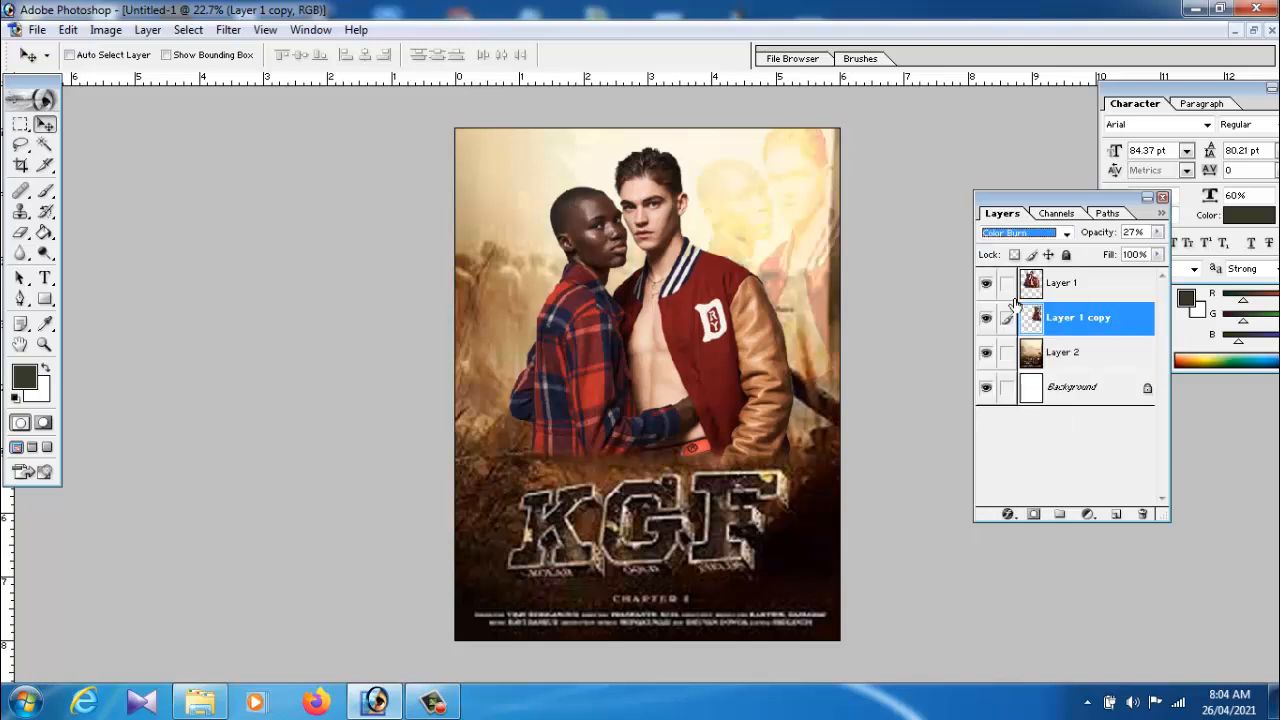
pyautogui.click(1006, 237)
pyautogui.click(1000, 281)
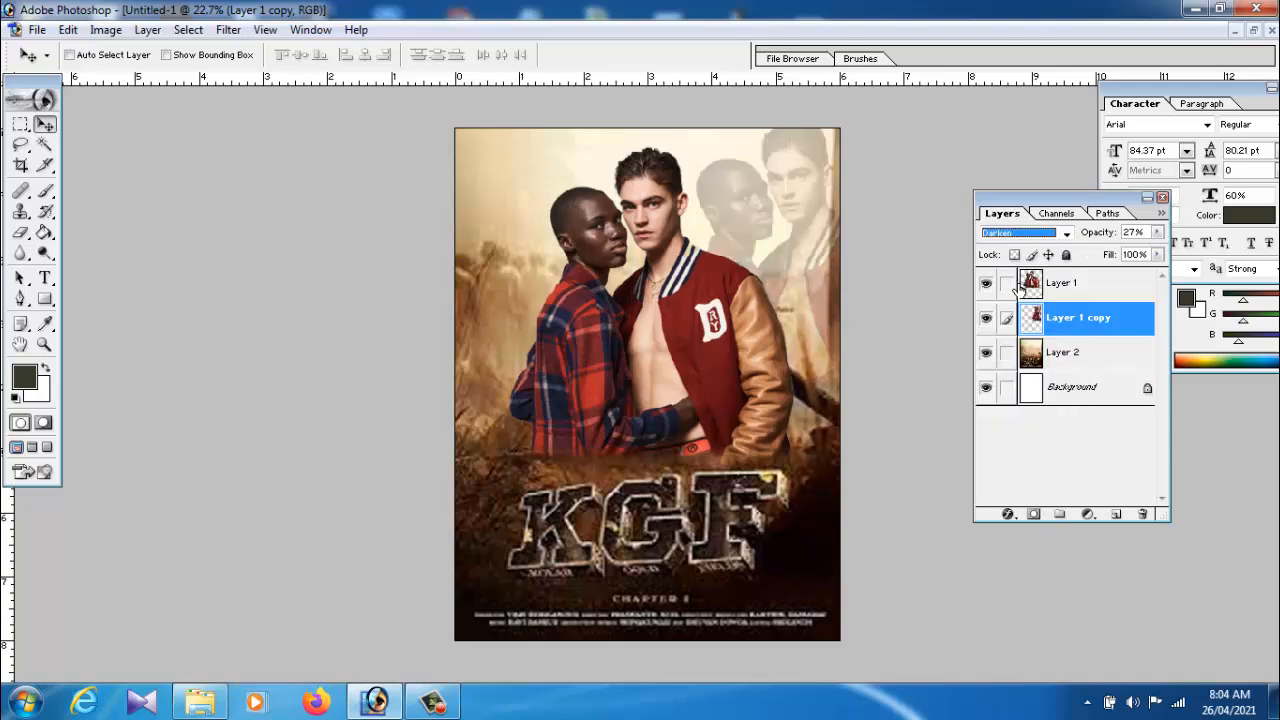
pyautogui.click(1010, 237)
pyautogui.click(1018, 348)
pyautogui.click(1012, 240)
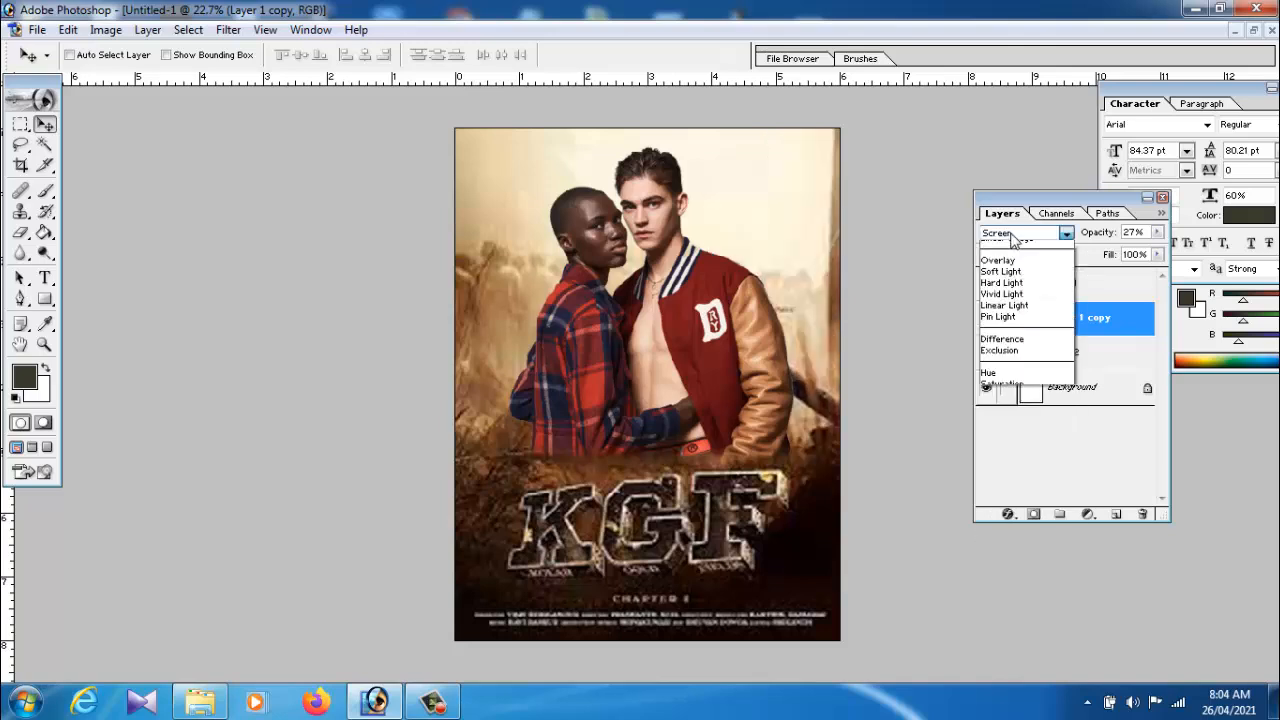
pyautogui.click(1016, 371)
pyautogui.click(1012, 233)
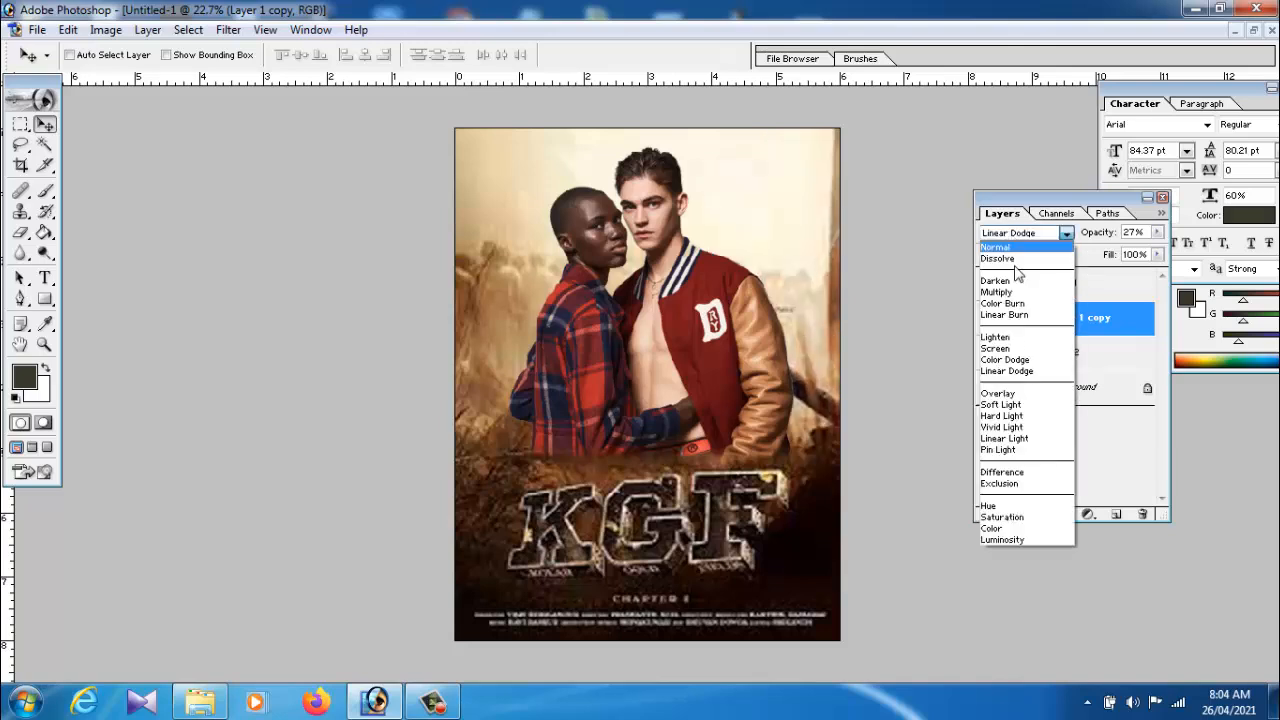
pyautogui.click(1024, 399)
# Step: Set the blend mode of the Layer 1 copy to Vivid Light
pyautogui.click(1012, 233)
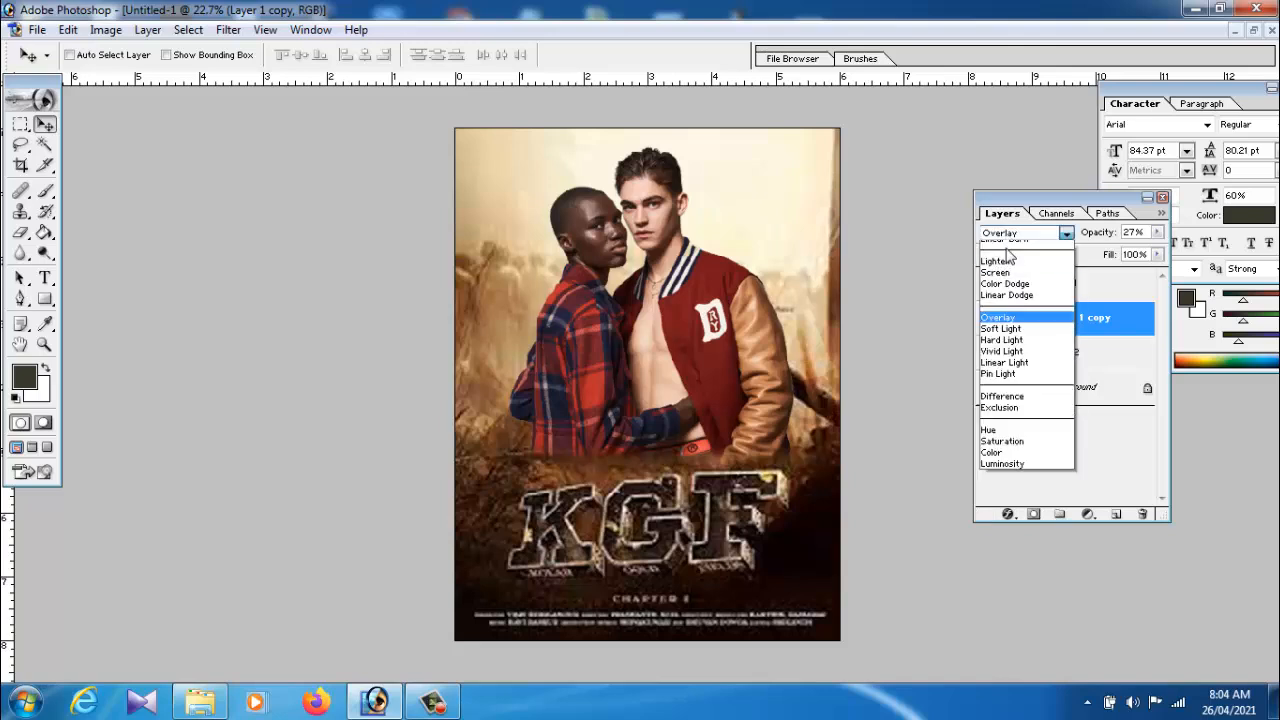
pyautogui.click(1013, 431)
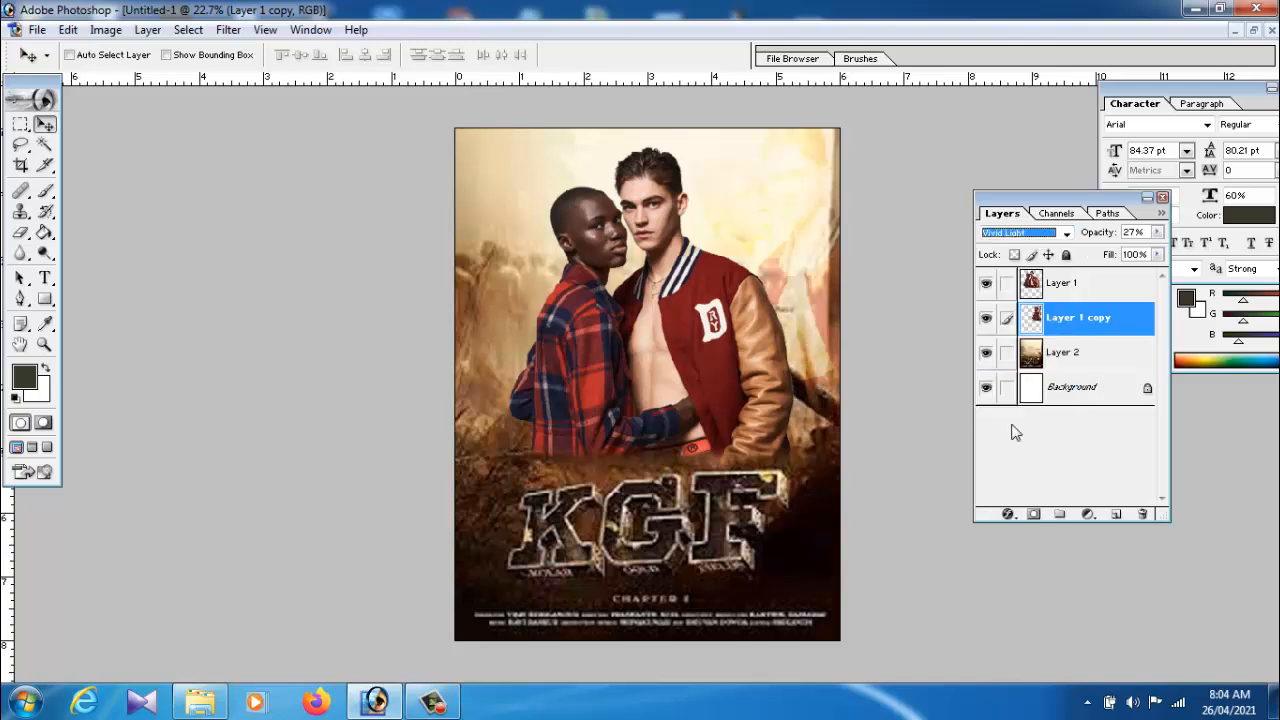
# Step: Set the blend mode of the Layer 1 copy to Pin Light, and nudge Layer 1 slightly right and up
pyautogui.click(1018, 238)
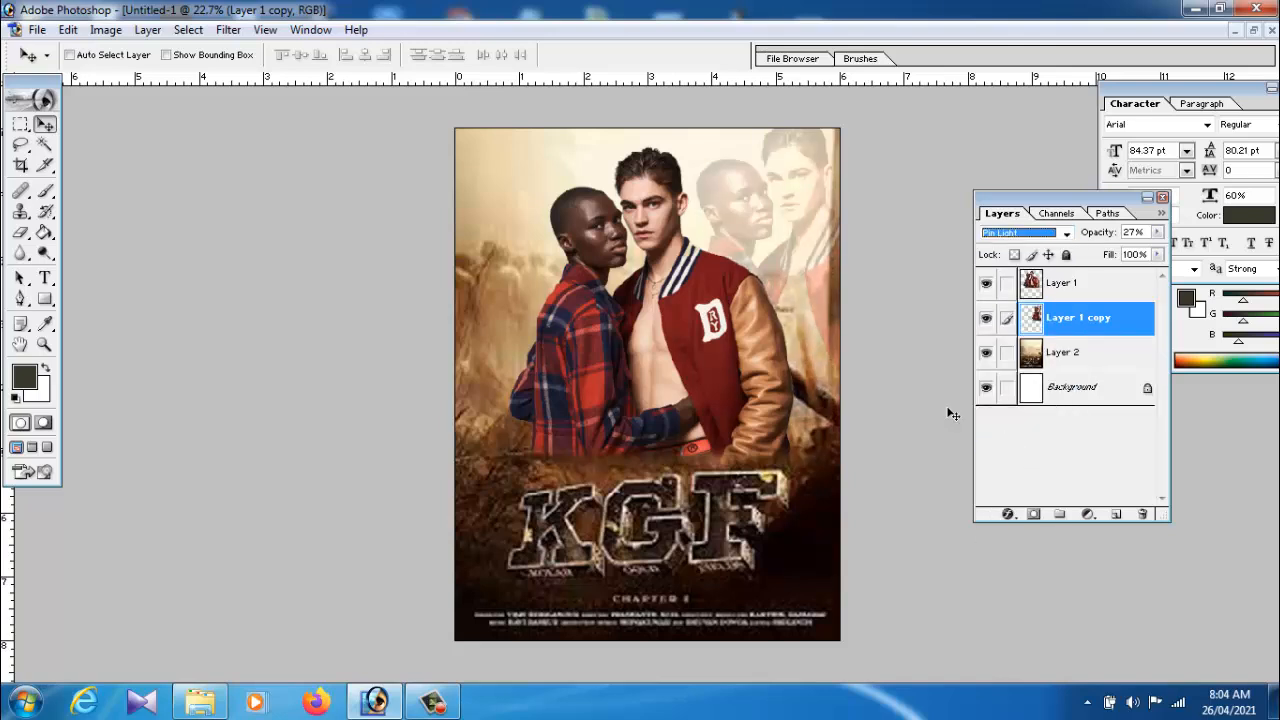
pyautogui.rightClick(727, 314)
pyautogui.click(748, 328)
pyautogui.moveTo(741, 322)
pyautogui.mouseDown()
pyautogui.moveTo(742, 333)
pyautogui.moveTo(745, 318)
pyautogui.mouseUp()
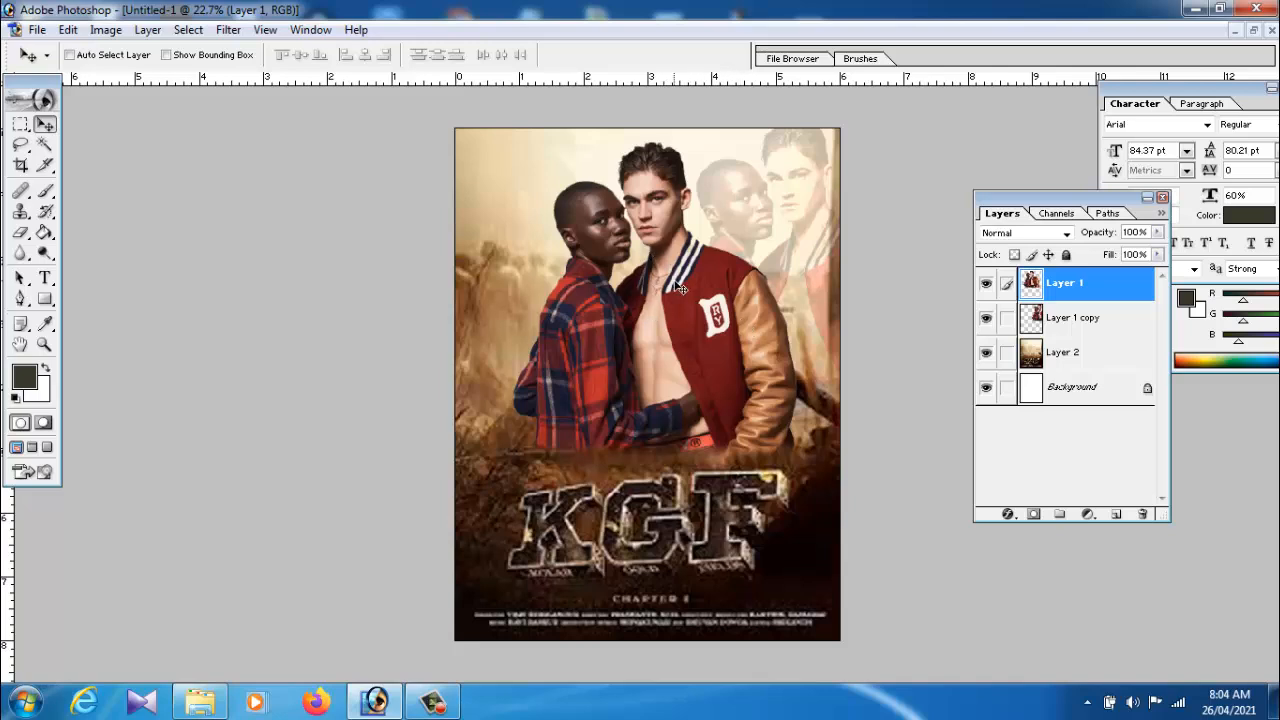
# Step: Try the Darken, Dissolve, Overlay and Hard Light blend modes on Layer 1
pyautogui.click(1017, 233)
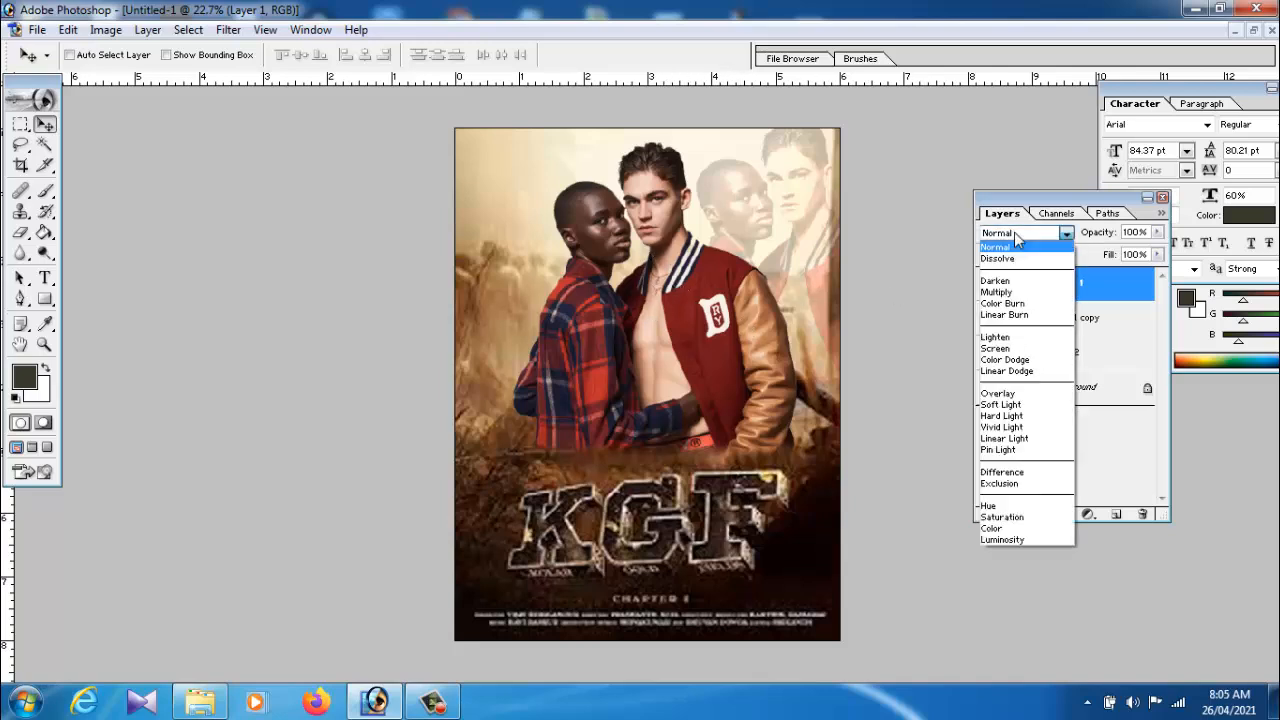
pyautogui.click(1017, 236)
pyautogui.click(1017, 233)
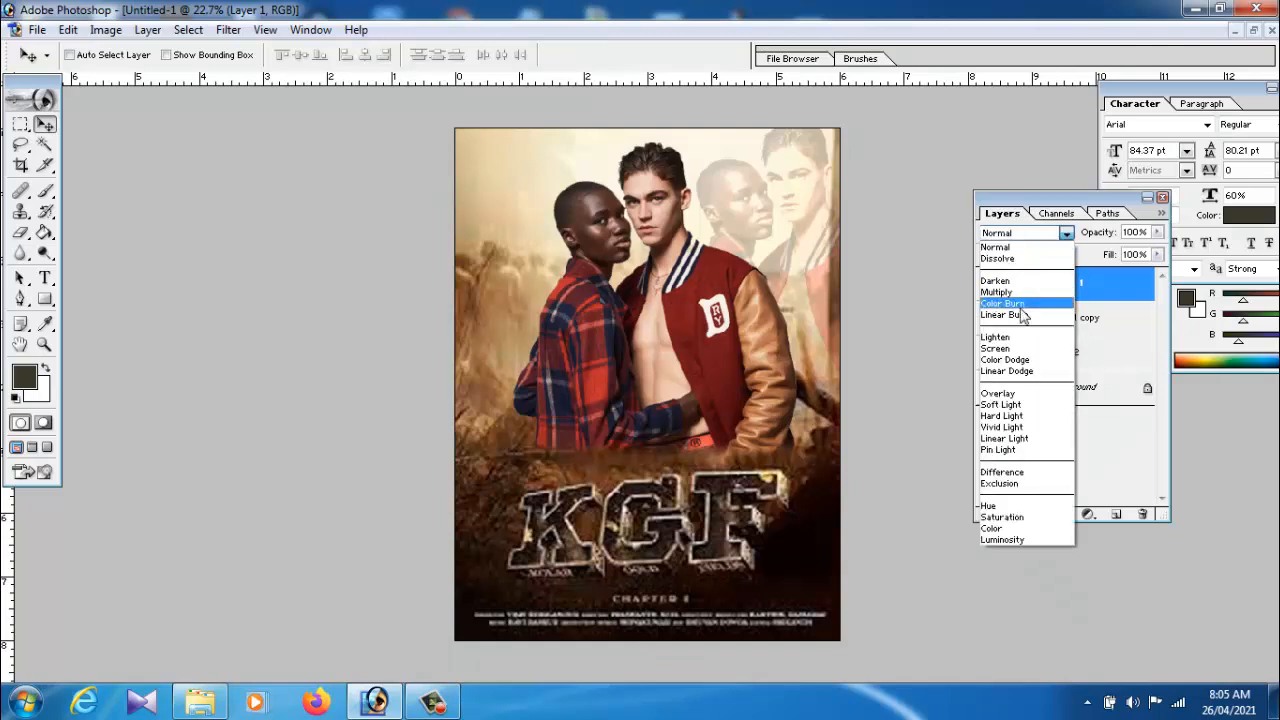
pyautogui.click(1025, 318)
pyautogui.click(1017, 233)
pyautogui.click(1013, 288)
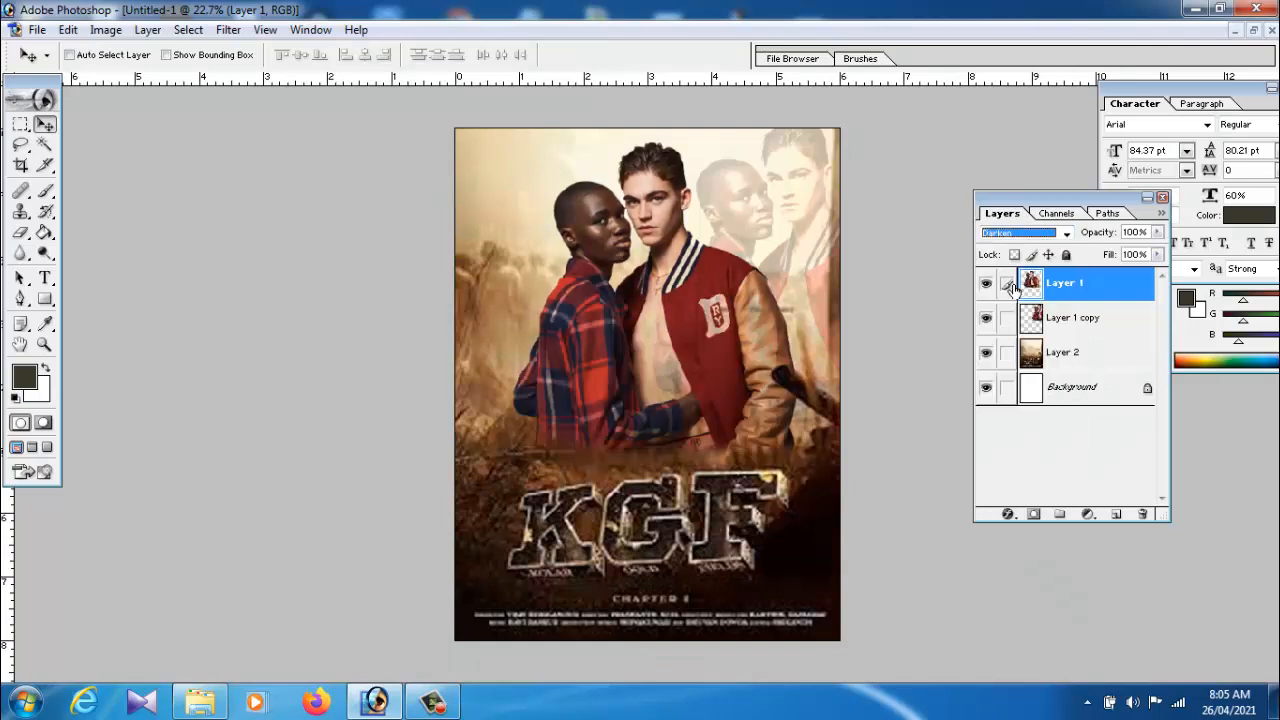
pyautogui.click(1003, 233)
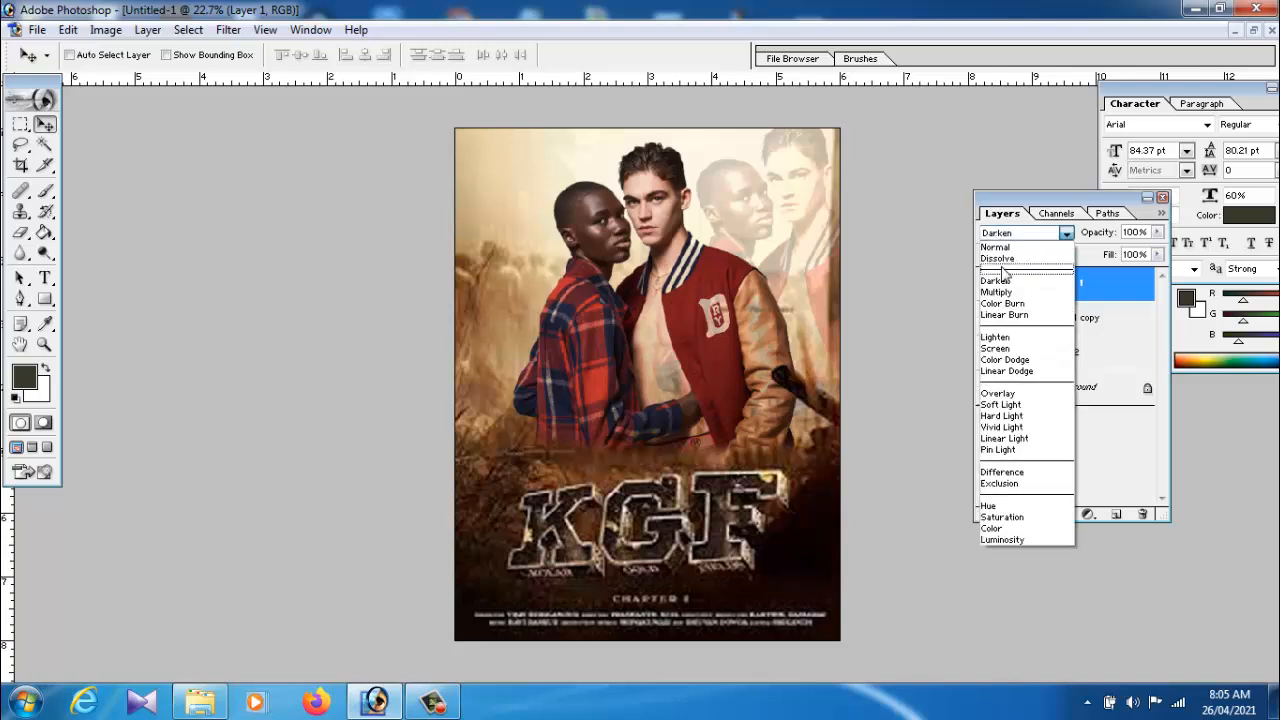
pyautogui.click(1004, 263)
pyautogui.click(1006, 233)
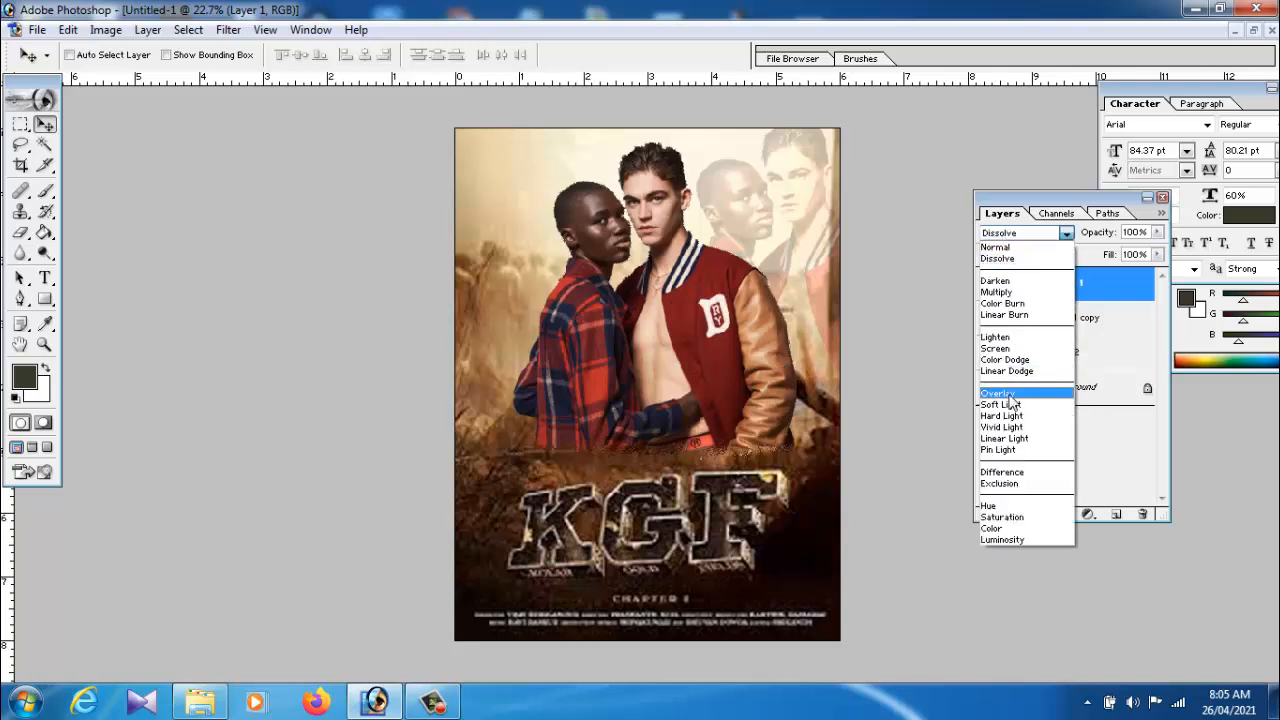
pyautogui.click(1000, 394)
pyautogui.click(1010, 233)
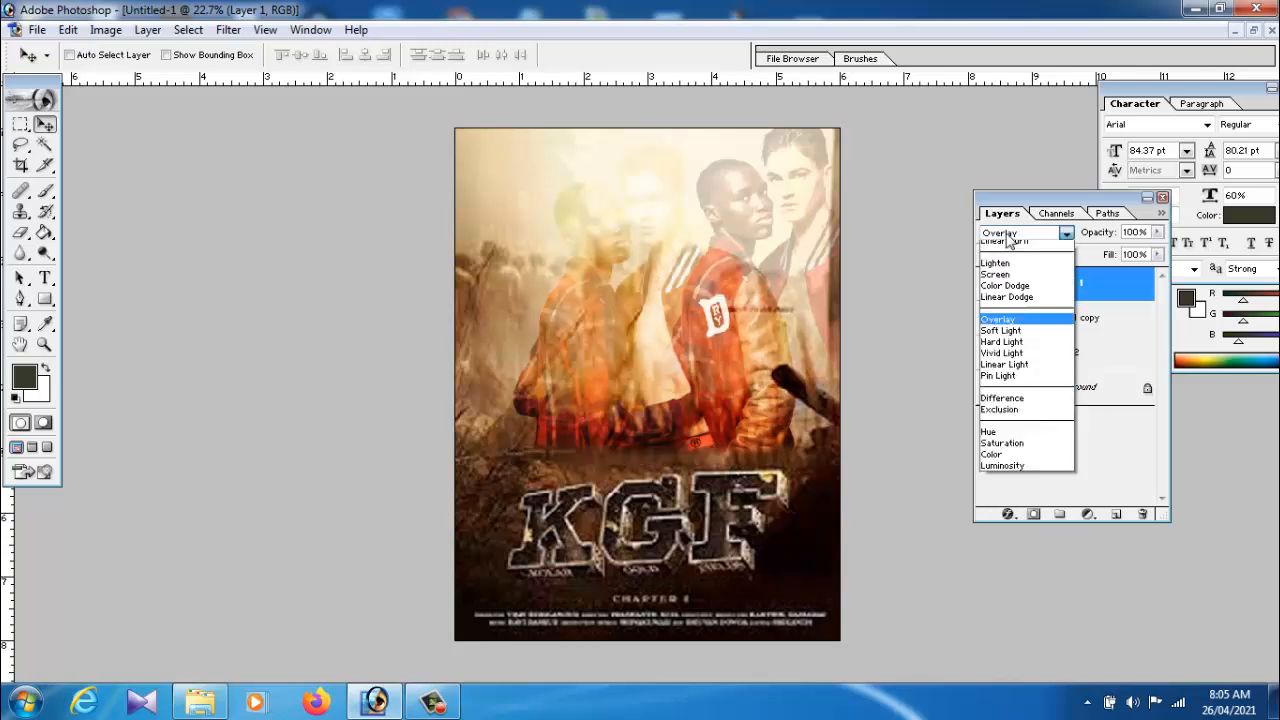
pyautogui.click(1010, 415)
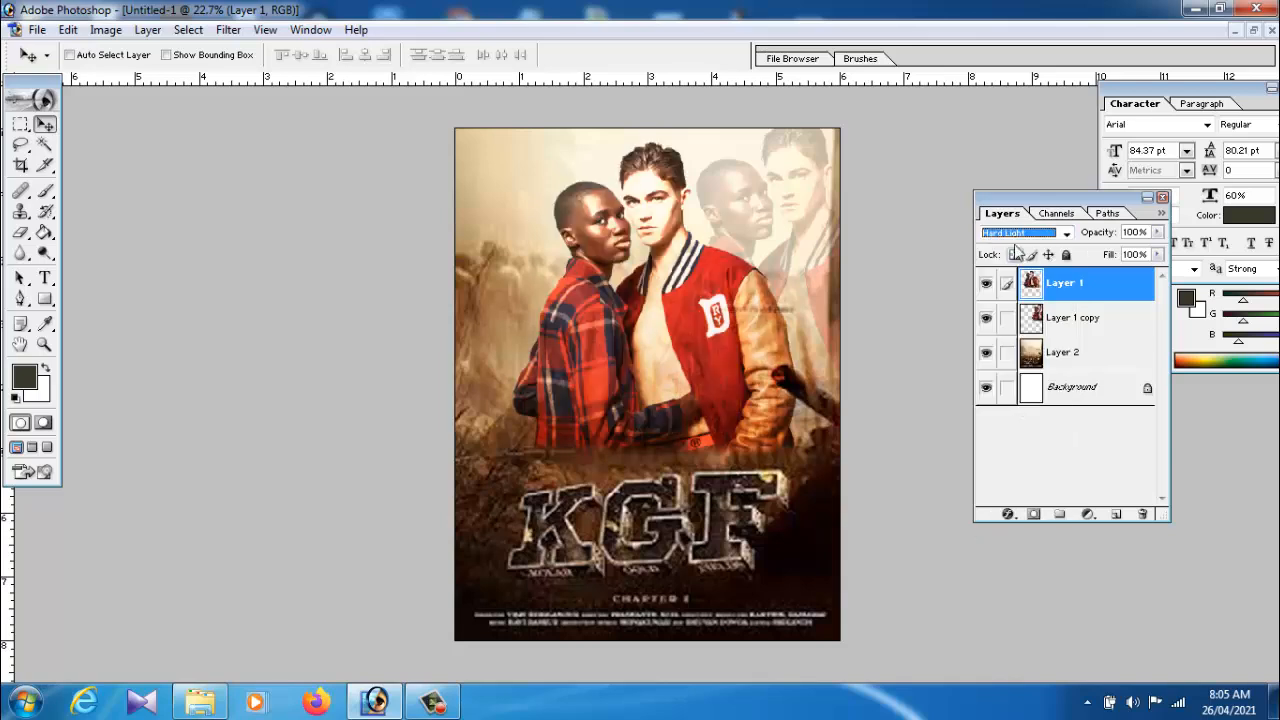
# Step: Try Vivid Light, Pin Light, Exclusion, Hue and Saturation on Layer 1, and return its blend mode to Normal
pyautogui.click(1015, 236)
pyautogui.click(1021, 436)
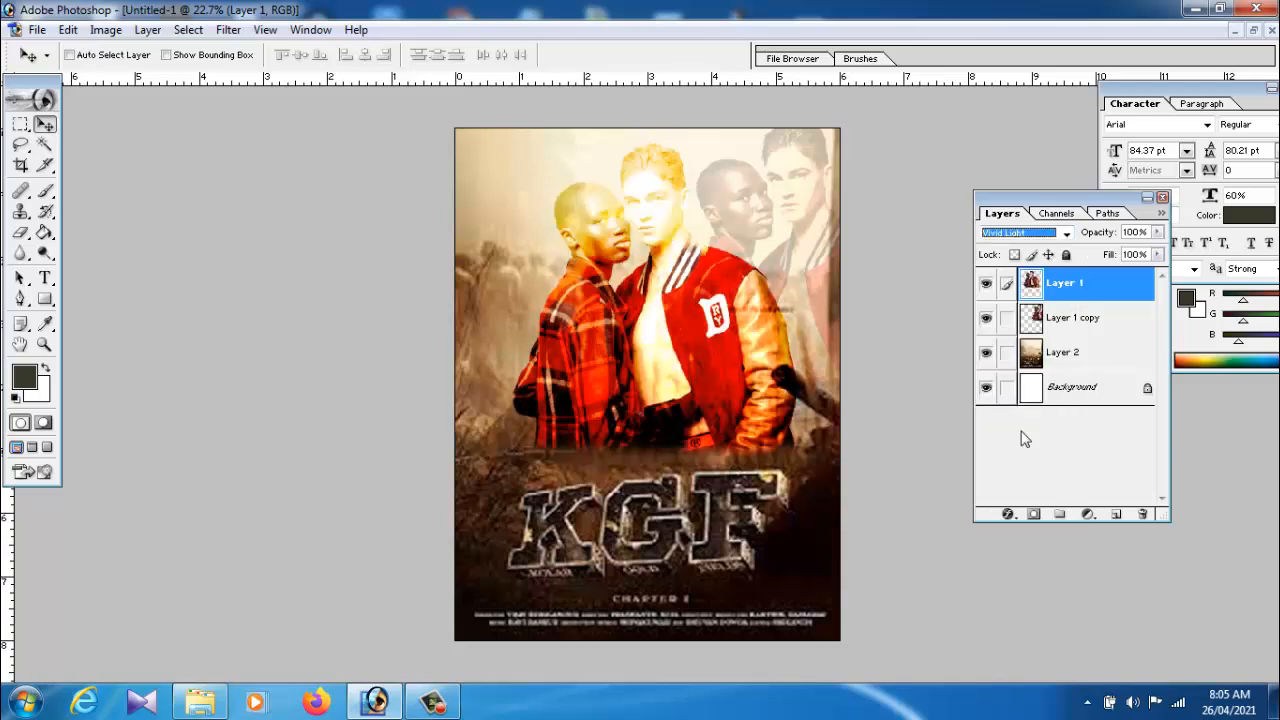
pyautogui.click(1008, 236)
pyautogui.click(1006, 455)
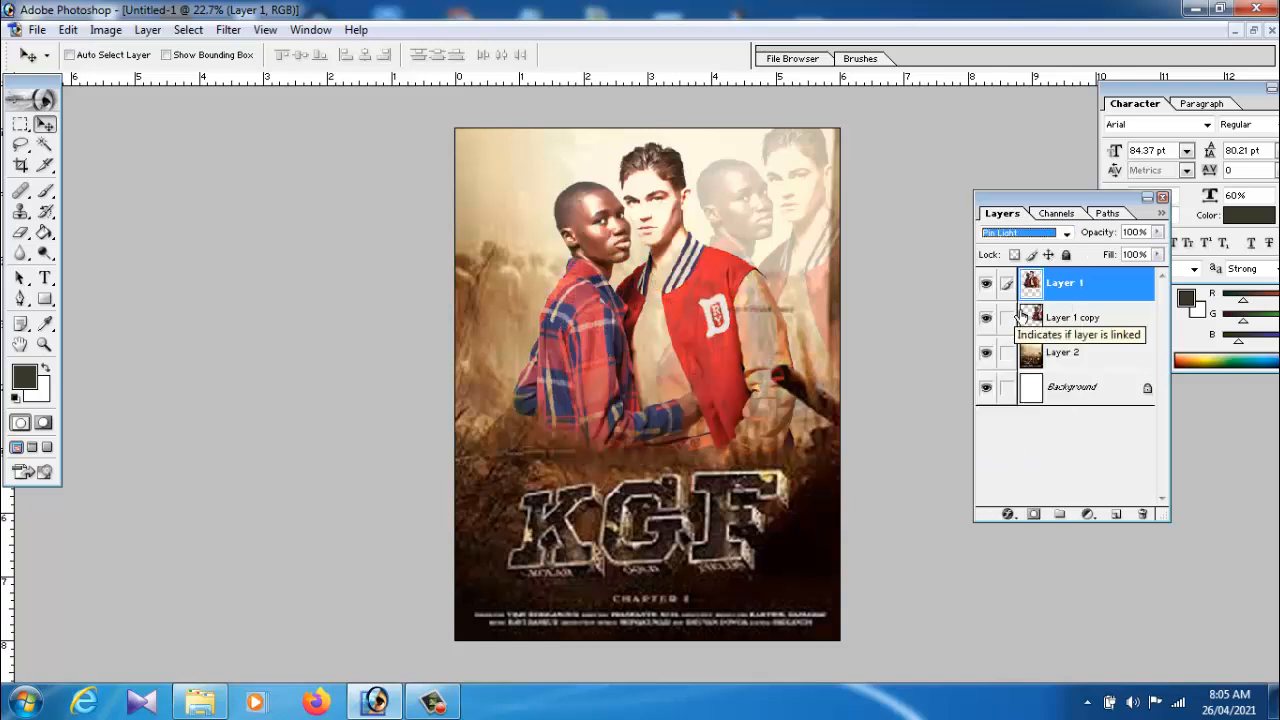
pyautogui.click(1008, 236)
pyautogui.click(1012, 484)
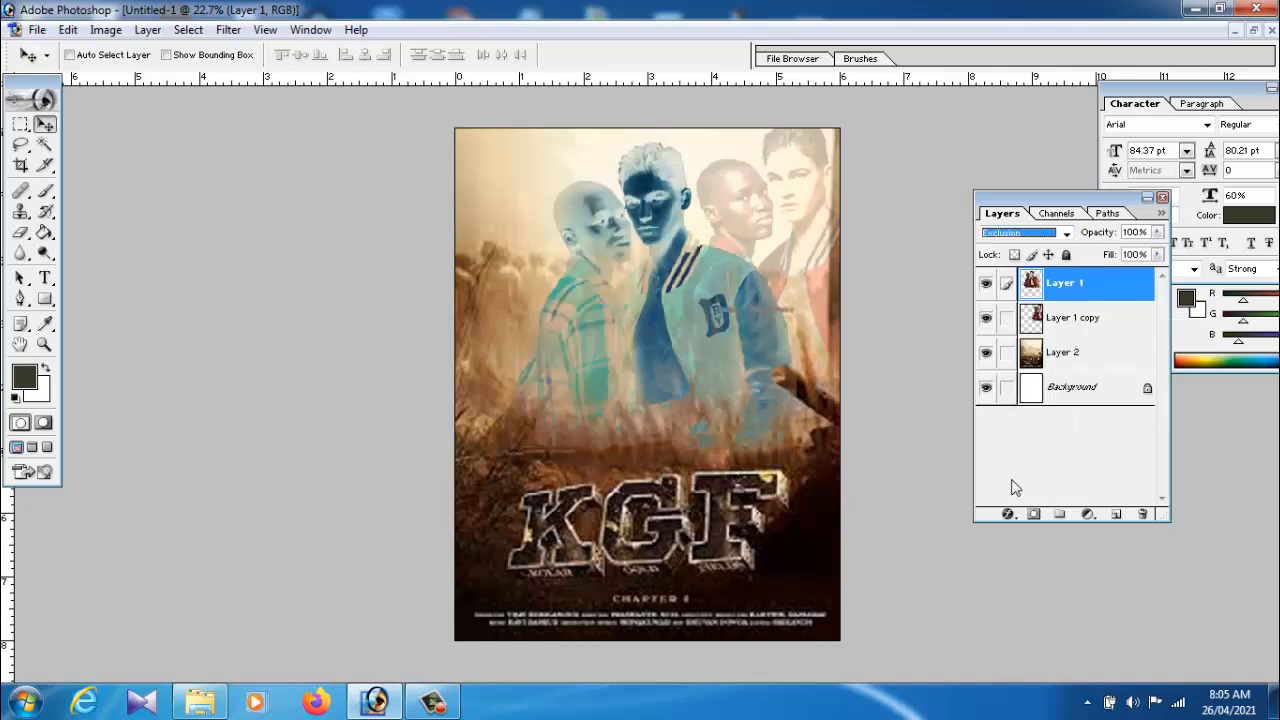
pyautogui.click(1004, 236)
pyautogui.click(1011, 502)
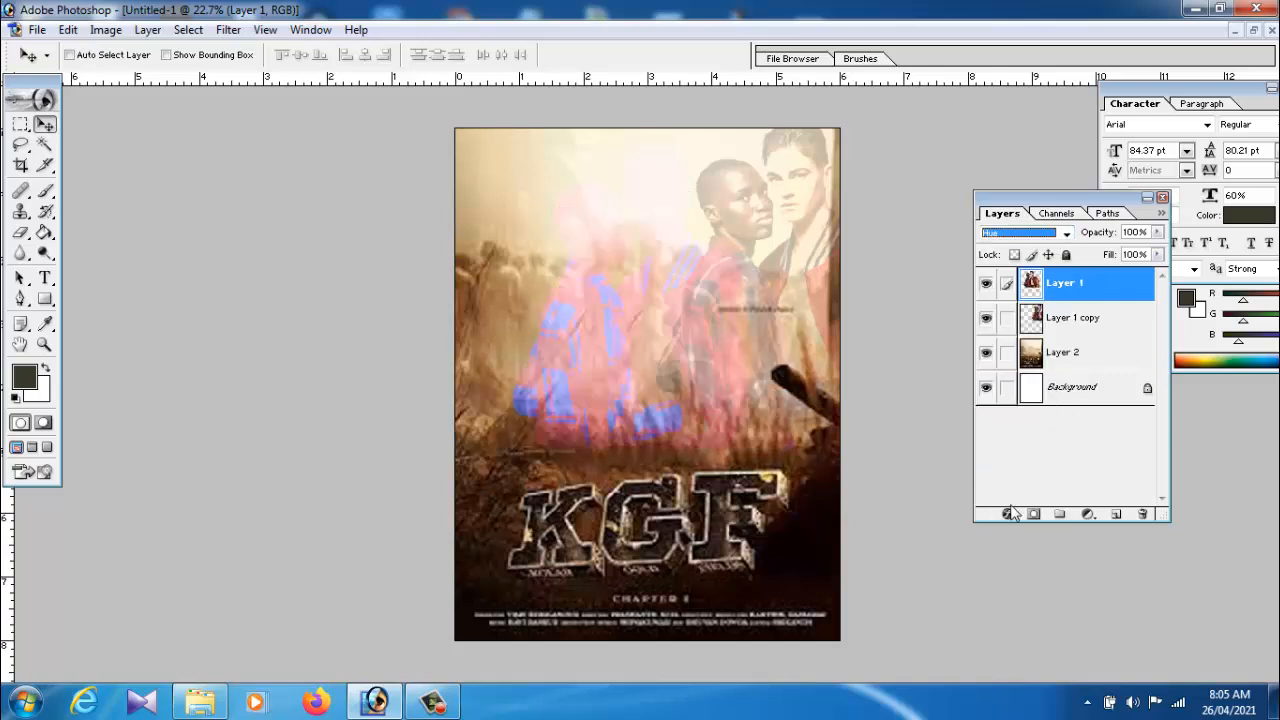
pyautogui.click(1008, 236)
pyautogui.click(1020, 518)
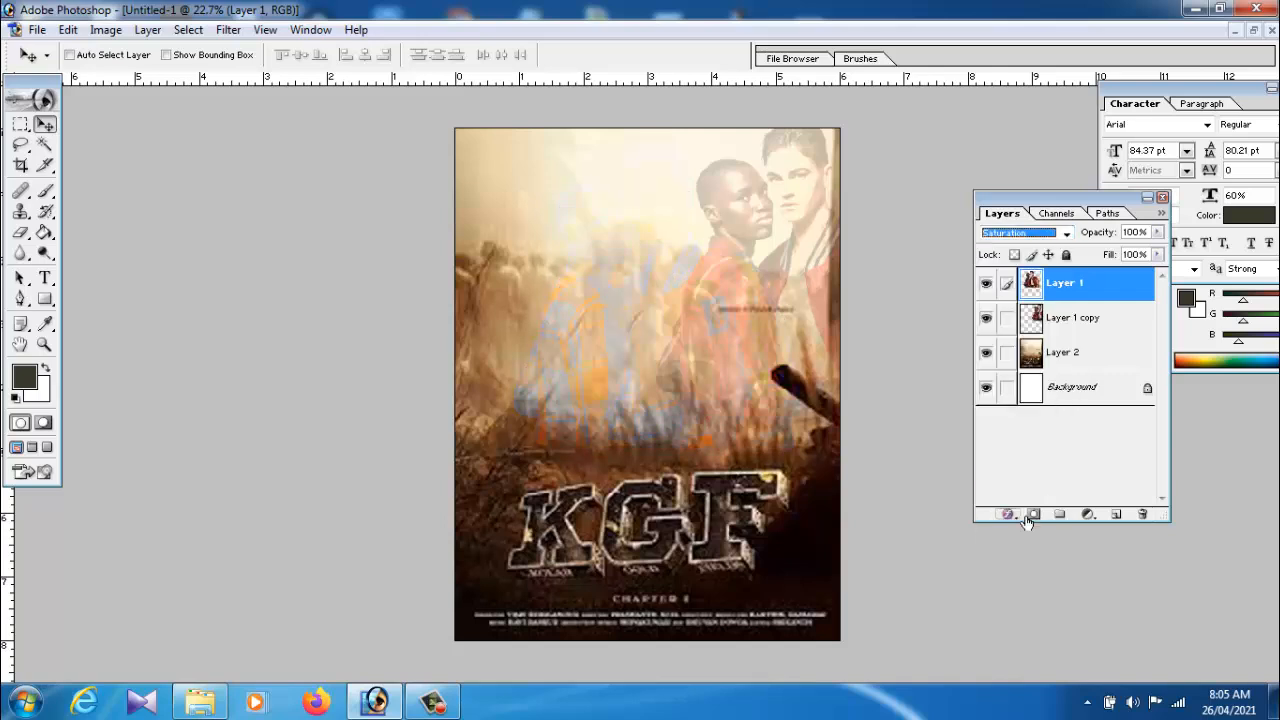
pyautogui.click(1018, 236)
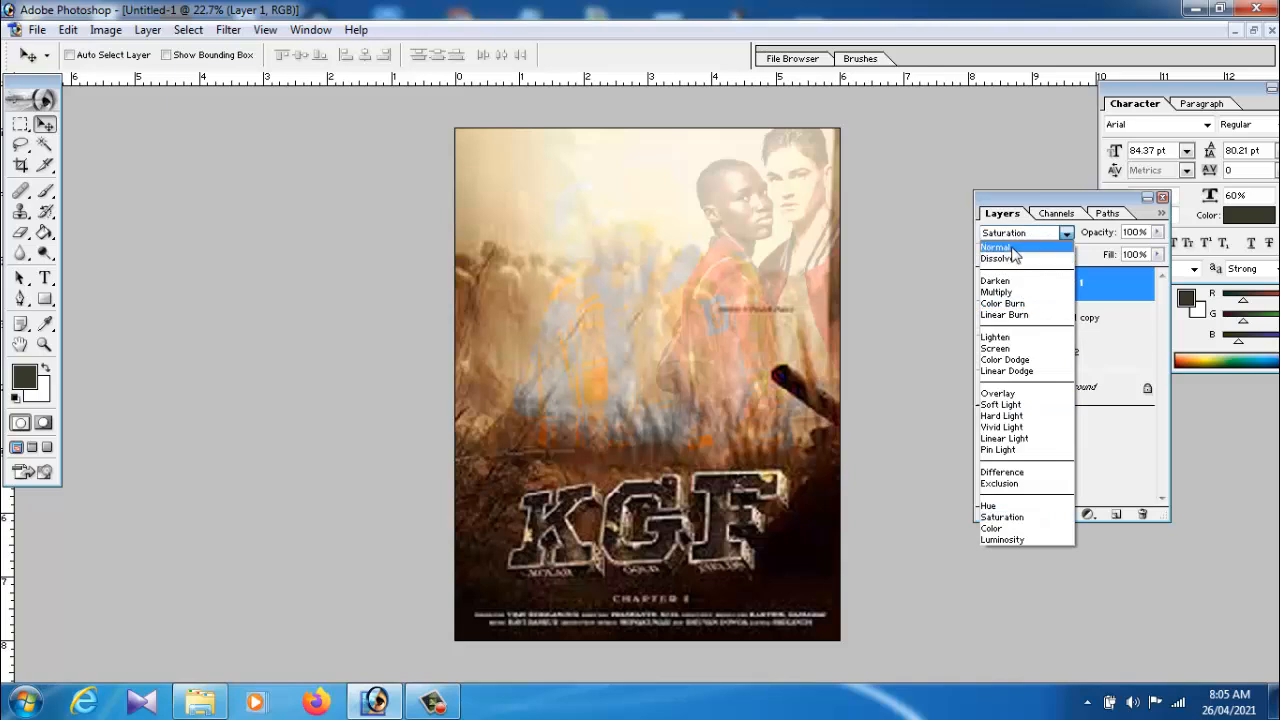
pyautogui.click(1012, 248)
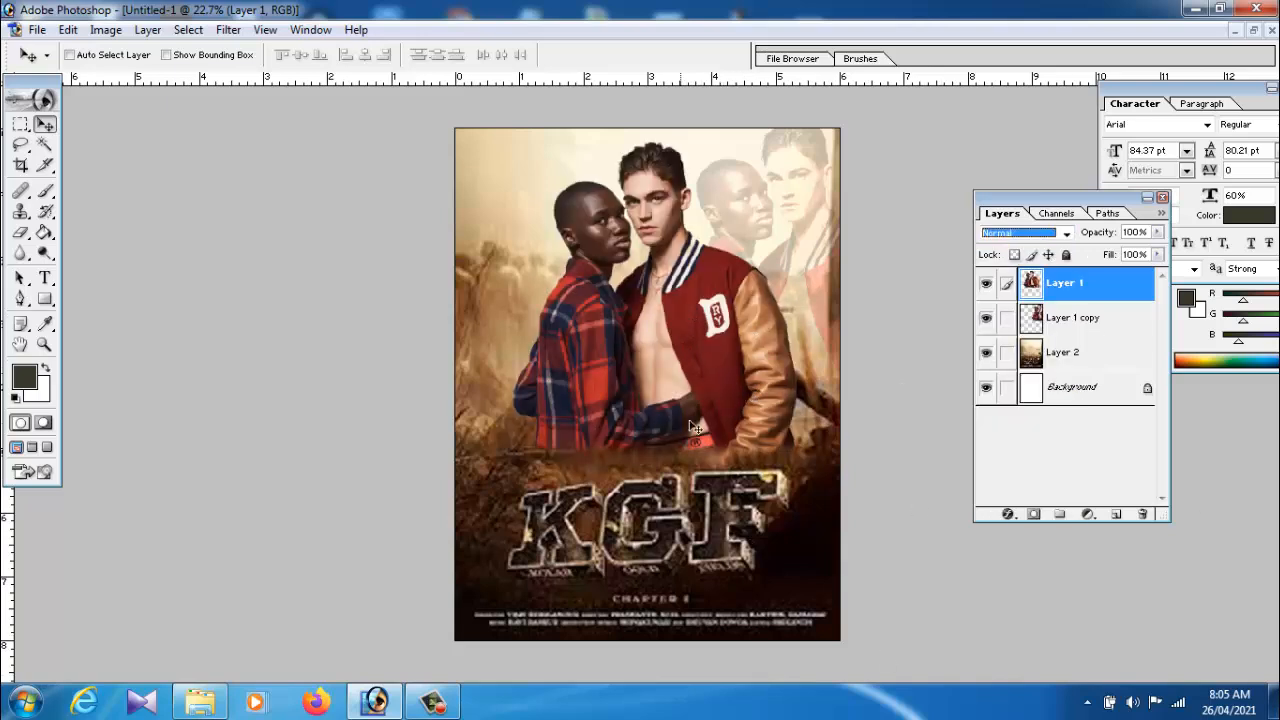
# Step: Try the Plastic Wrap artistic filter on Layer 1, and undo it
pyautogui.click(228, 30)
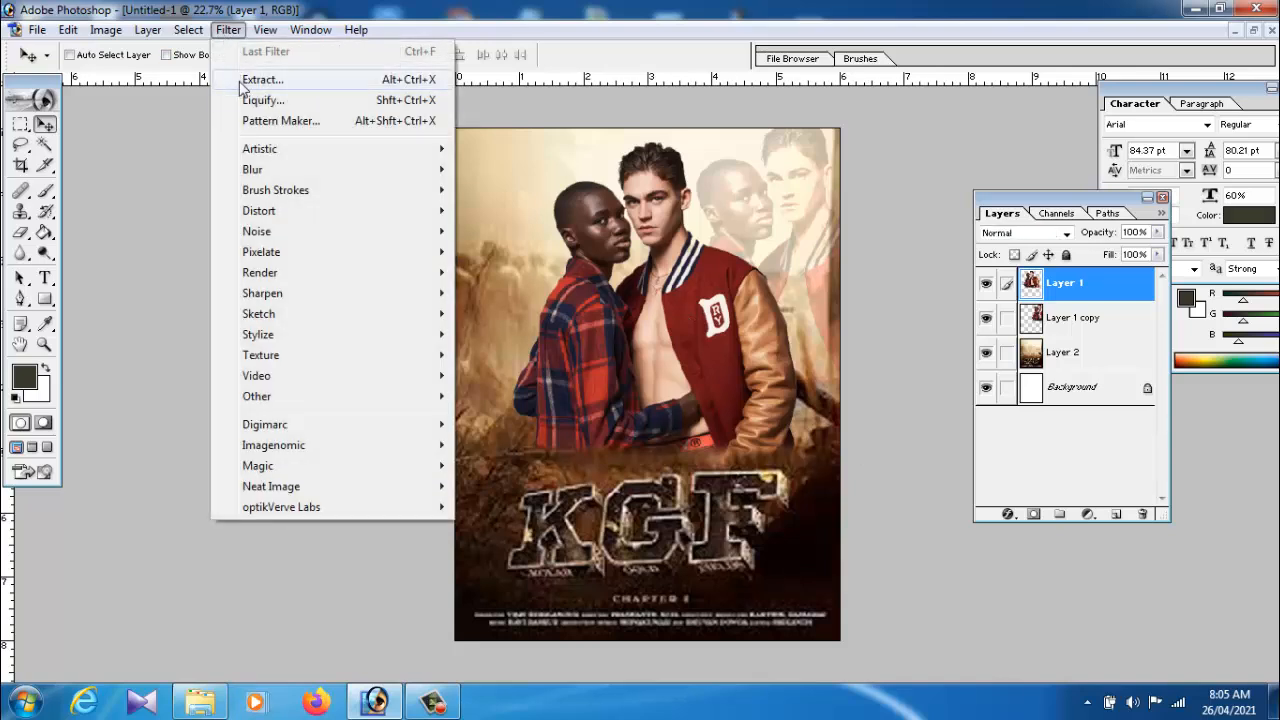
pyautogui.moveTo(255, 150)
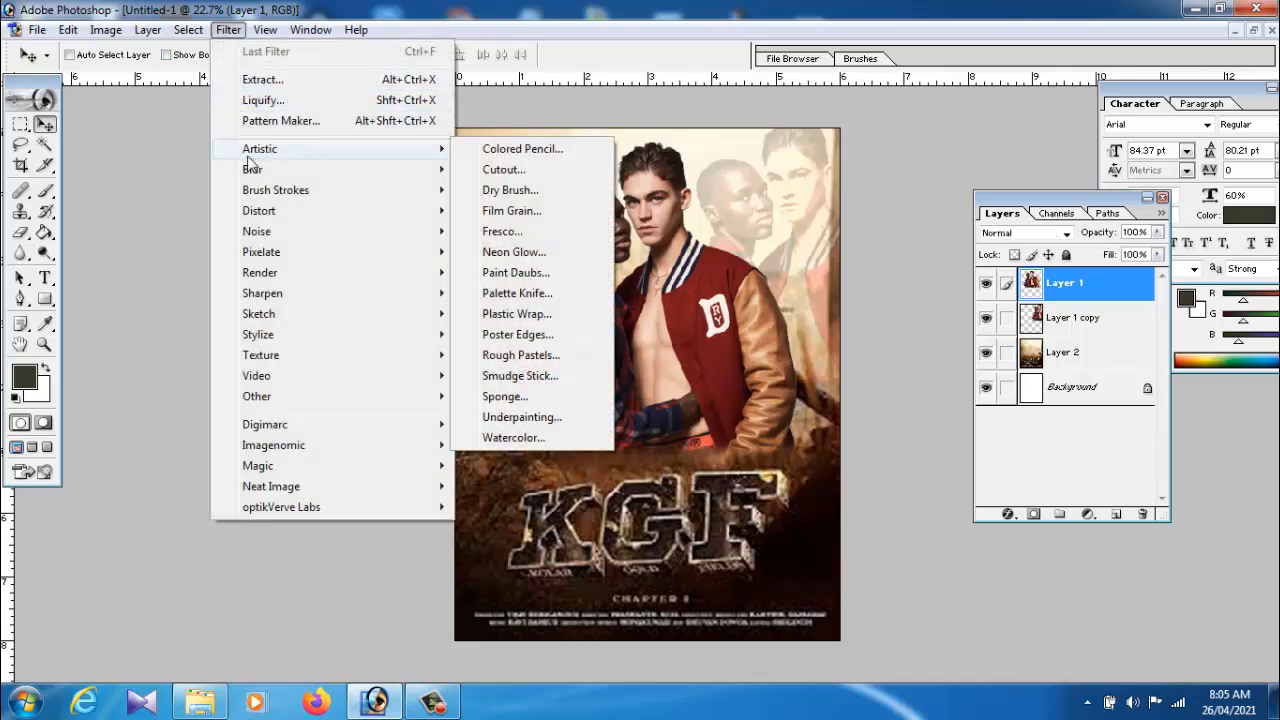
pyautogui.click(528, 316)
pyautogui.moveTo(606, 122); pyautogui.dragTo(880, 137)
pyautogui.click(1005, 178)
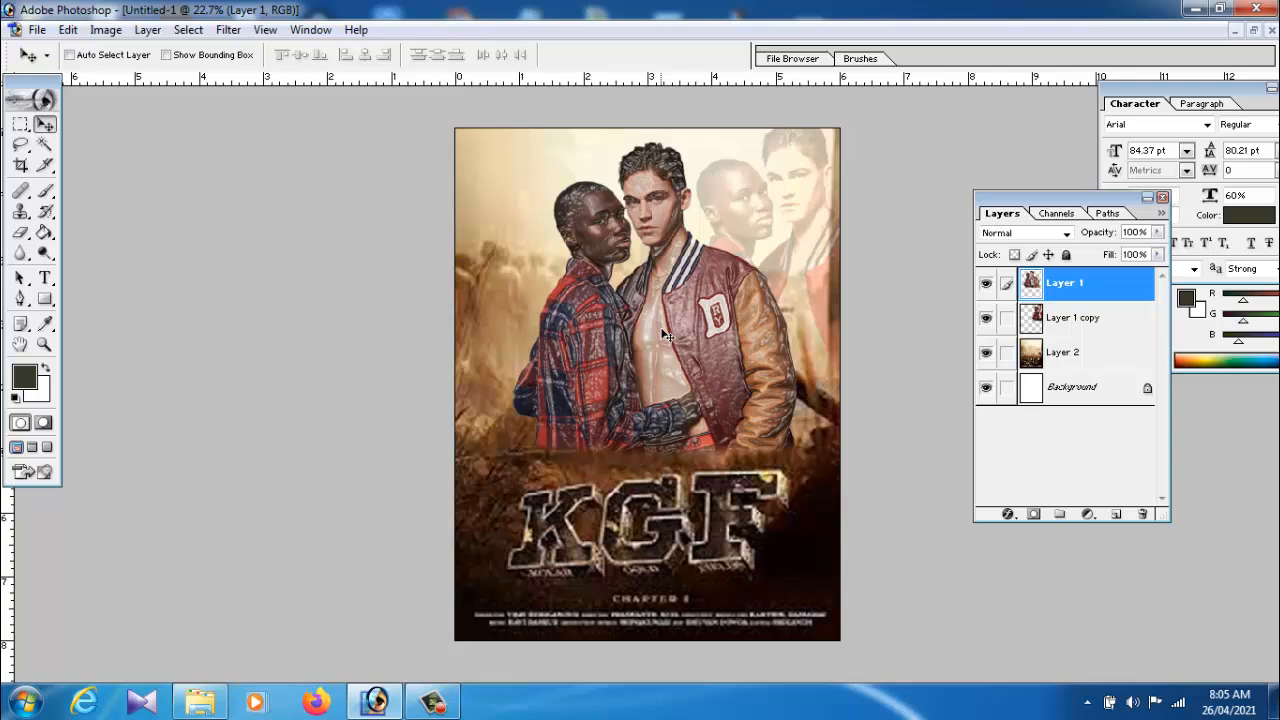
pyautogui.click(68, 30)
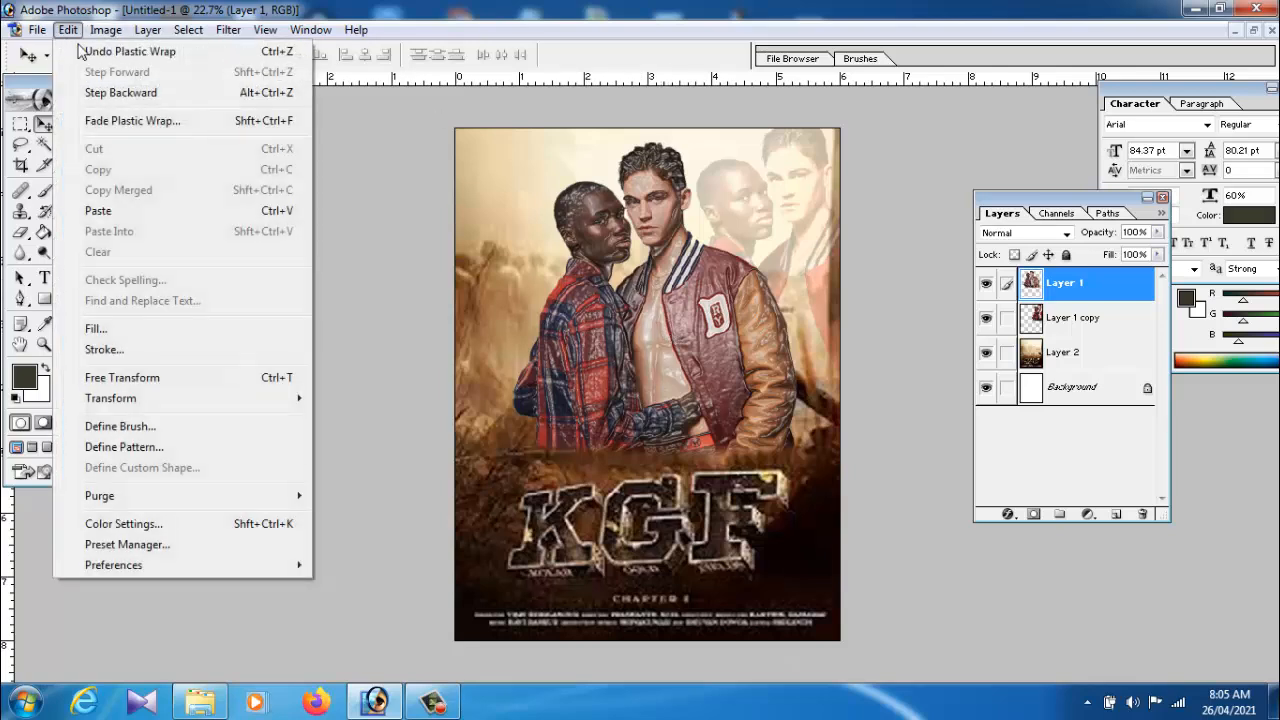
pyautogui.click(120, 92)
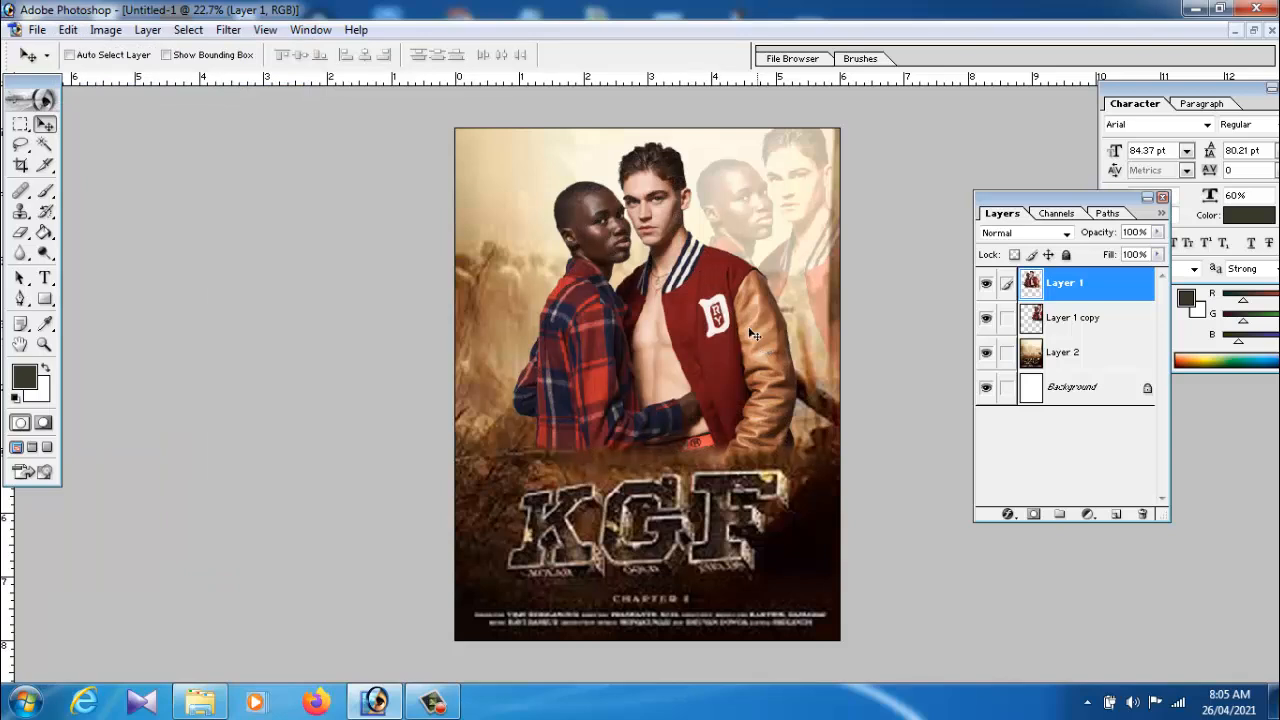
# Step: Save the poster to the desktop as a JPEG copy named f.jpg, at maximum quality 12 with the Baseline ("Standard") format
pyautogui.click(36, 30)
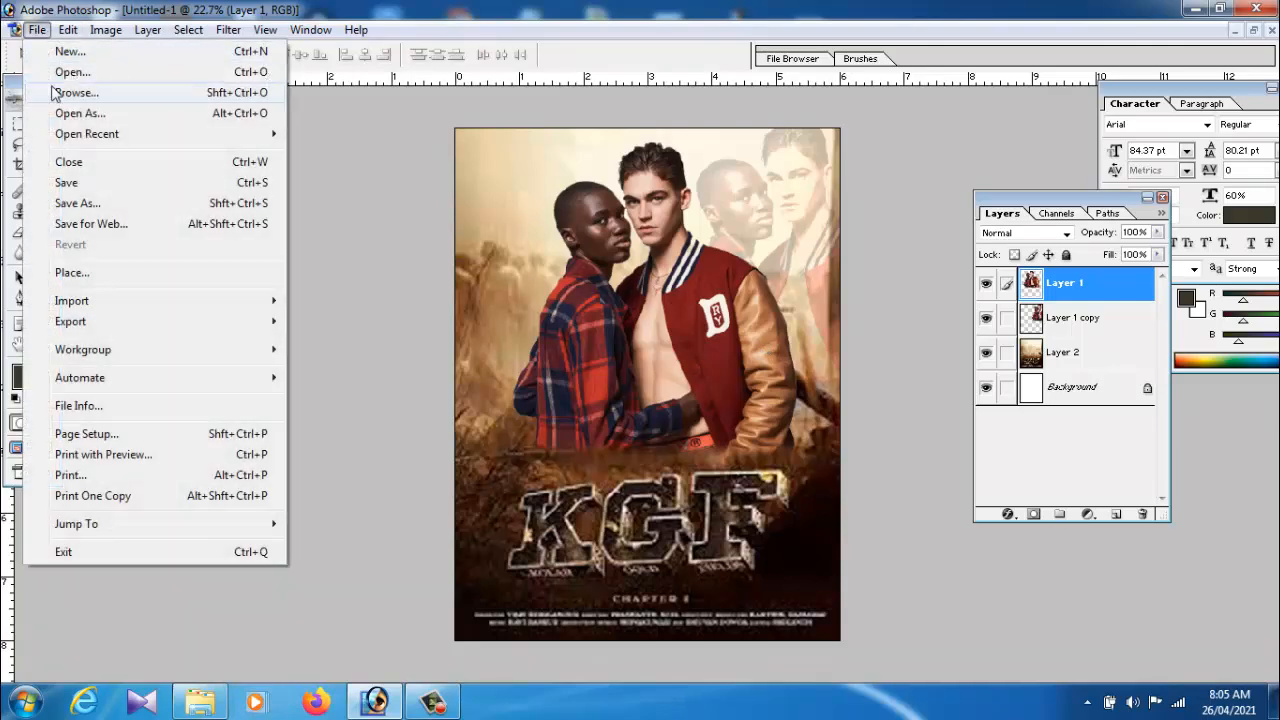
pyautogui.click(77, 204)
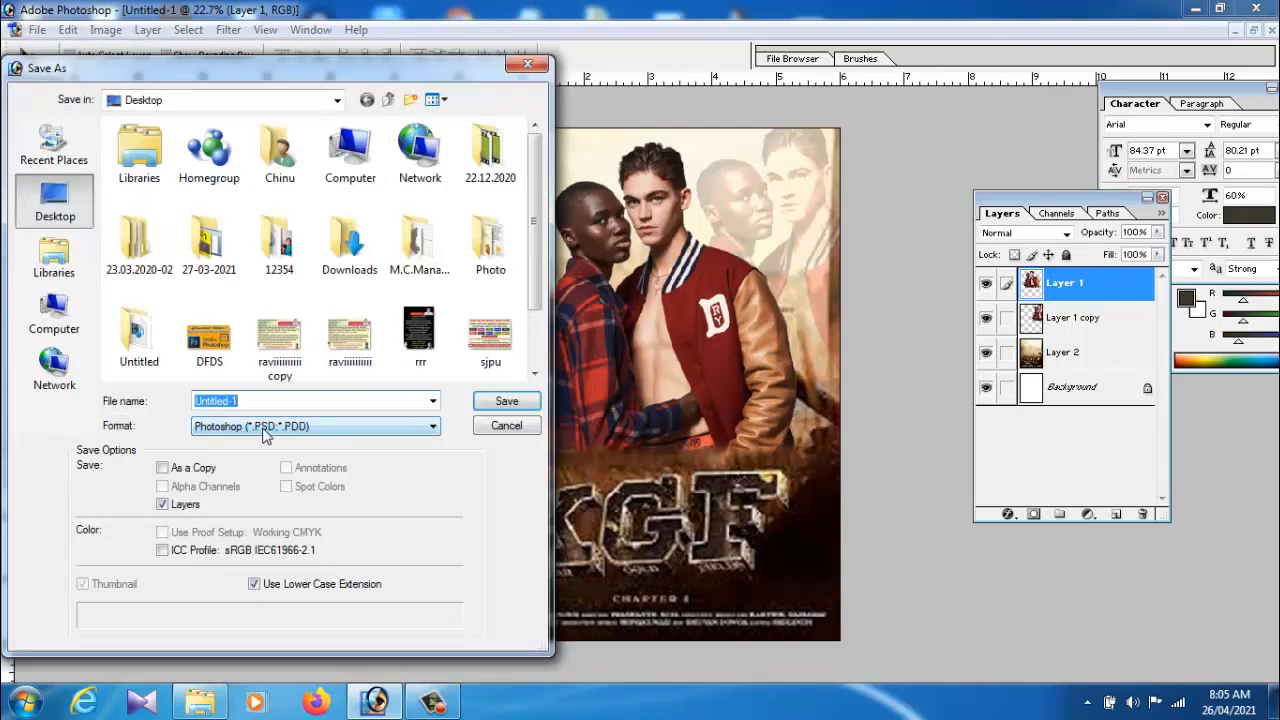
pyautogui.click(317, 408)
pyautogui.doubleClick(313, 410)
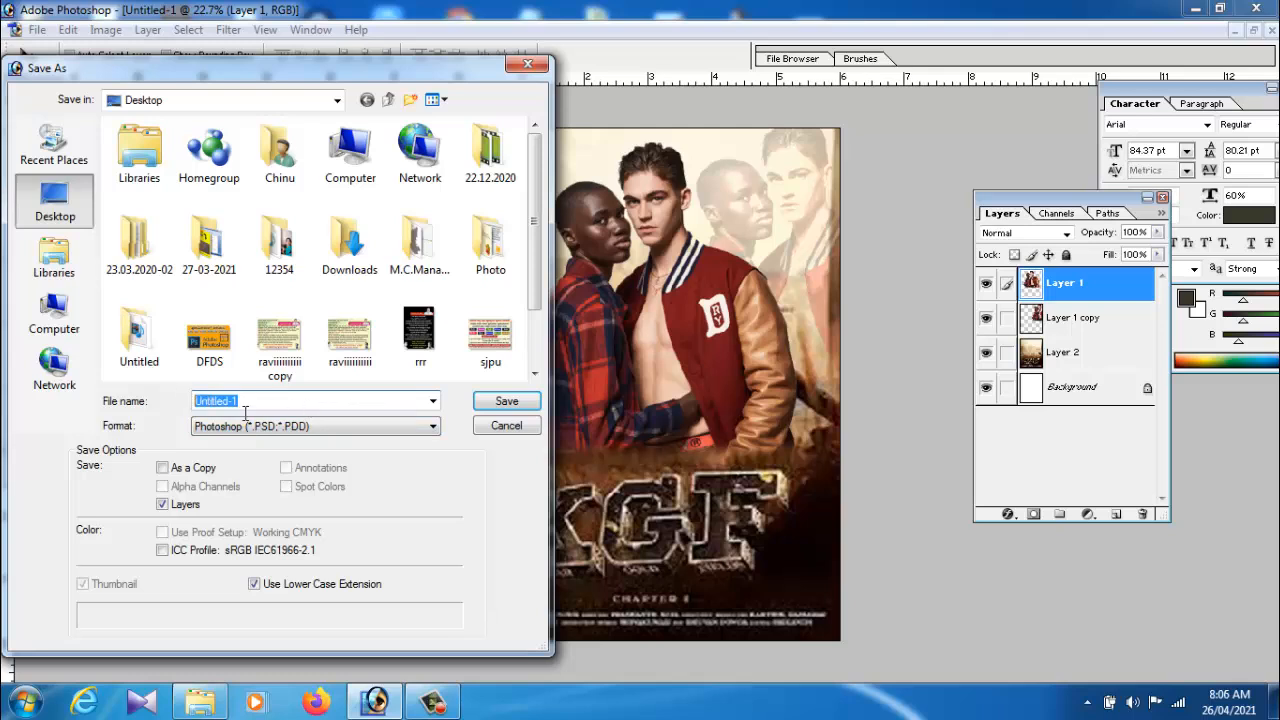
pyautogui.write('f')
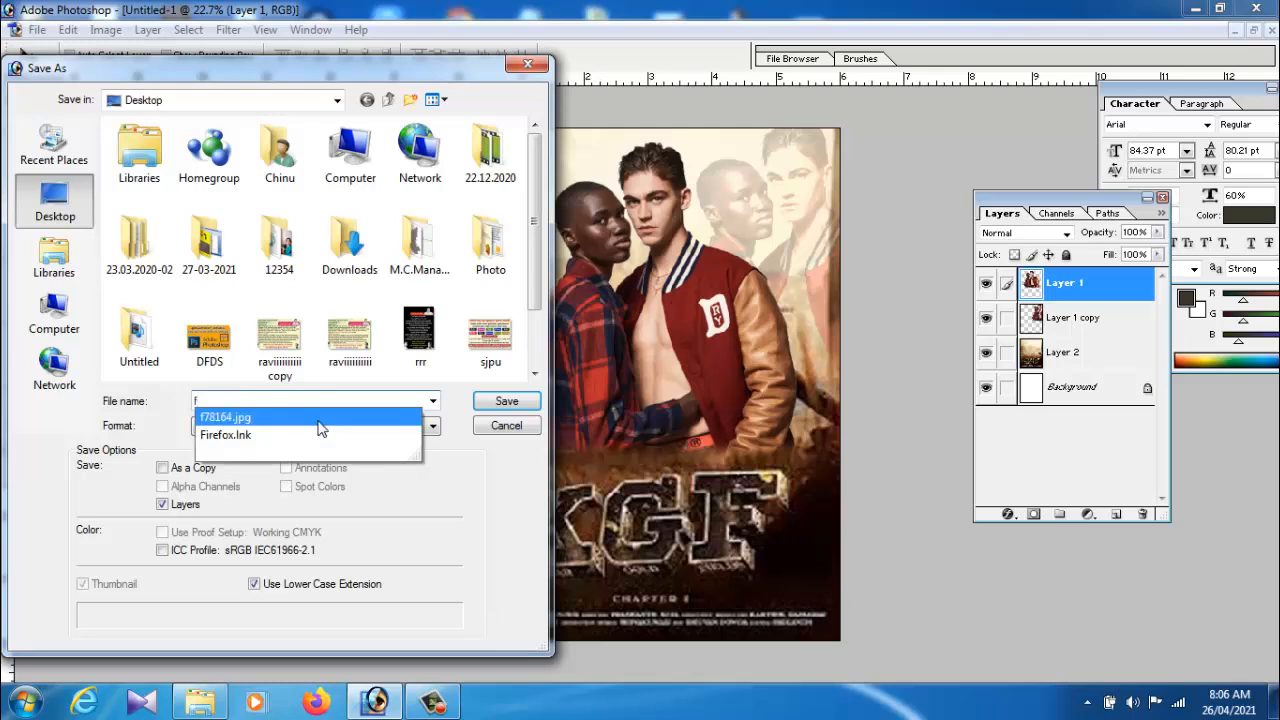
pyautogui.click(489, 470)
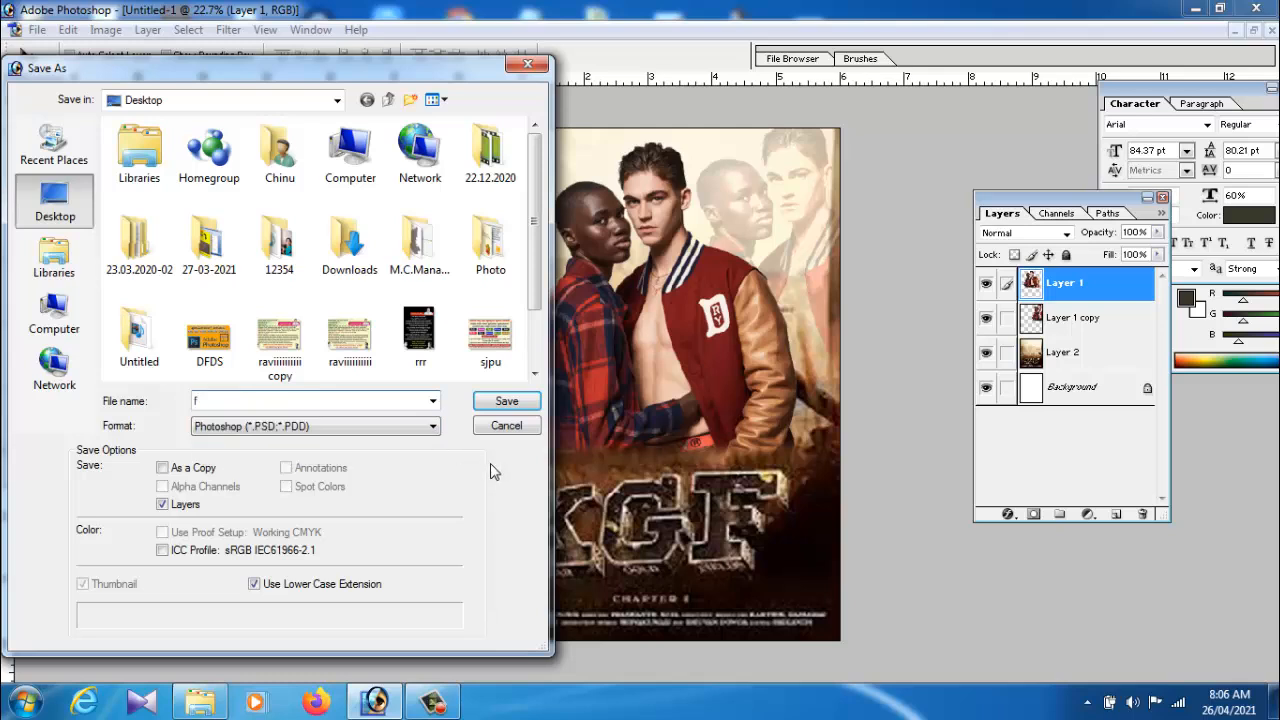
pyautogui.click(350, 428)
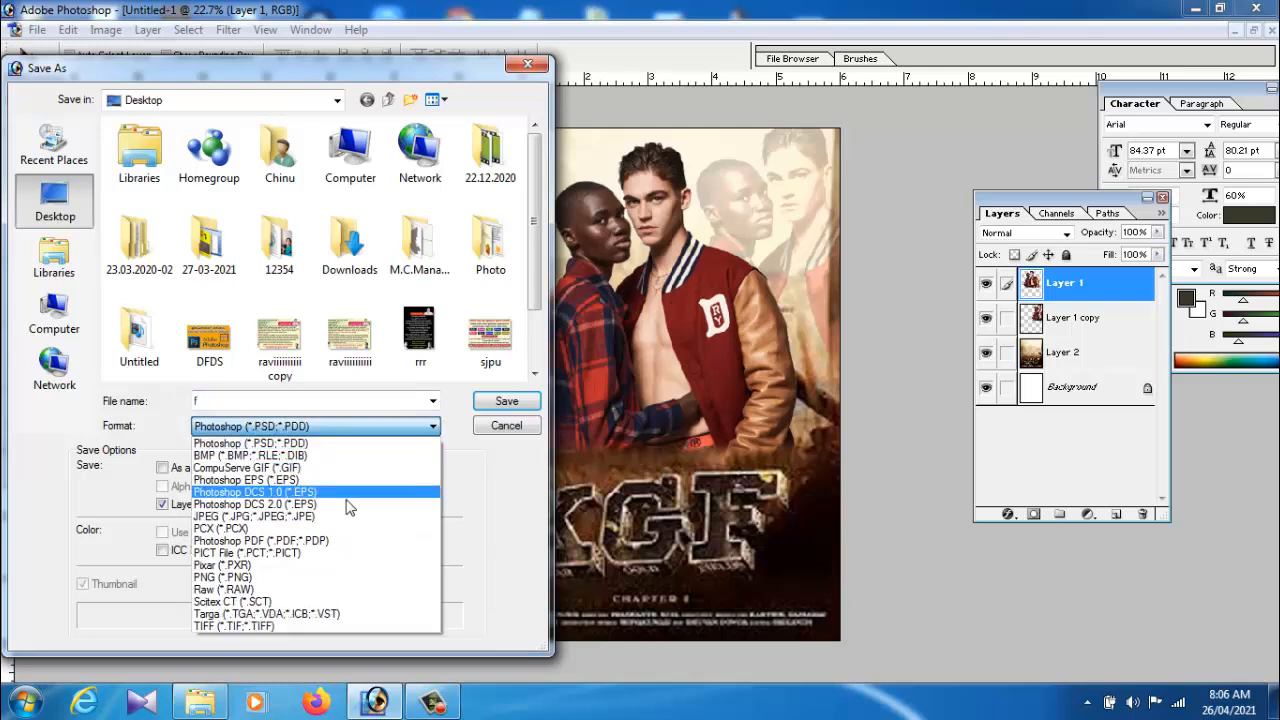
pyautogui.click(362, 516)
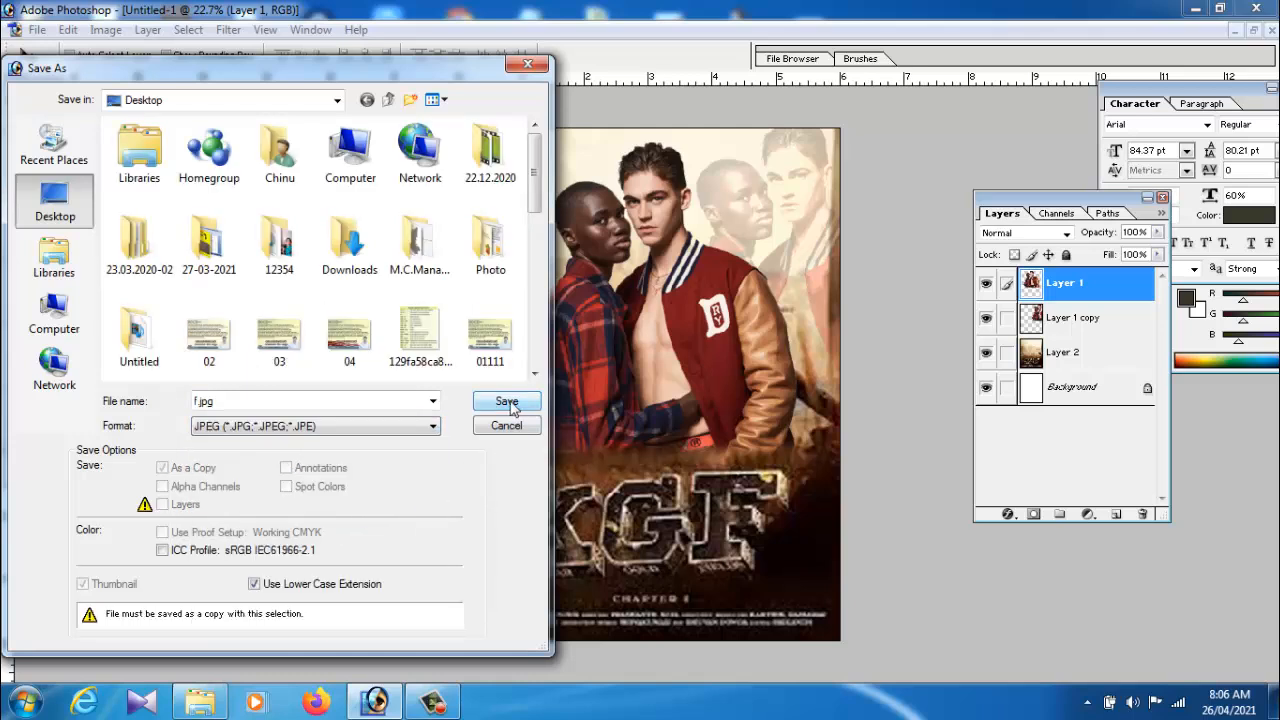
pyautogui.click(507, 402)
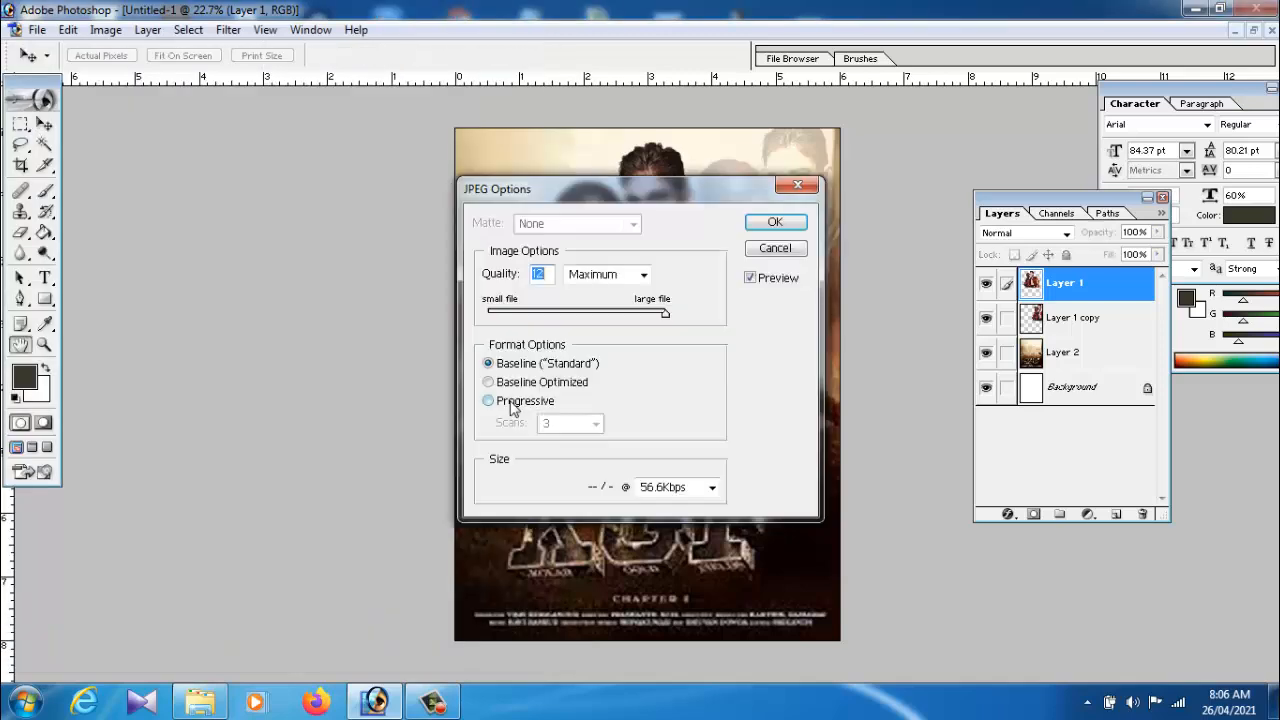
pyautogui.click(791, 251)
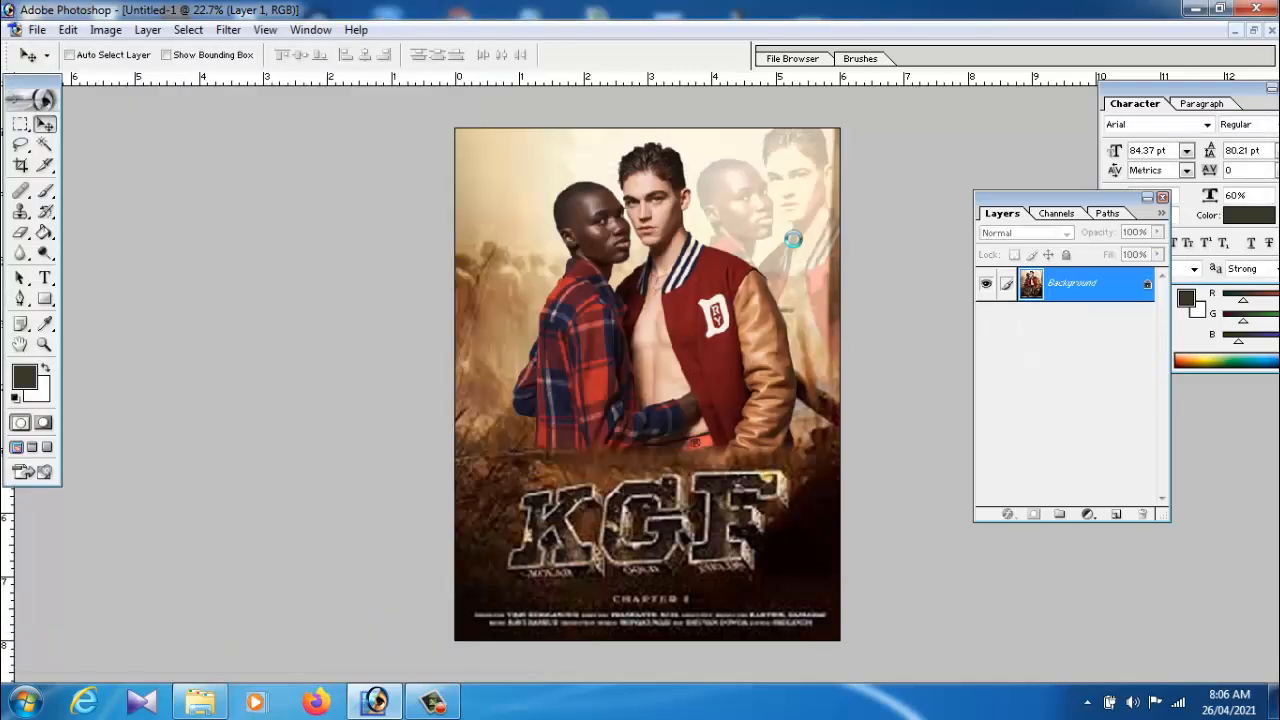
# Step: Close the Untitled-1 document without saving its changes and exit Photoshop
pyautogui.click(1272, 31)
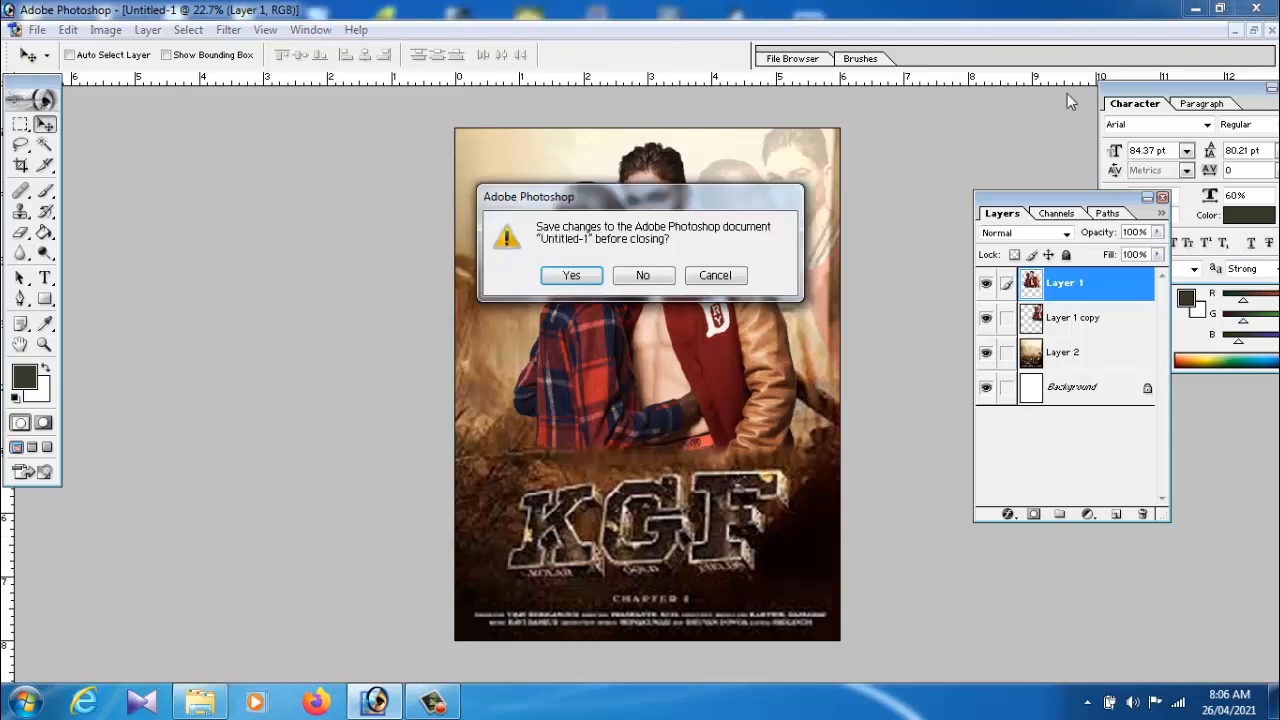
pyautogui.click(642, 274)
pyautogui.click(1257, 9)
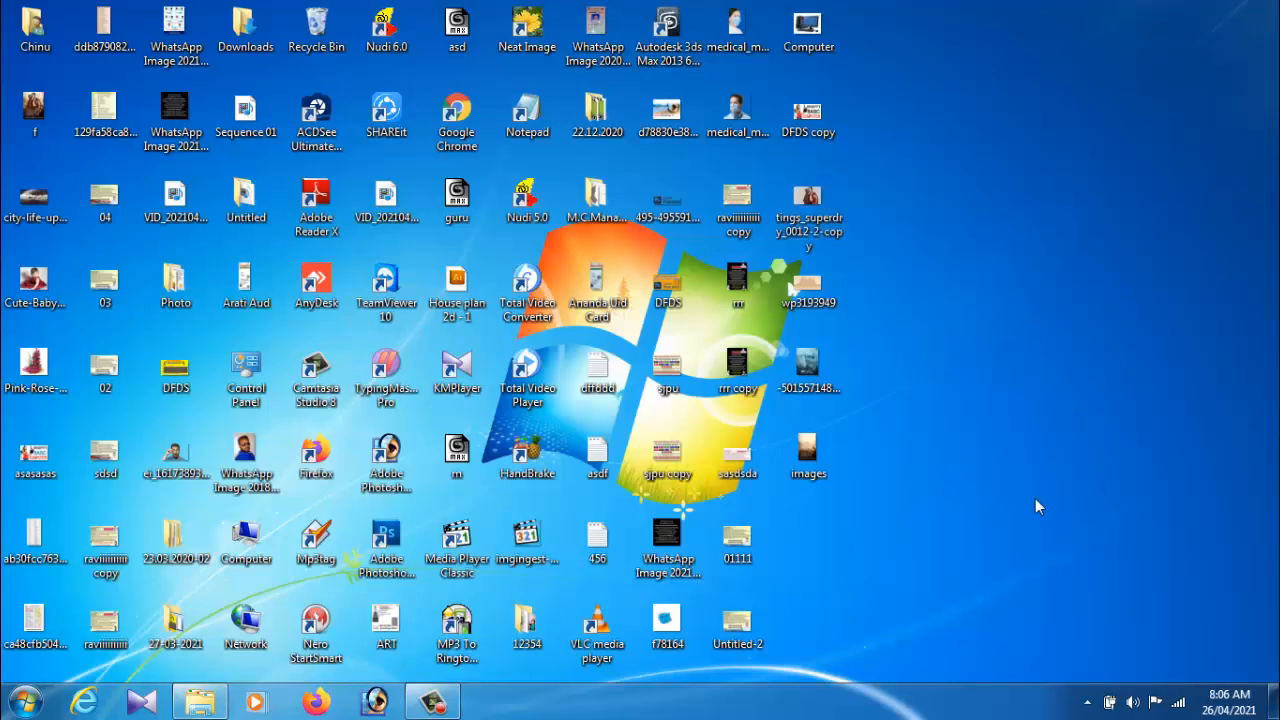
# Step: Open the exported image f from the desktop
pyautogui.doubleClick(30, 107)
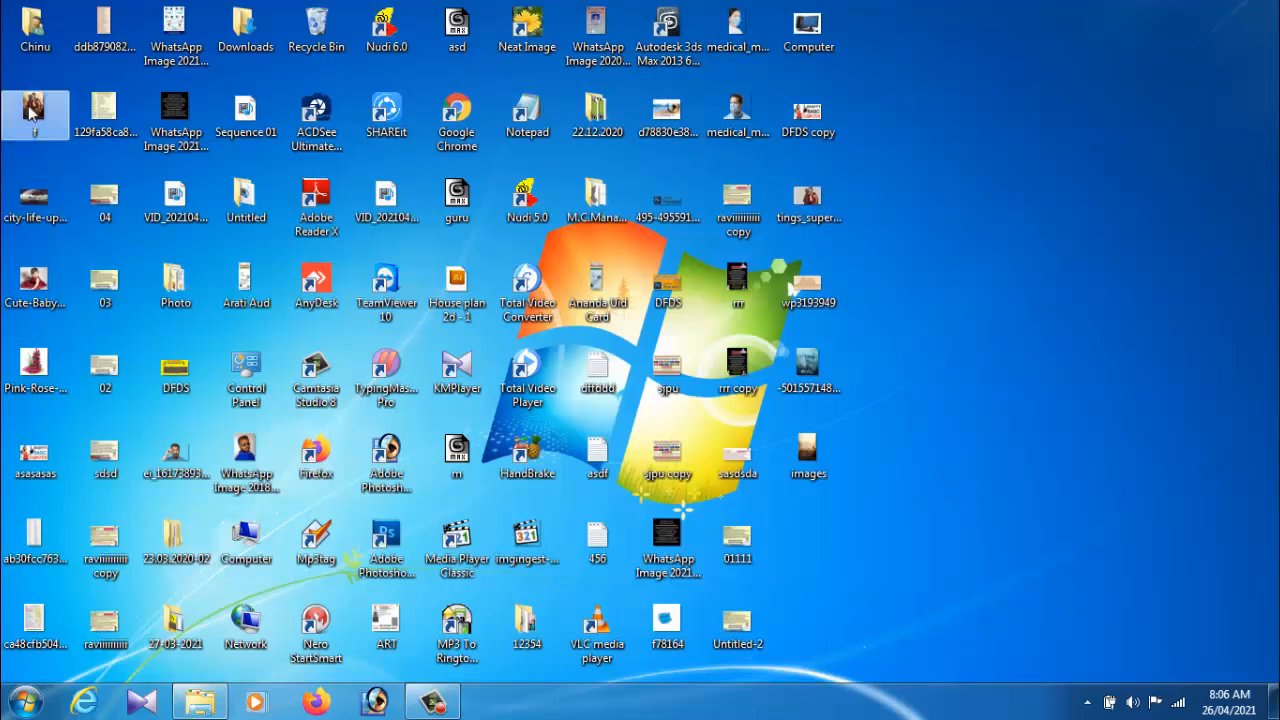